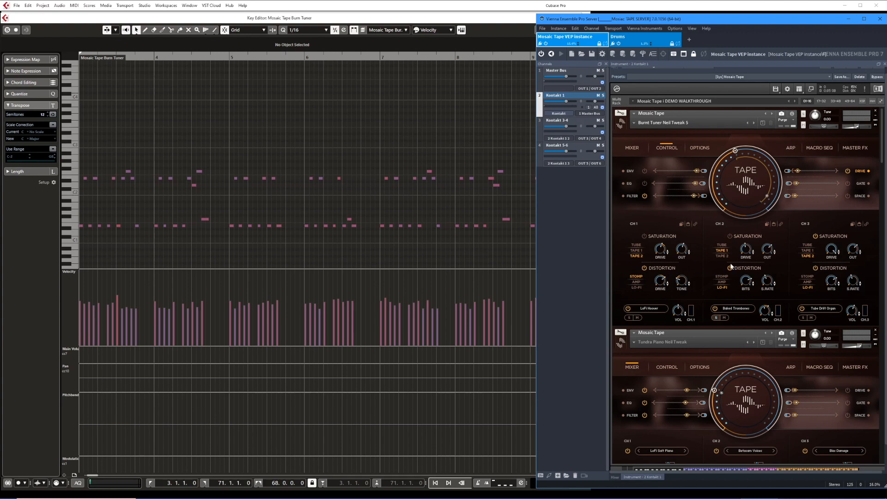
Compare the soloed Baked Trombones channel in playback dry, with Tape 1 saturation switched on, and with Lo-Fi distortion added.
key(space)
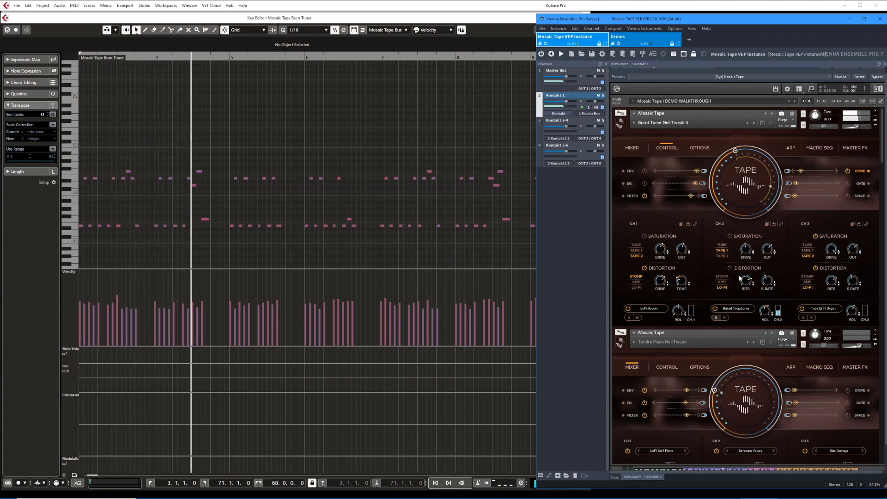
key(space)
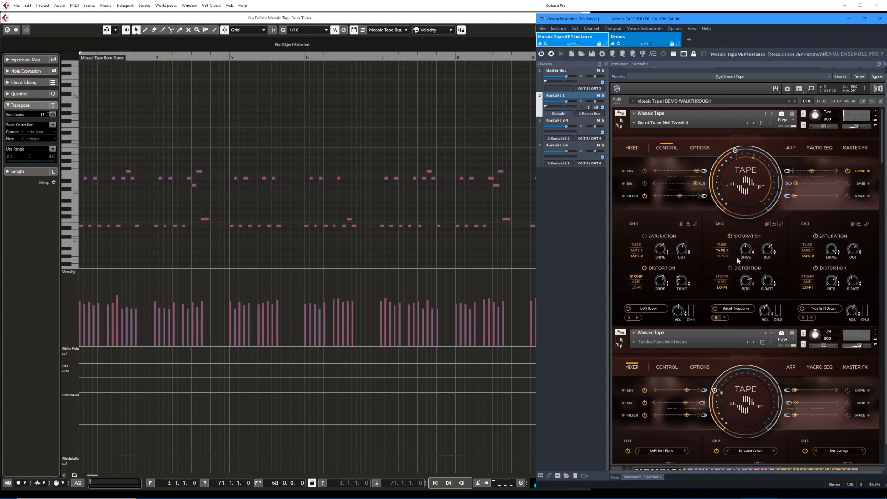
key(space)
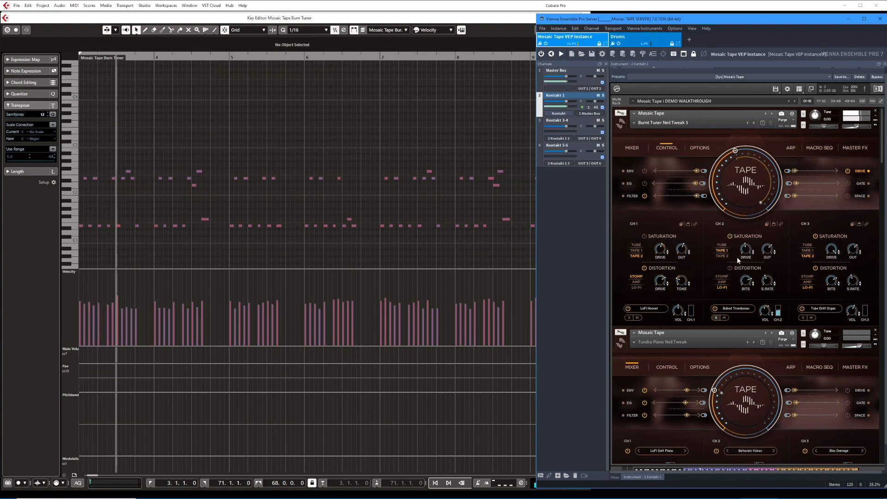
key(space)
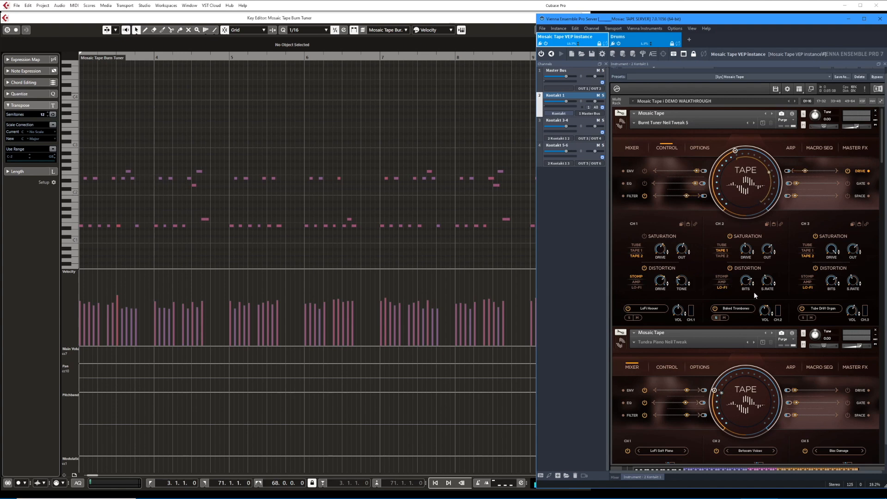
key(space)
Mute the Tube Drift Organ channel and play the LoFi Hoover and Baked Trombones channels together.
click(811, 317)
key(space)
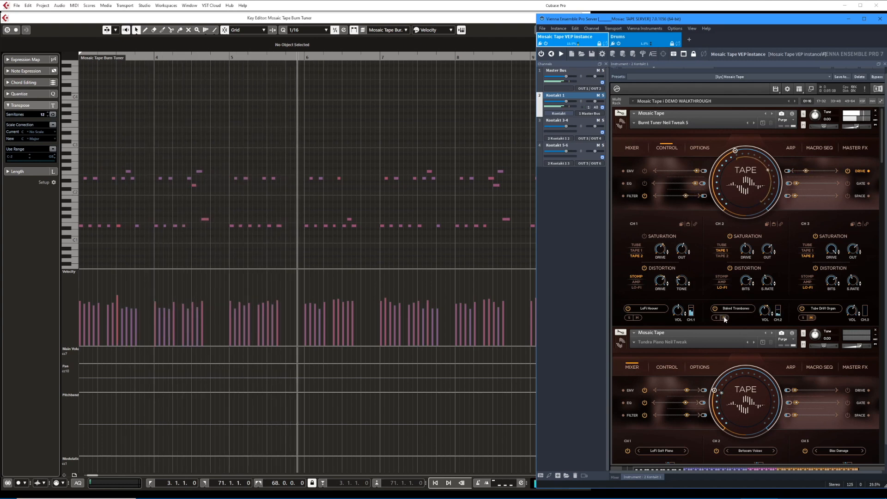
scroll(733, 317, down, 1)
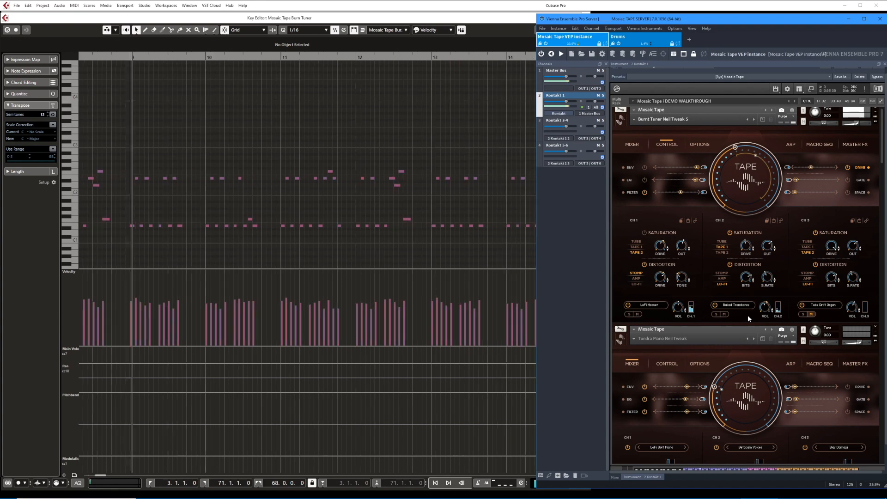
key(space)
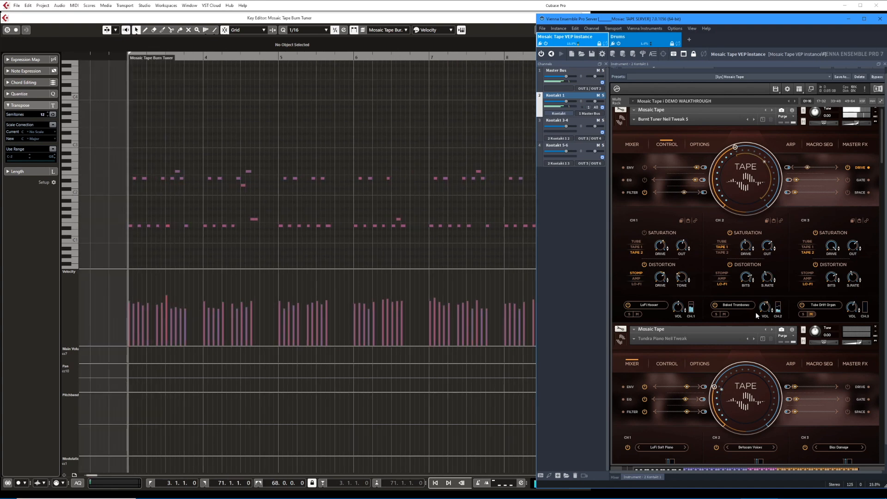
Open the source browser for channel 3's Tube Drift Organ and play that channel soloed.
click(819, 305)
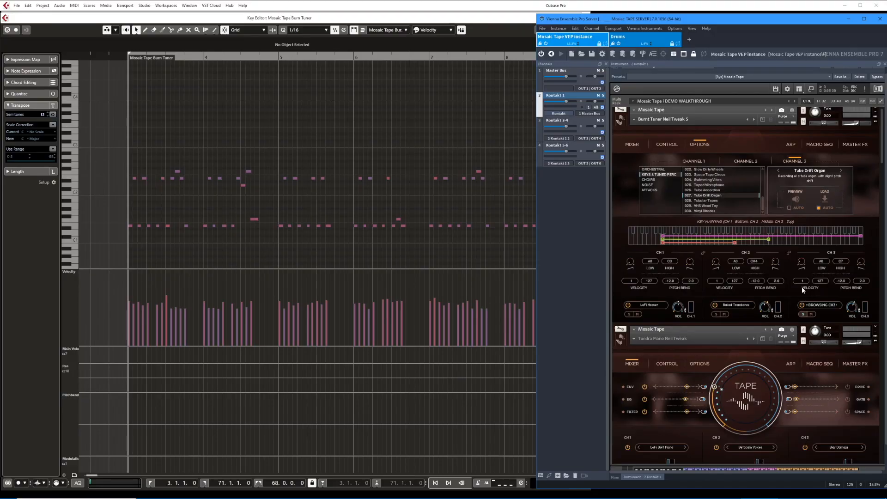
key(space)
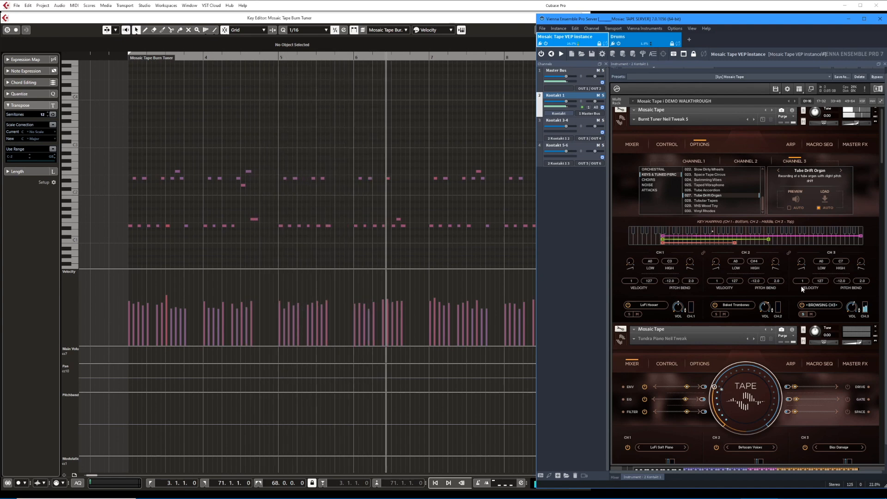
key(space)
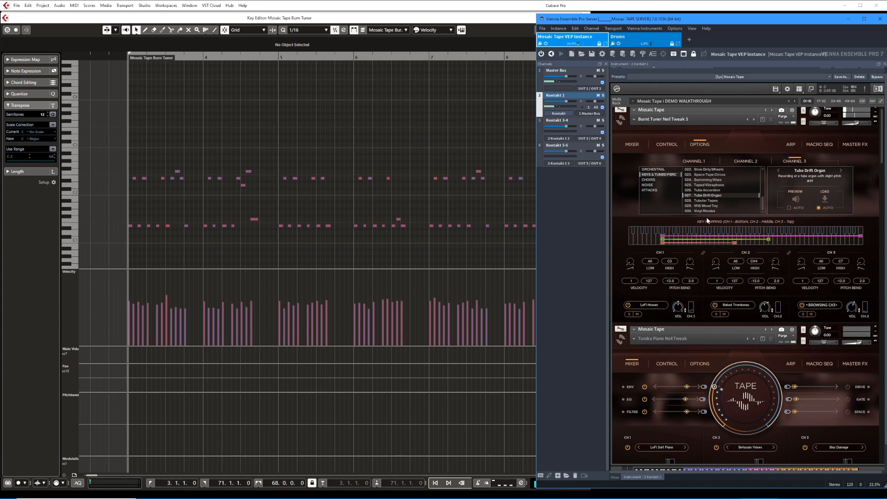
Show the mixer page of the Burnt Tuner instrument and play all three channels together.
click(632, 145)
key(space)
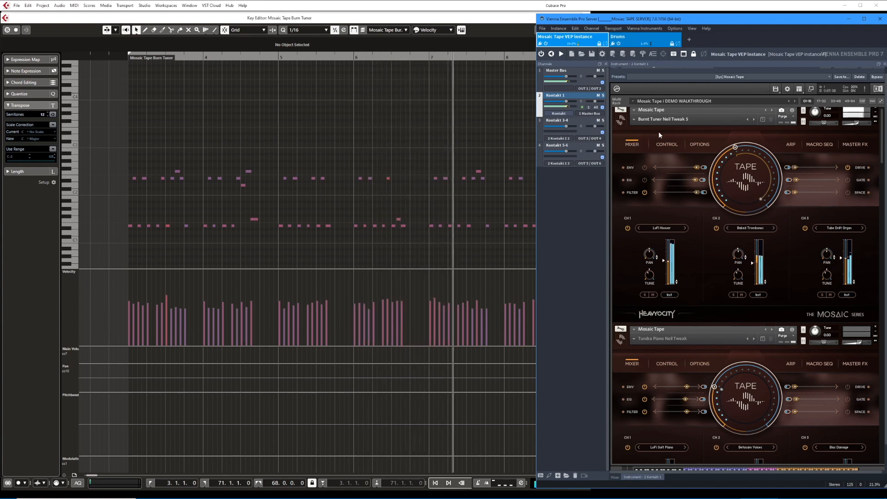
key(space)
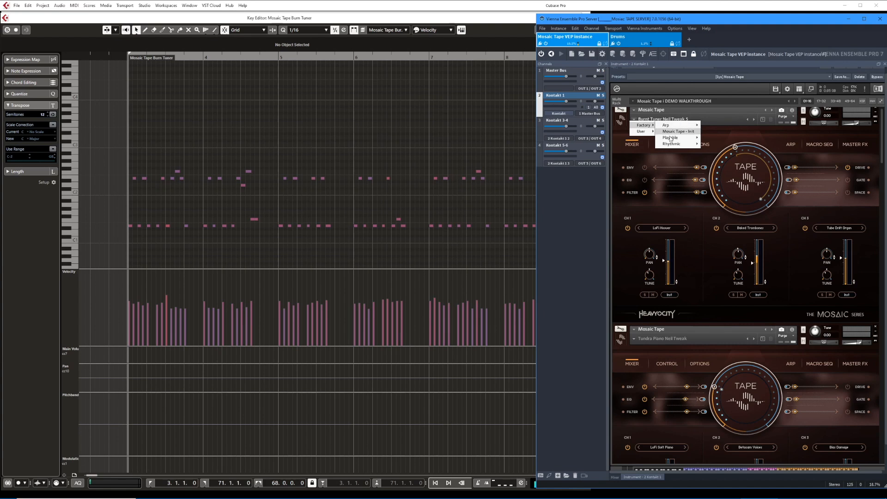
Load the factory Playable preset Burnt Tuner and play the part with it for comparison.
mouse_move(671, 139)
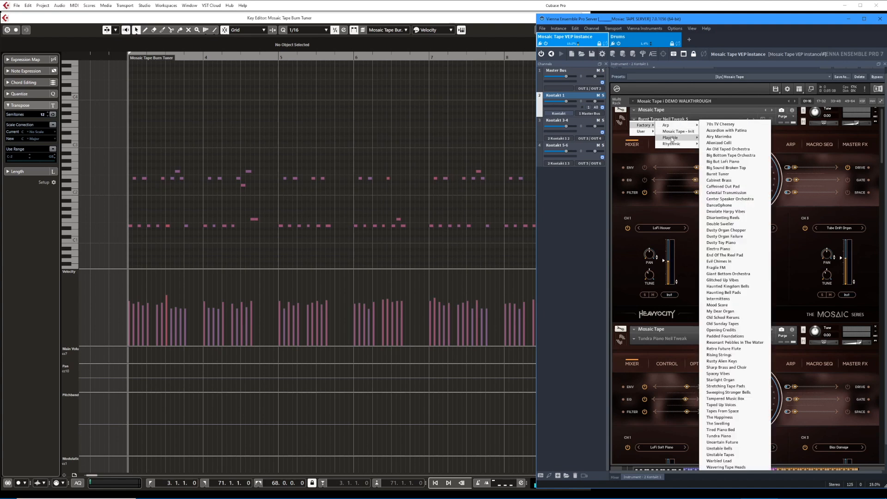
click(718, 174)
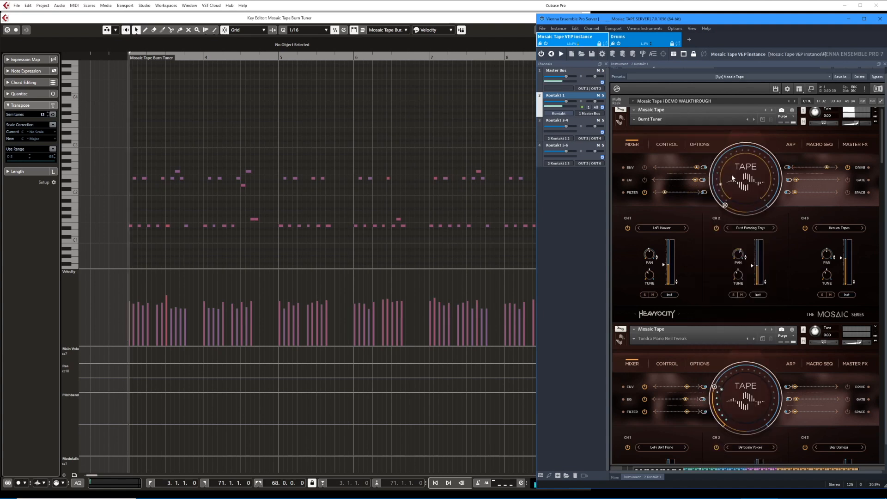
key(space)
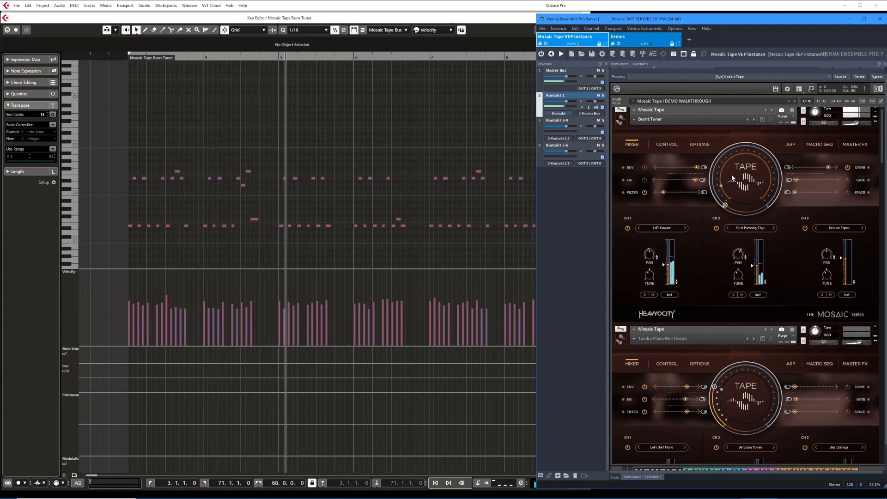
key(space)
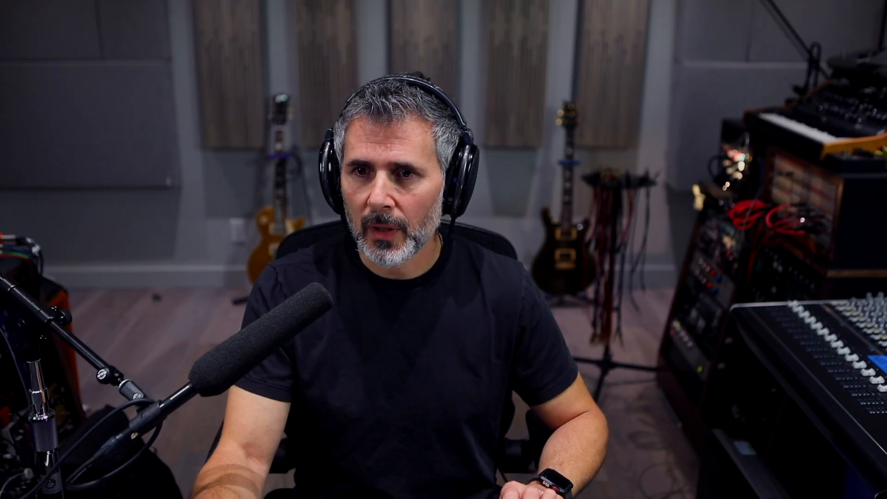
Reload the tweaked Burnt Tuner user preset and play the part with the envelope controls shown.
mouse_move(676, 138)
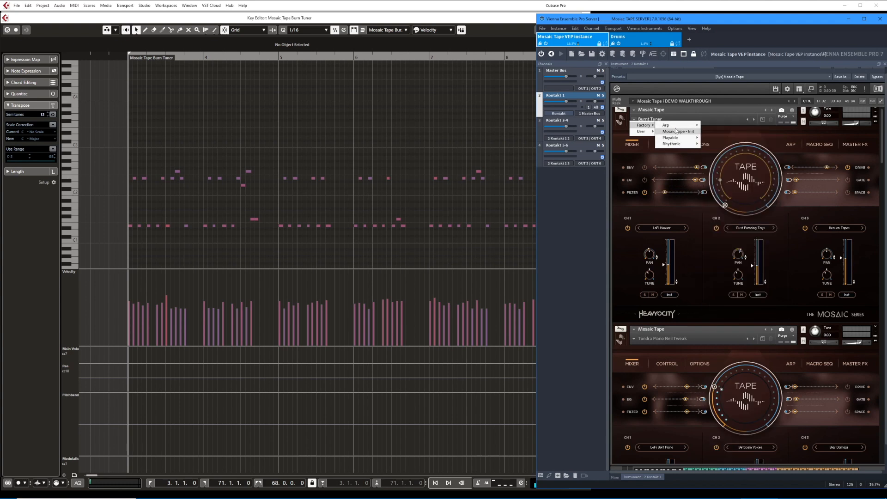
mouse_move(642, 132)
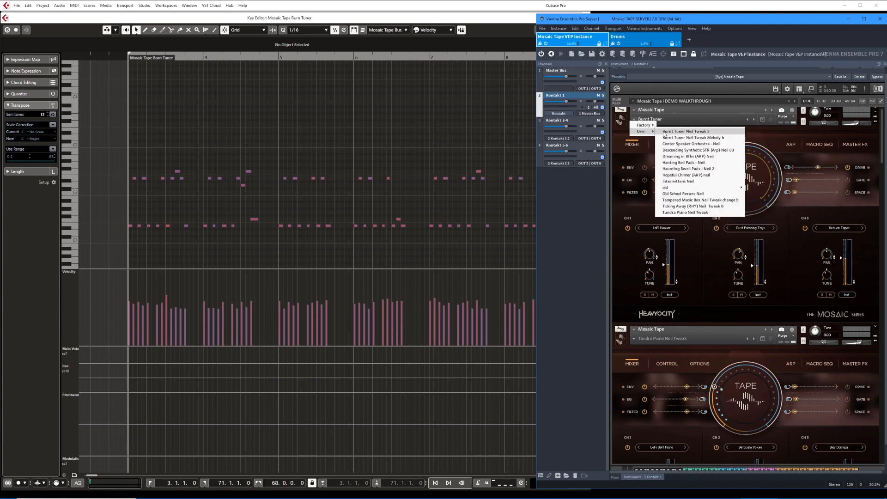
click(684, 132)
key(space)
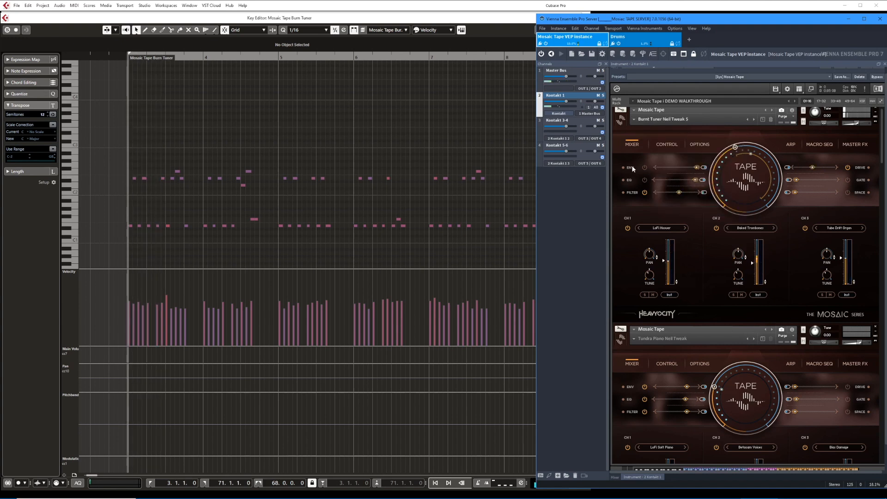
click(631, 168)
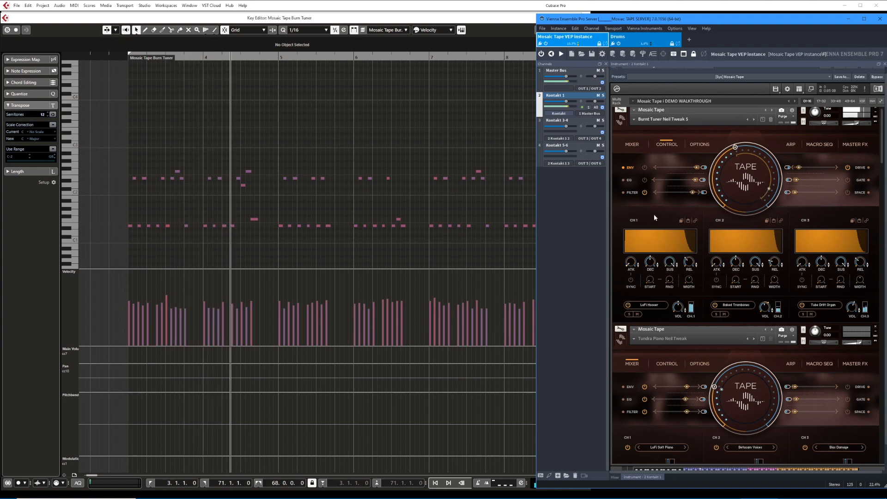
key(space)
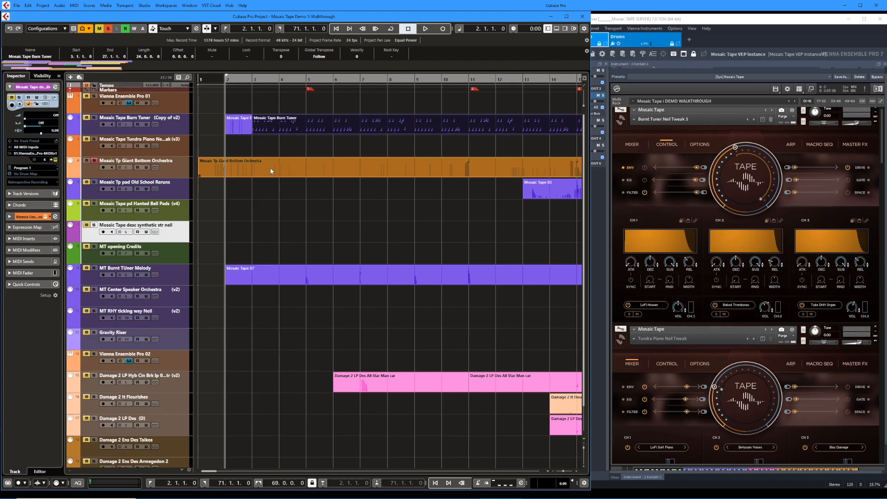
Select the Mosaic Tp Giant Bottom Orchestra part and play it with its Mosaic Tape instrument shown.
click(271, 171)
key(space)
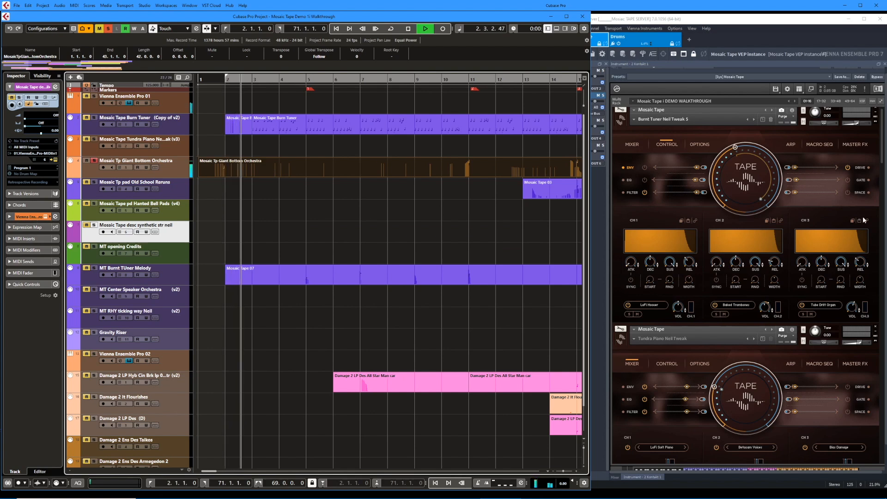
drag(882, 152, 882, 218)
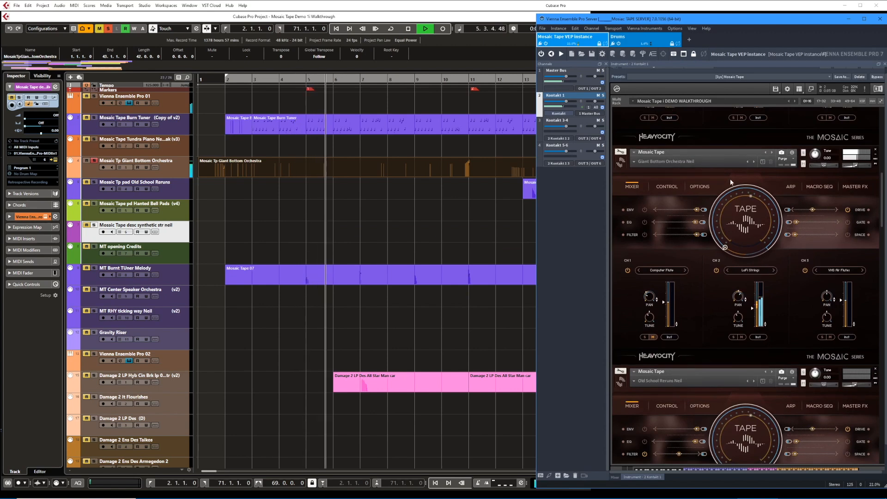
key(space)
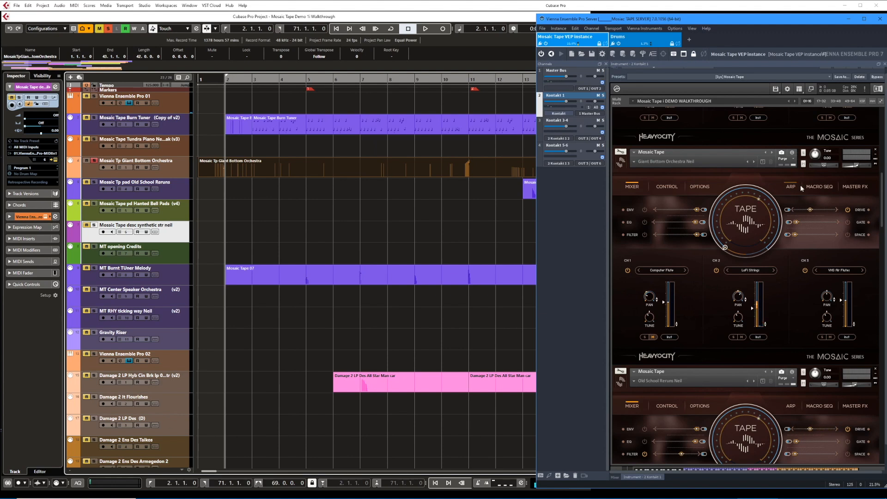
Review the Giant Bottom Orchestra instrument's Macro Sequencer and its channel mixer while playing the part.
click(817, 188)
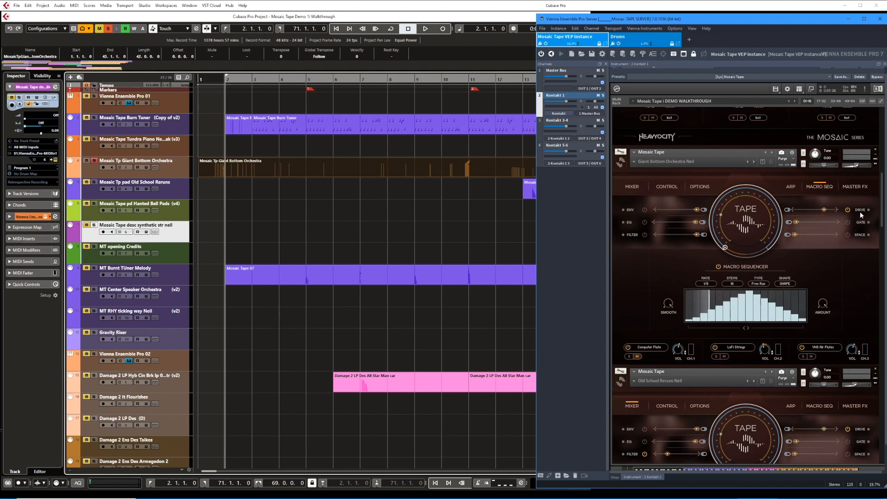
key(space)
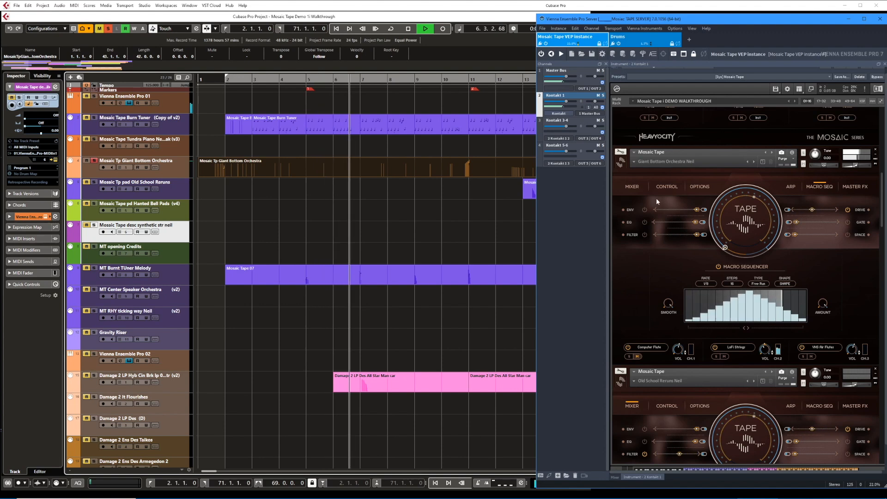
click(635, 187)
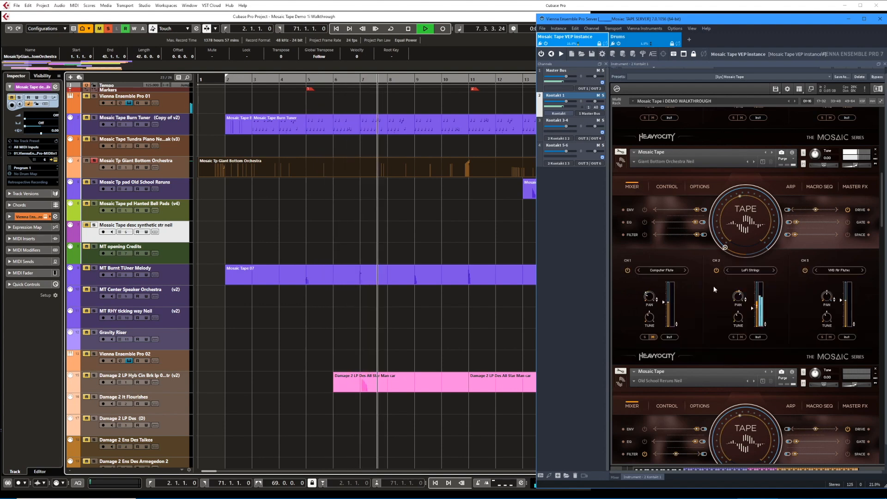
scroll(747, 326, down, 1)
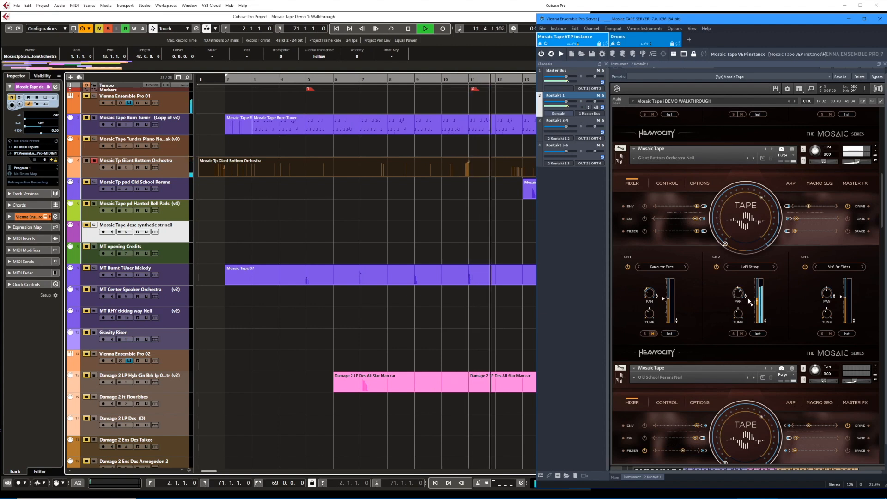
key(space)
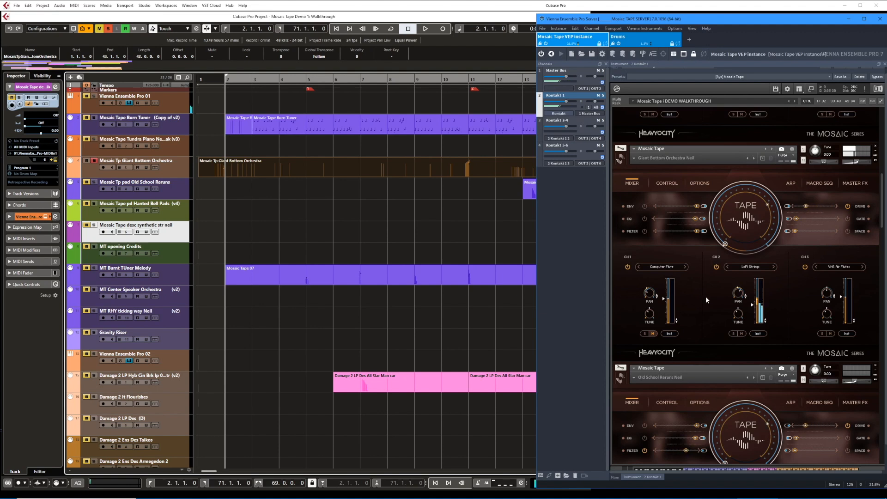
Open the Giant Bottom Orchestra part in the Key Editor and select the long note starting around bar 11.
double_click(453, 163)
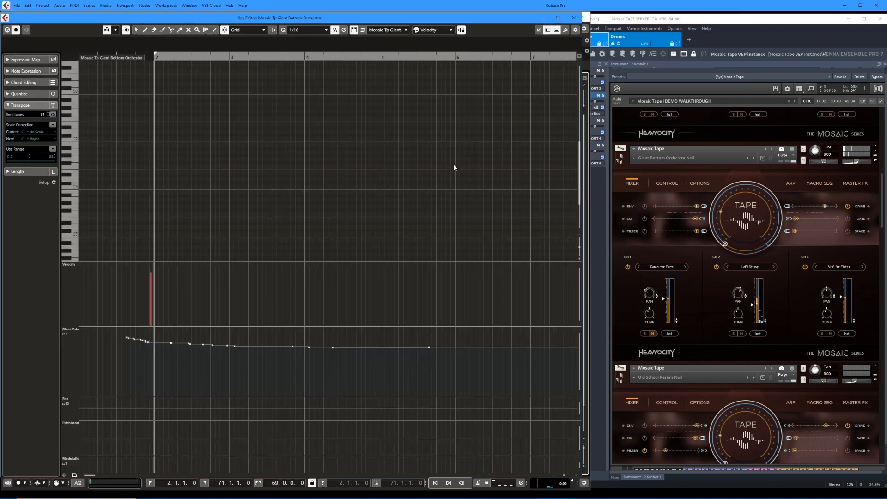
scroll(381, 200, right, 6)
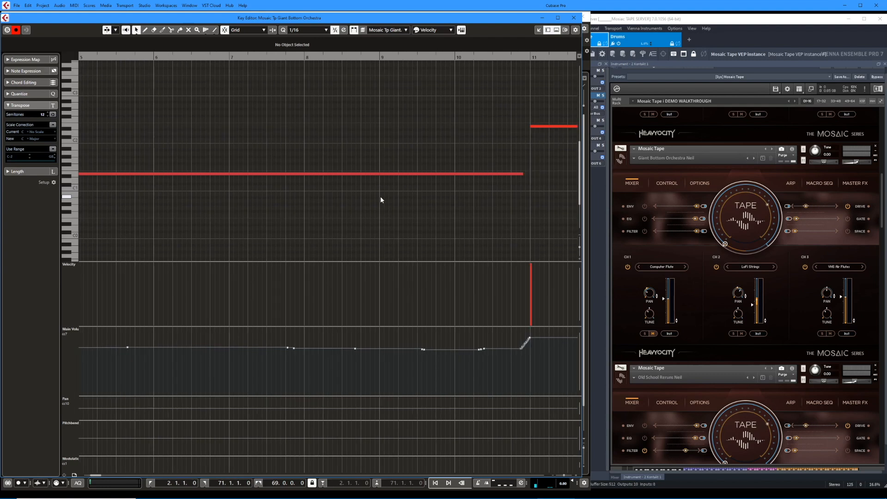
key(g)
key(g)
key(g)
scroll(381, 200, right, 4)
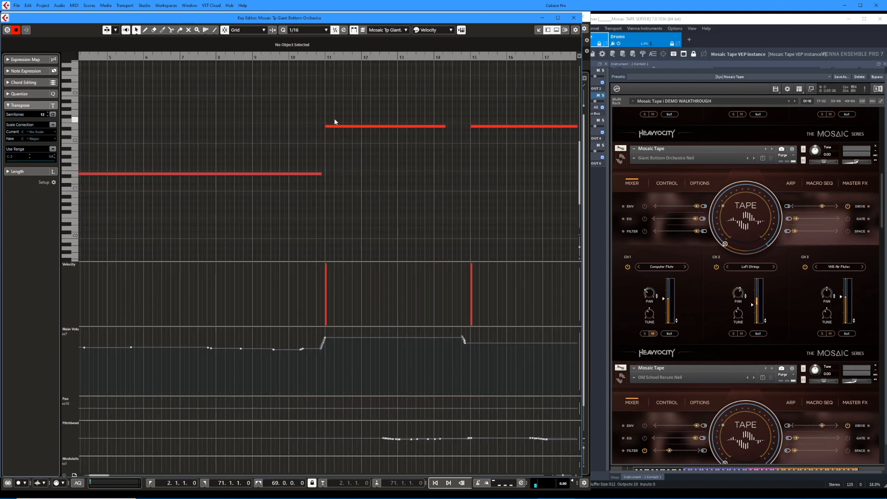
drag(331, 114, 319, 142)
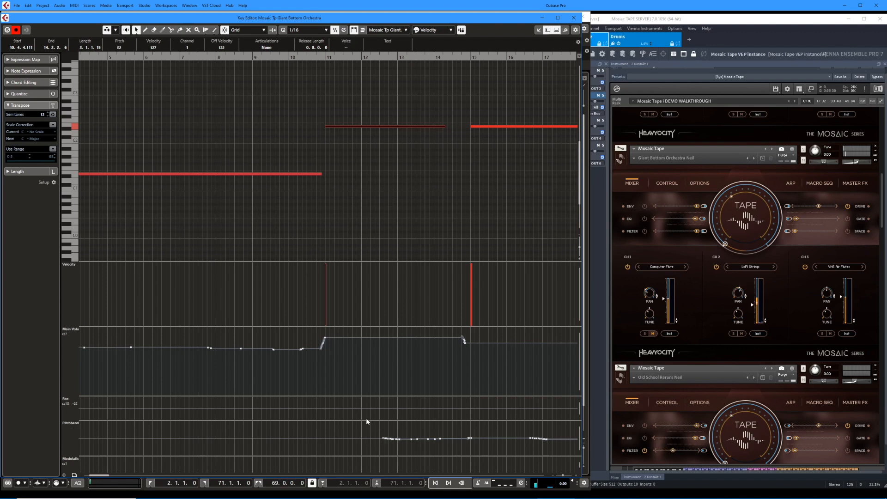
Enlarge the Pitchbend controller lane and play the Giant Bottom Orchestra part through its pitch bends.
drag(365, 420, 366, 379)
key(space)
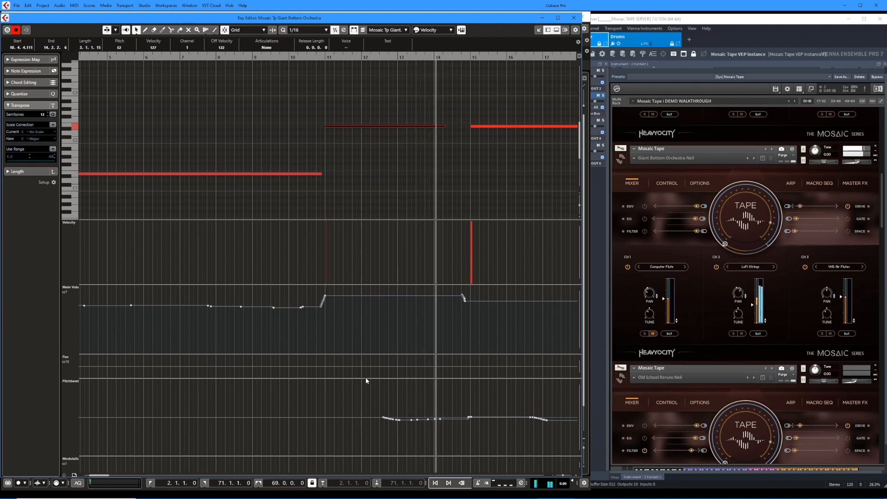
key(space)
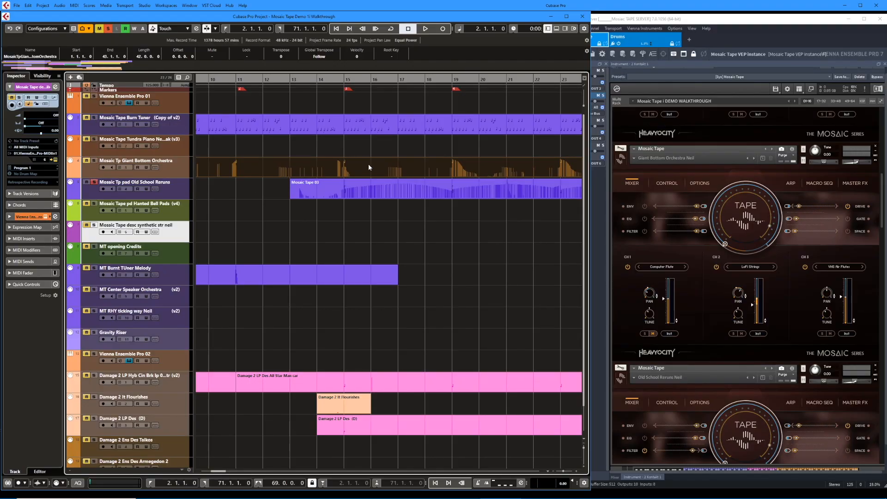
Set the playback position to bar 15, then select and play the Mosaic Tp pad Old School Reruns part.
key(shift+l)
text(15)
key(Return)
key(KP_1)
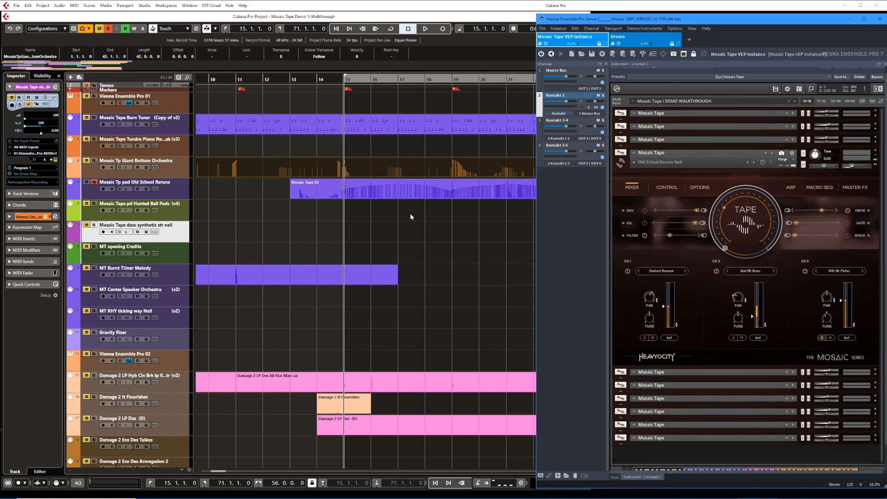
click(330, 197)
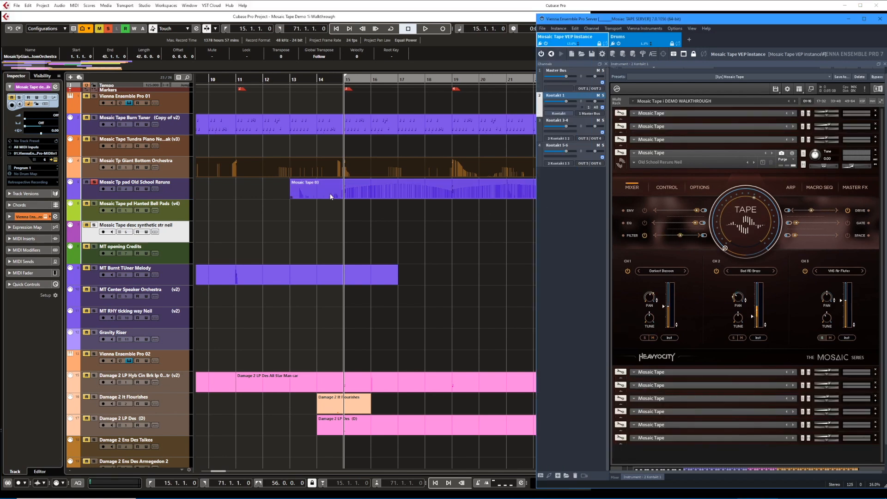
click(334, 194)
key(space)
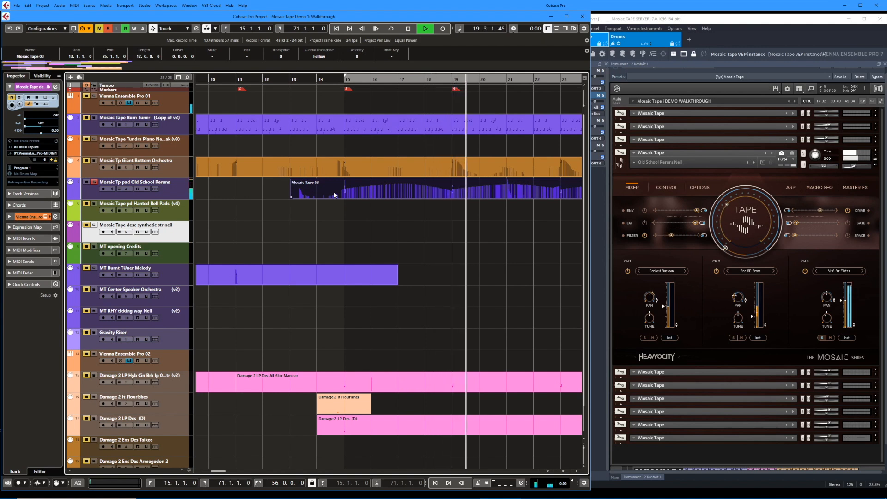
Open the Old School Reruns part in the Key Editor, review its chords and main volume curve, and return to the project.
double_click(335, 194)
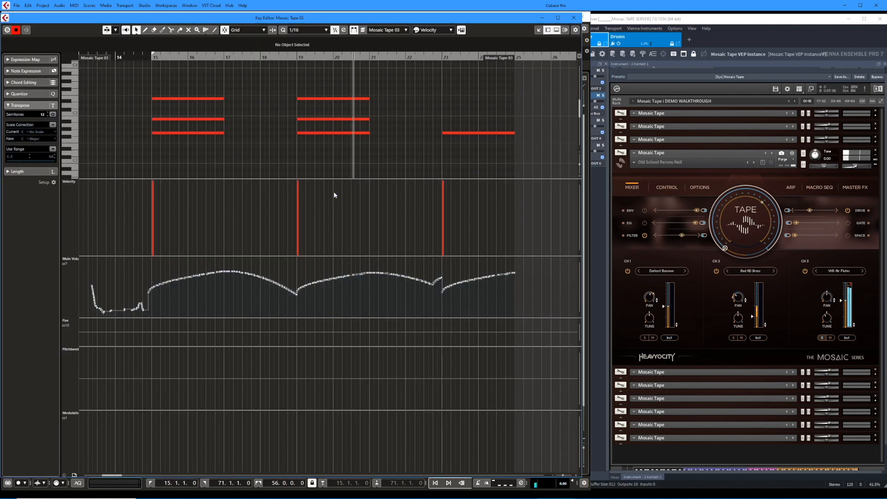
key(space)
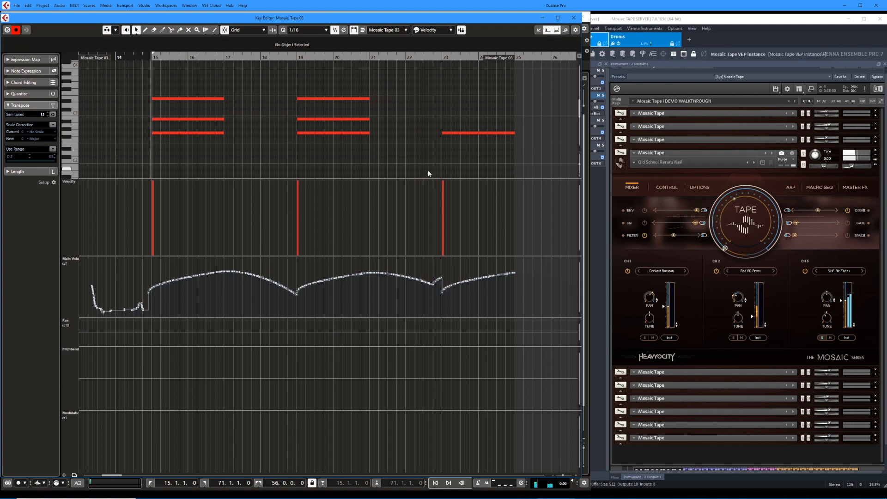
key(Return)
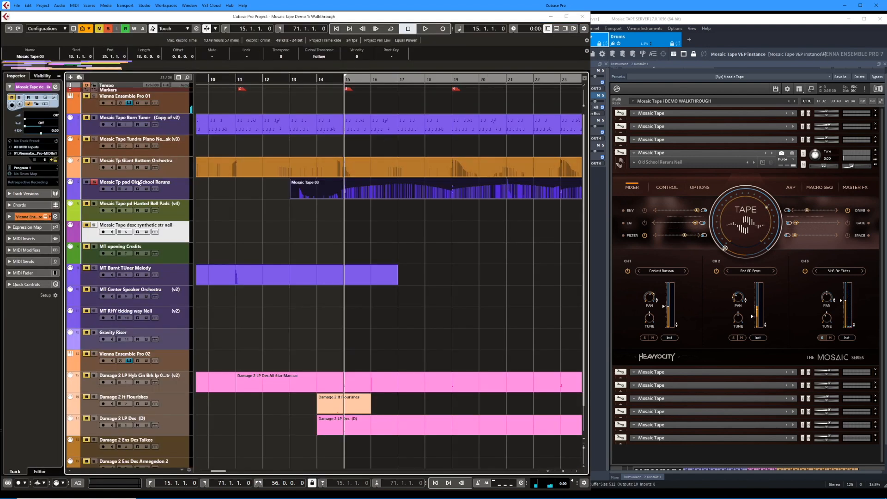
Play the Burn Tuner, Giant Bottom Orchestra and Old School Reruns tracks together from bar 15.
key(space)
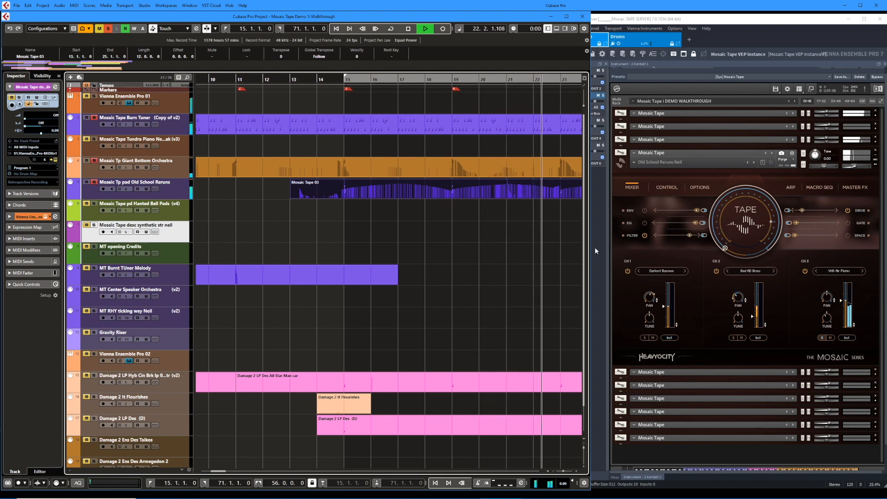
key(space)
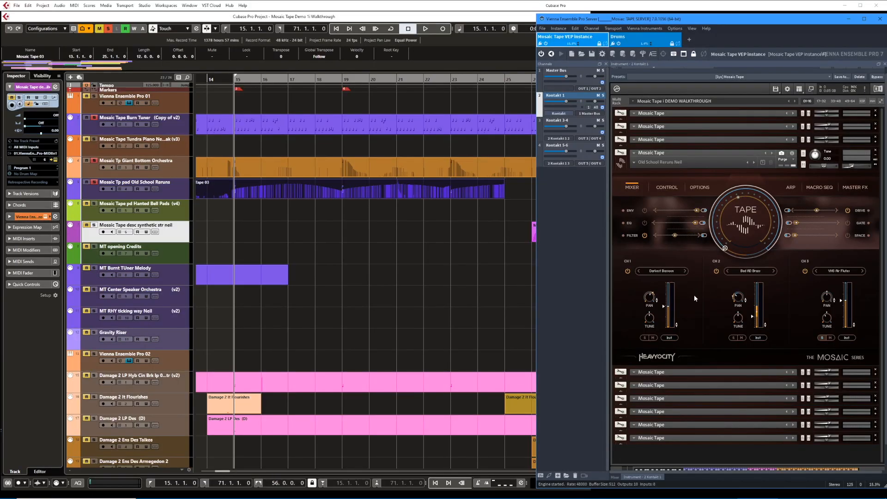
Select the Old School Reruns part again and play it on its own from bar 15.
click(285, 186)
key(space)
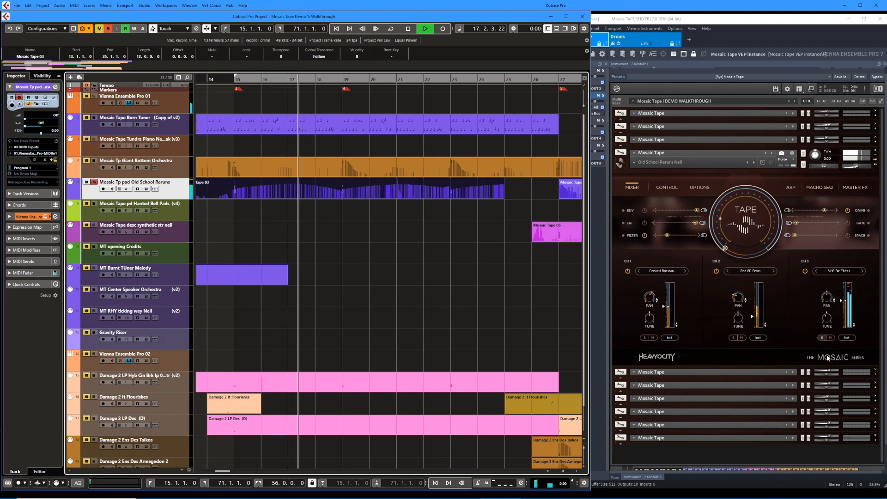
key(space)
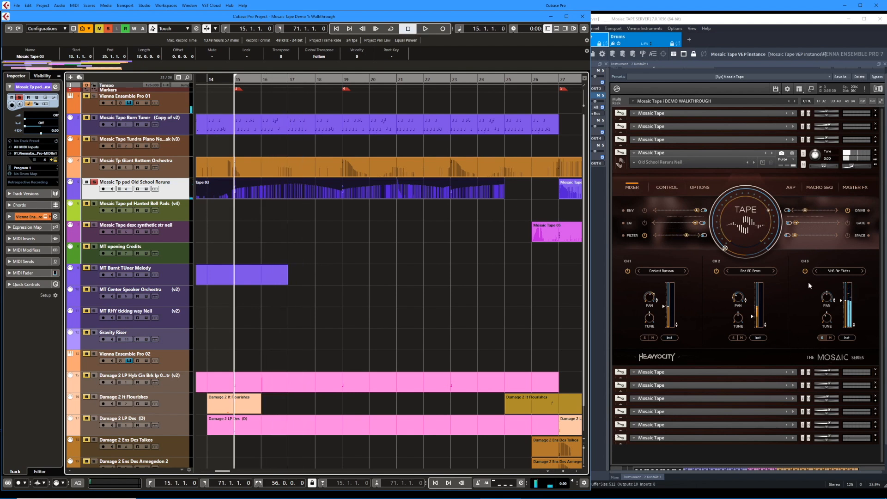
Unsolo channel 3 of the Old School Reruns instrument, play all three channels together, and solo channel 3 again.
click(821, 337)
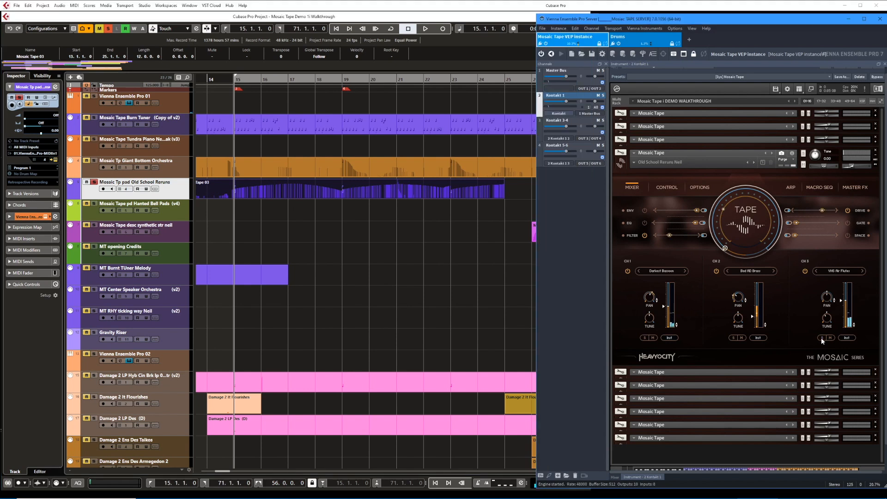
key(space)
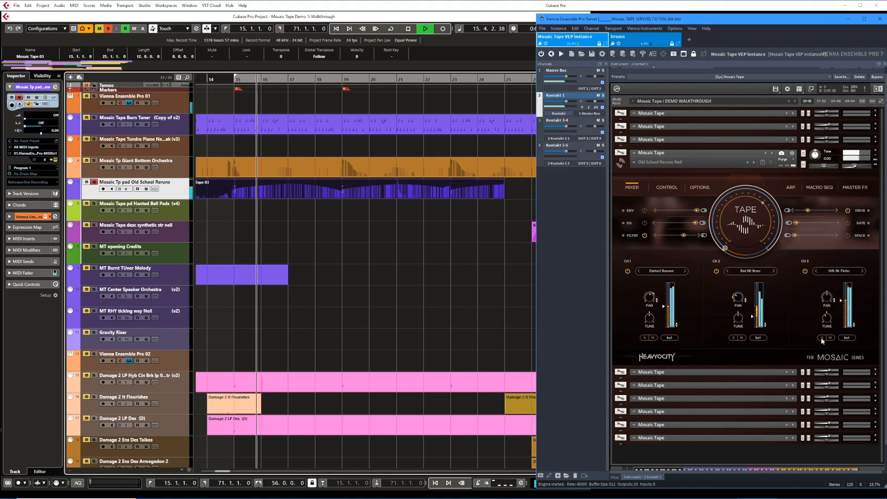
key(space)
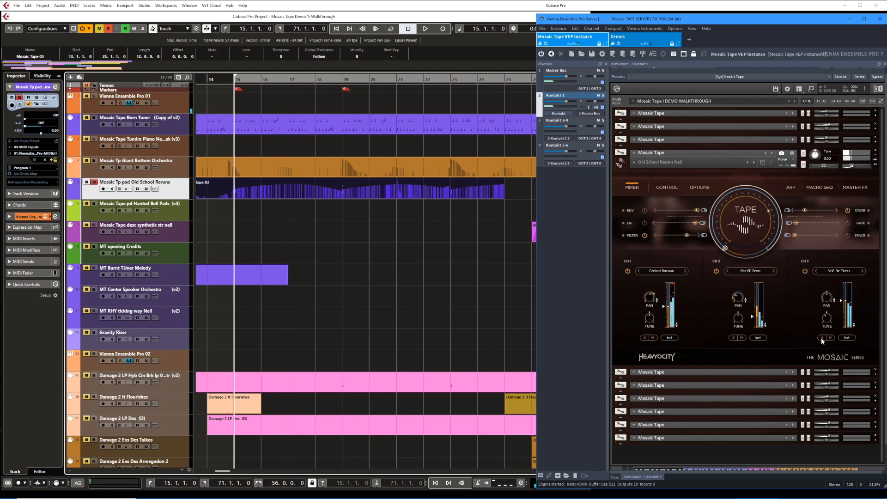
click(821, 337)
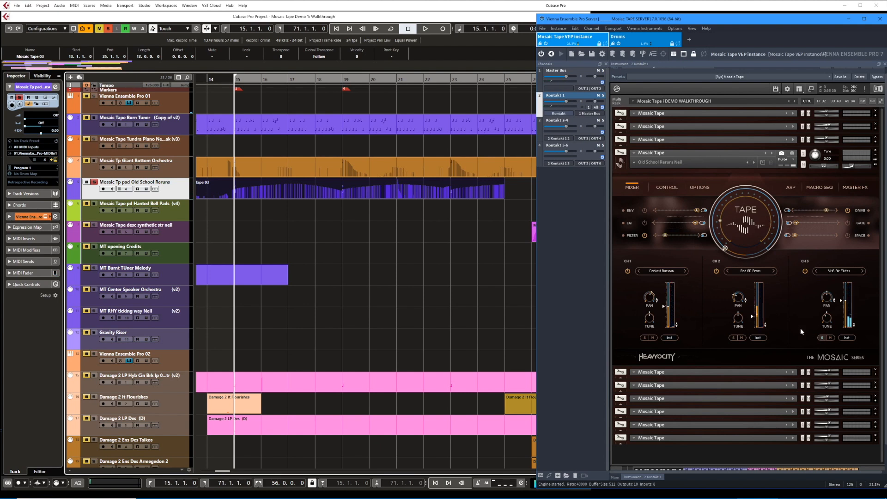
Browse channel 3's orchestral sources down to VHS Air Flutes in the Old School Reruns instrument's options, and play the soloed channel.
click(848, 338)
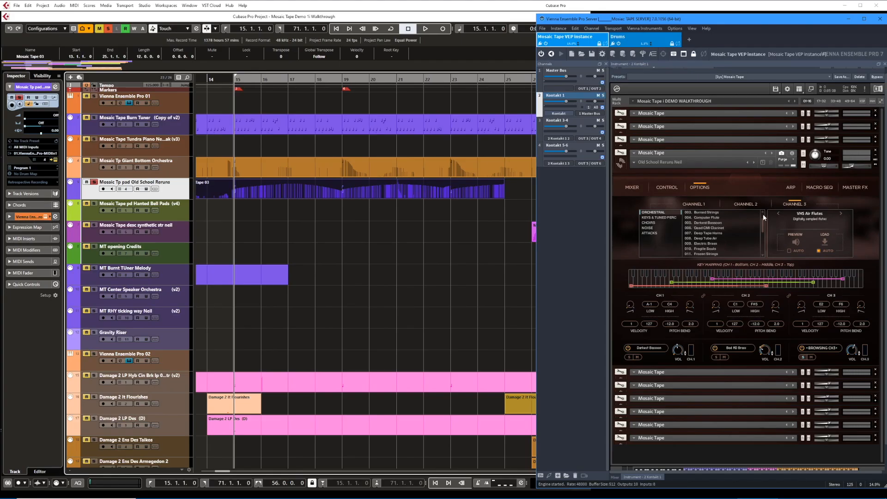
scroll(763, 215, down, 1)
scroll(764, 219, down, 1)
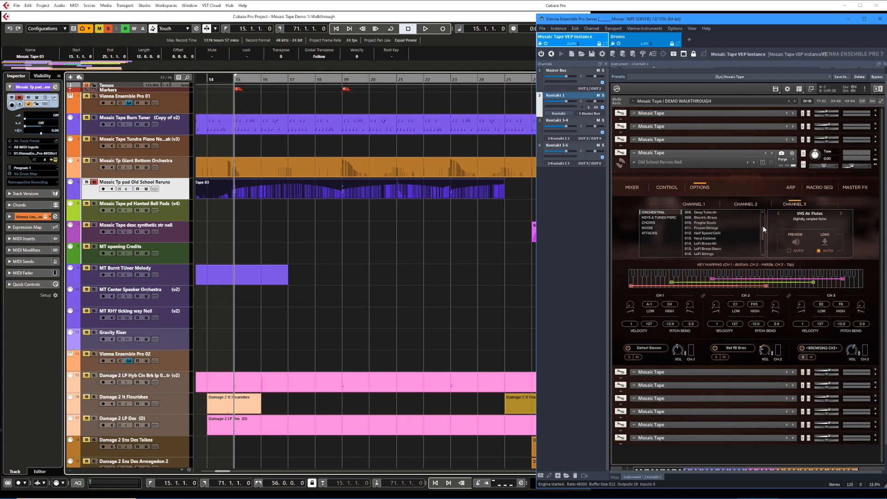
scroll(761, 248, down, 1)
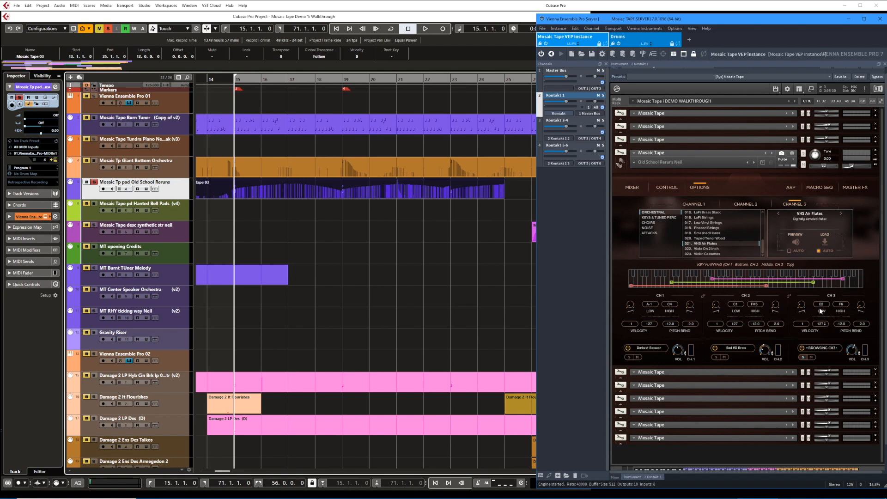
key(space)
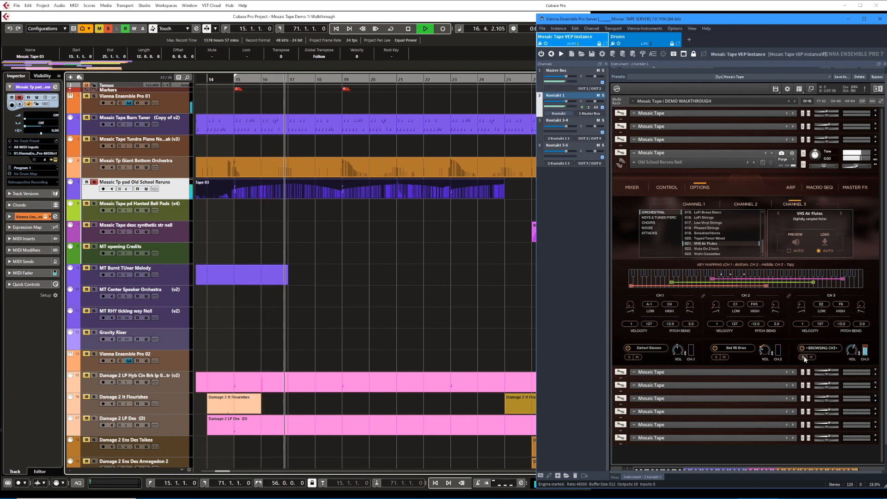
key(space)
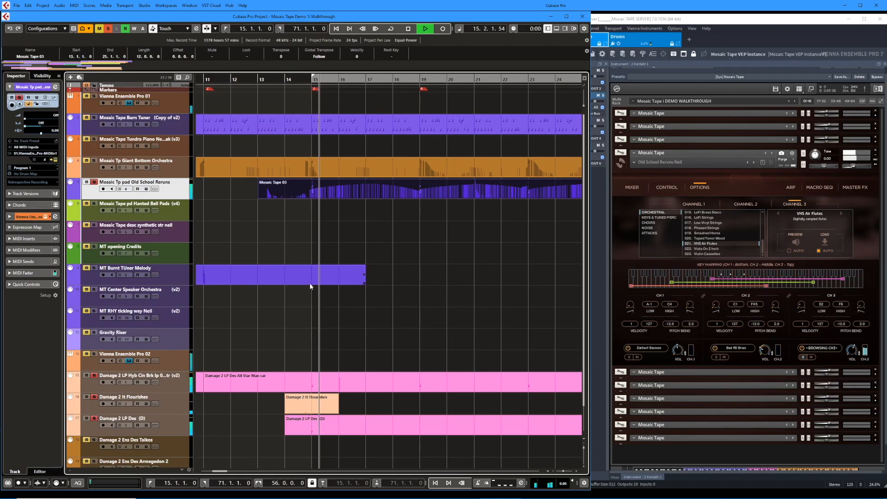
Play the Old School Reruns part with the Damage 2 tracks while showing the Drums instance with all its instruments expanded.
scroll(404, 320, down, 1)
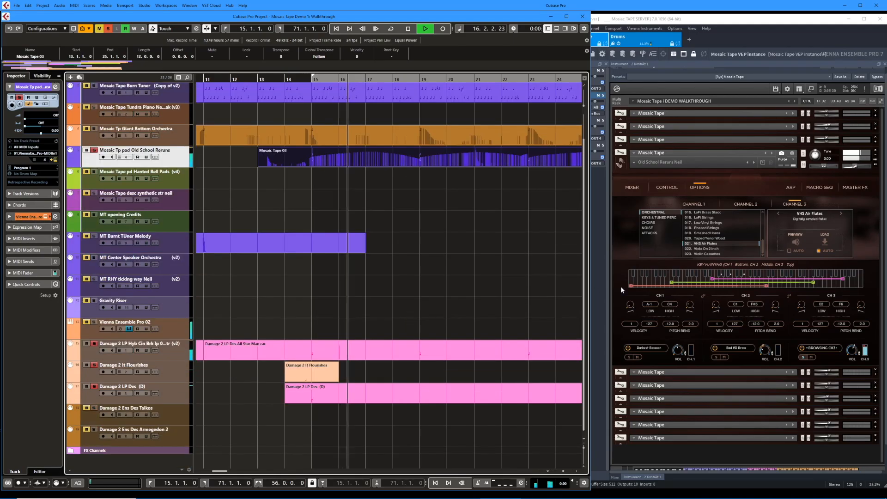
click(640, 41)
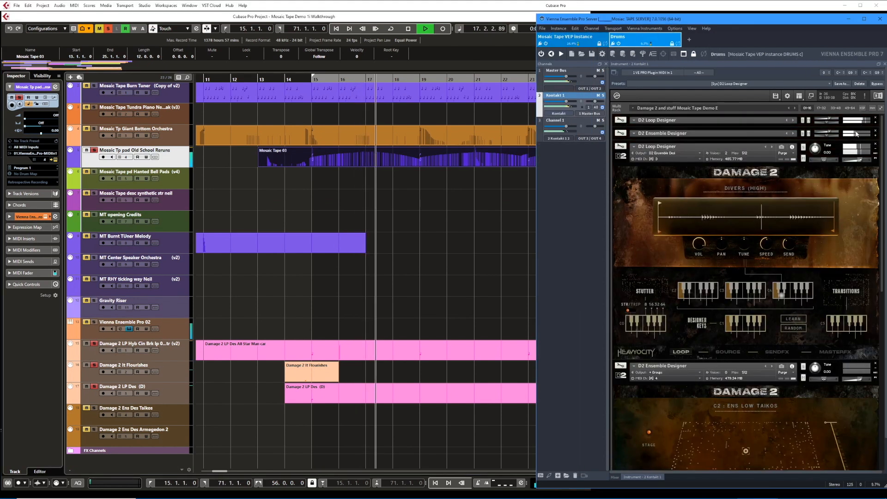
click(881, 108)
click(882, 108)
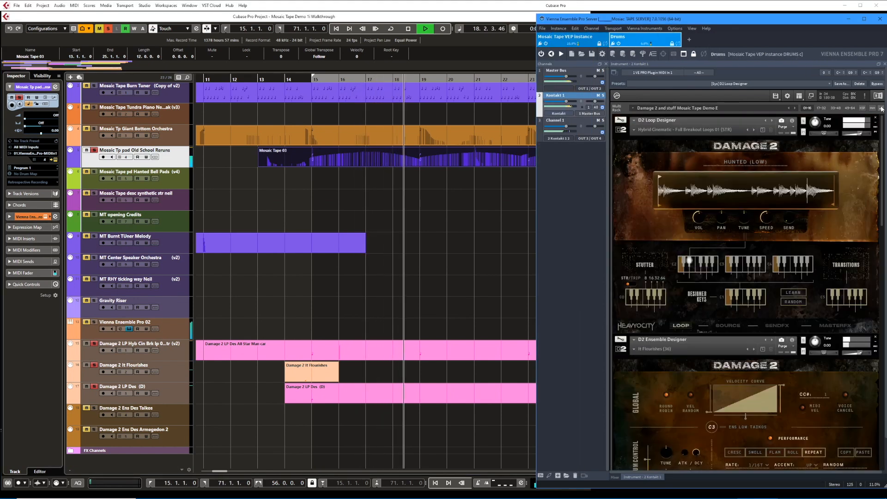
drag(884, 152, 885, 128)
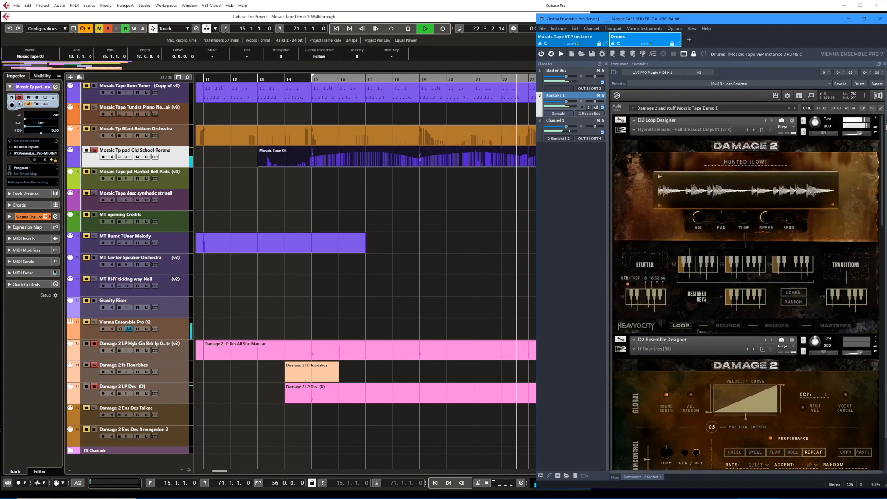
click(495, 226)
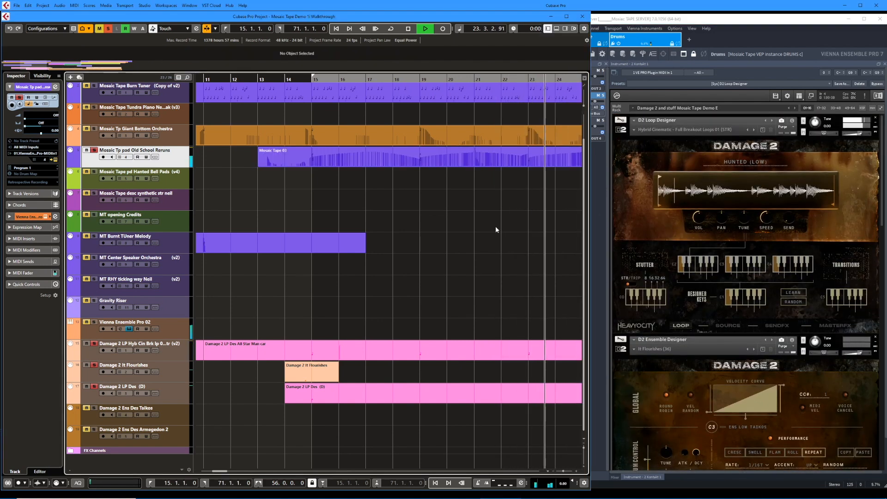
key(space)
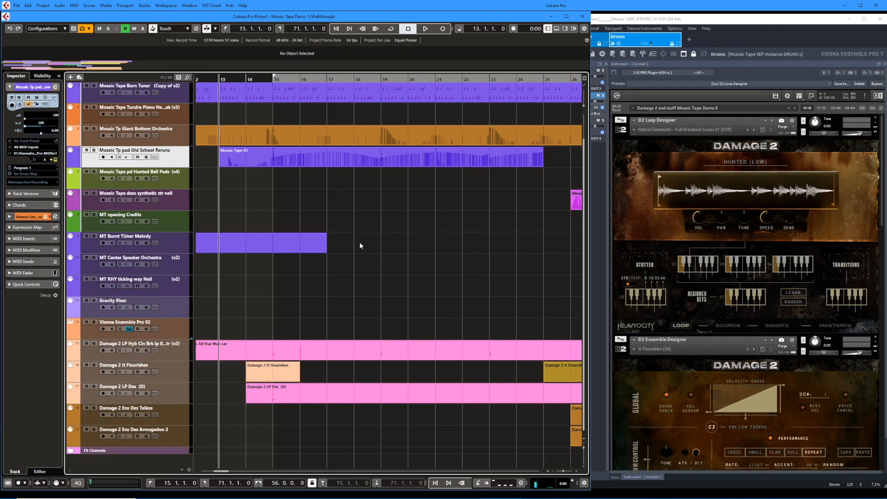
Play the full arrangement from bar 25.
scroll(360, 244, right, 10)
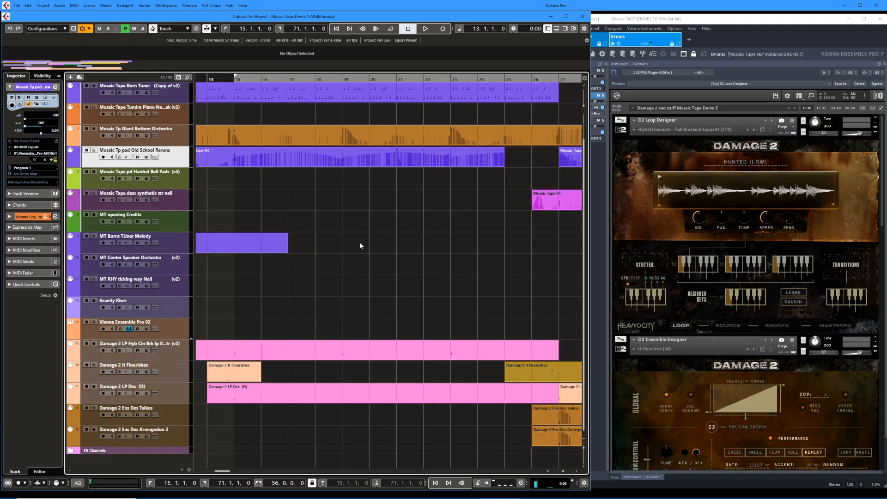
scroll(360, 242, right, 6)
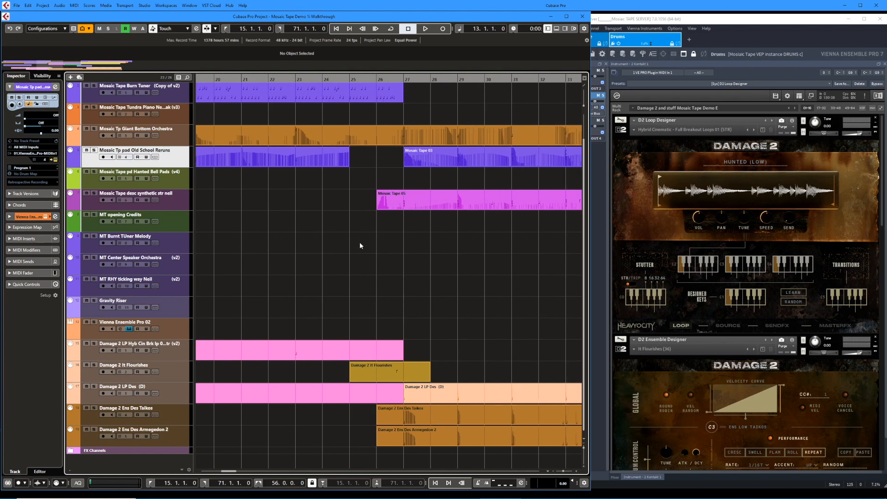
click(360, 243)
key(space)
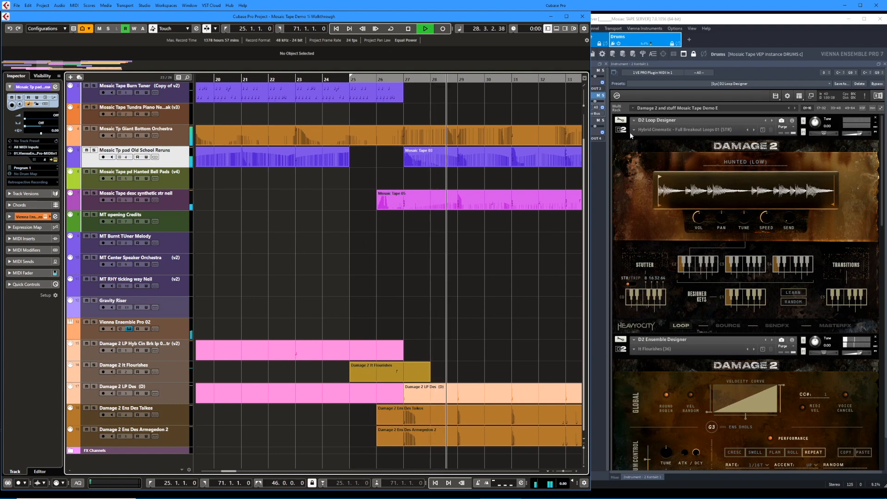
Switch to the Mosaic Tape VEP instance and expand the Giant Bottom Orchestra, Descending Synthetic STR and Tampered Music Box instruments during playback.
click(607, 40)
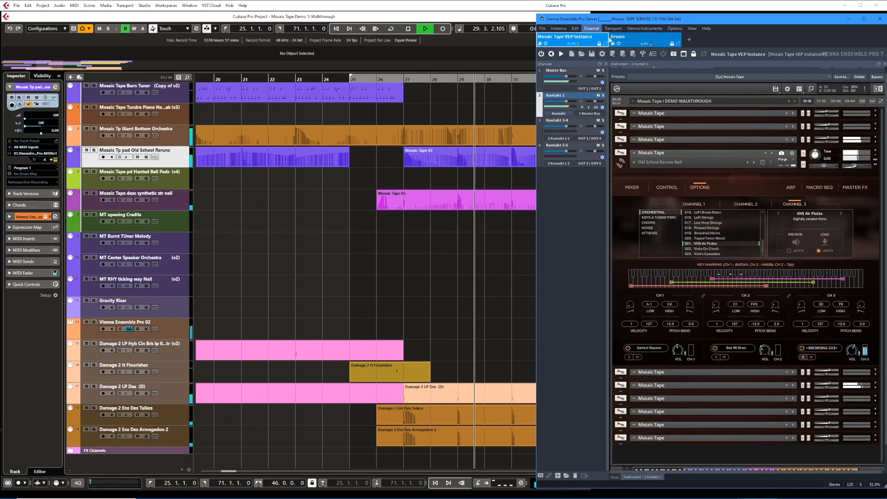
click(876, 143)
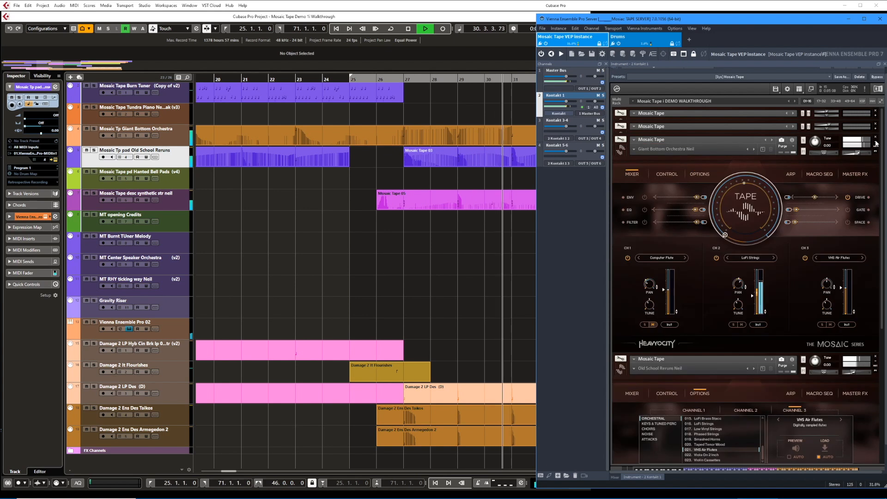
scroll(857, 381, down, 8)
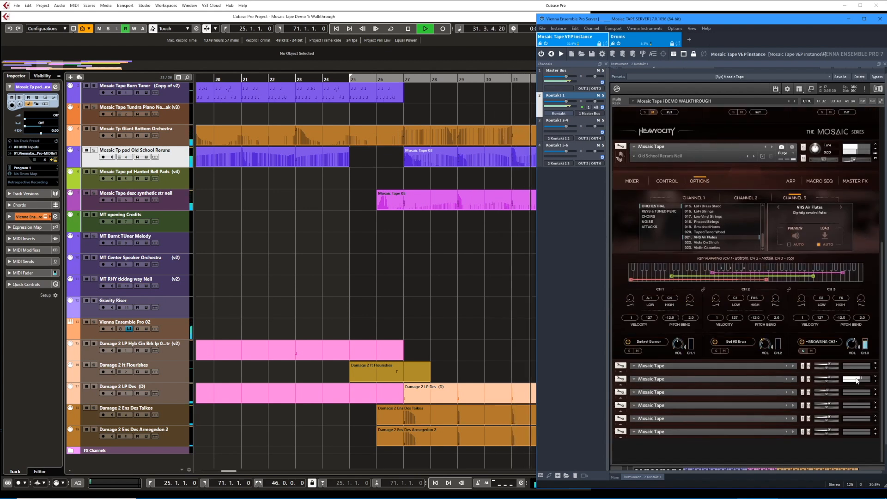
click(875, 381)
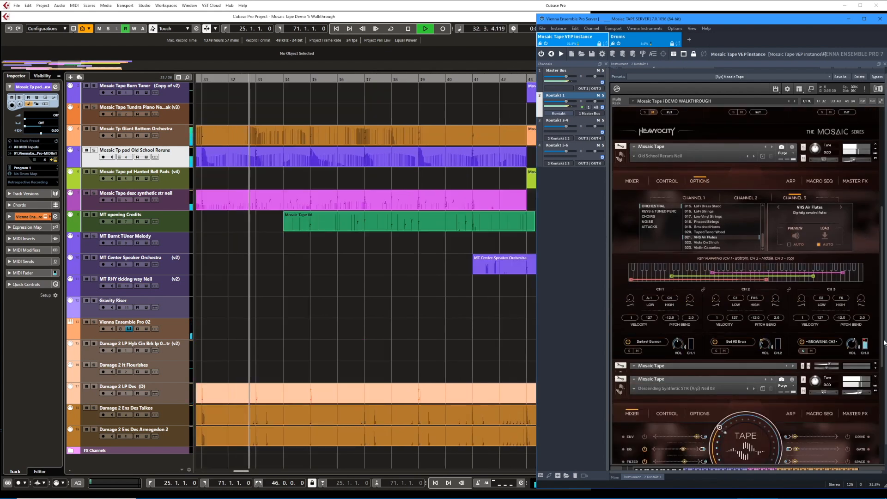
drag(882, 344, 872, 456)
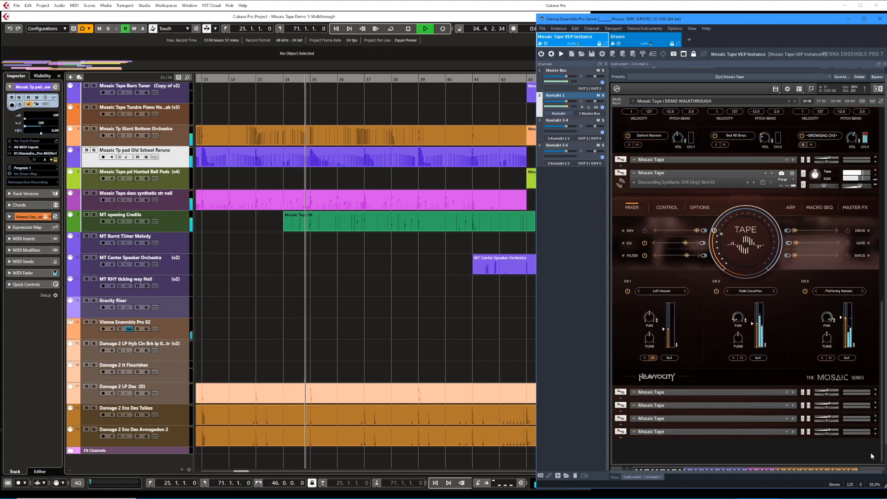
click(875, 394)
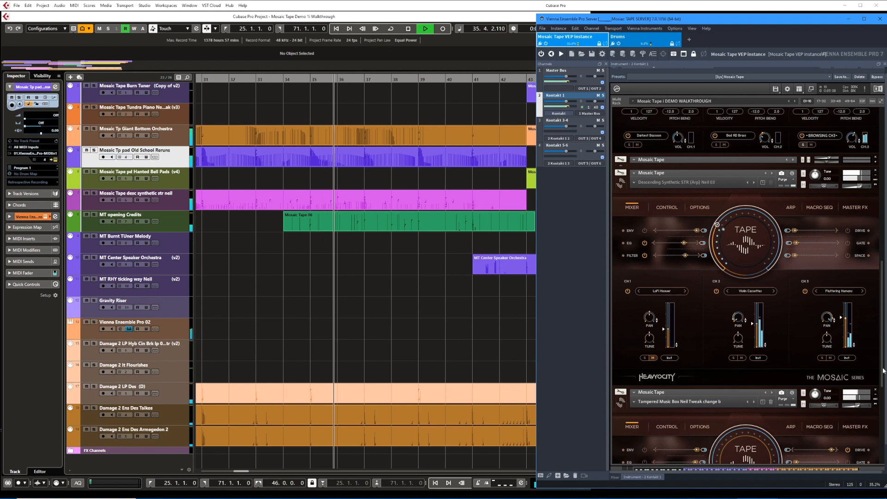
drag(882, 372, 881, 429)
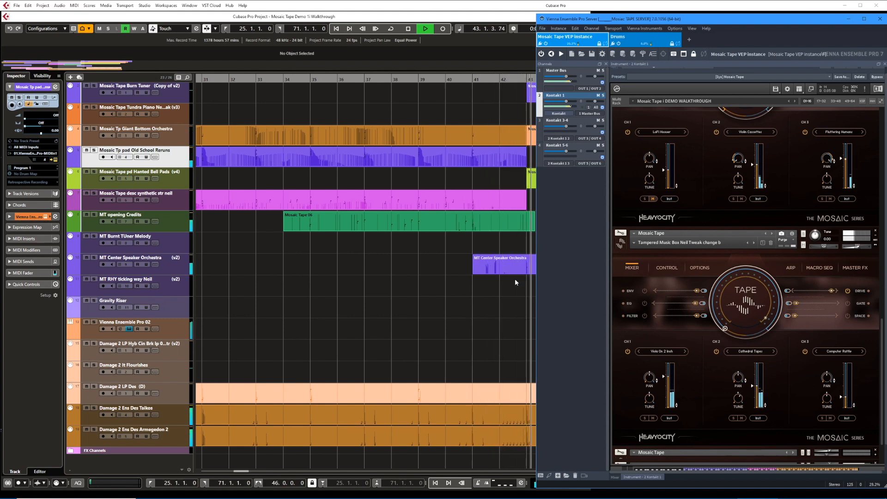
Stop playback at bar 27 and save the project.
key(space)
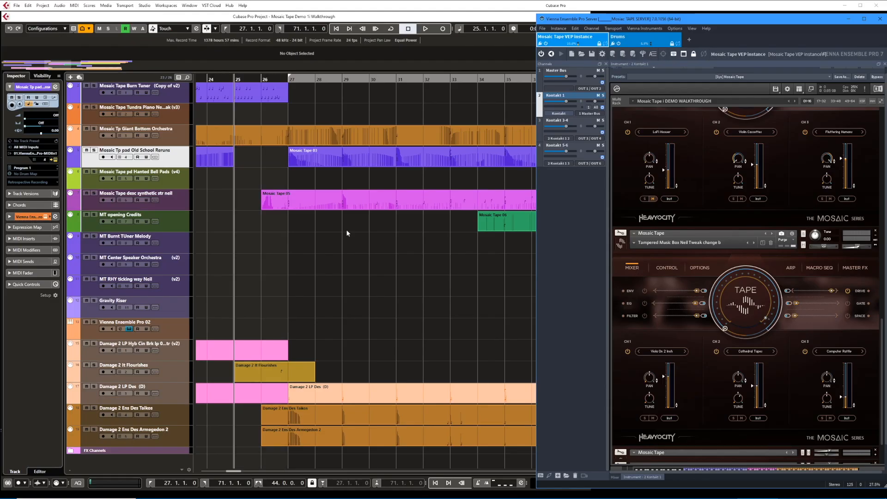
key(KP_1)
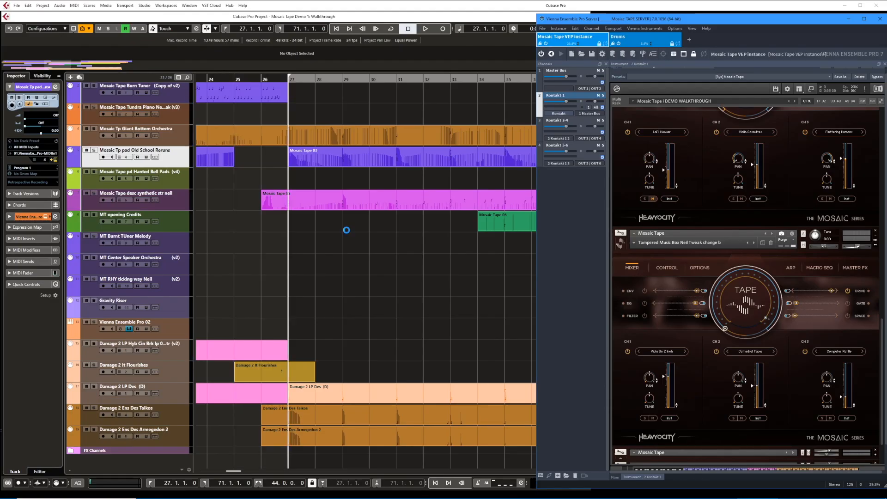
key(ctrl+s)
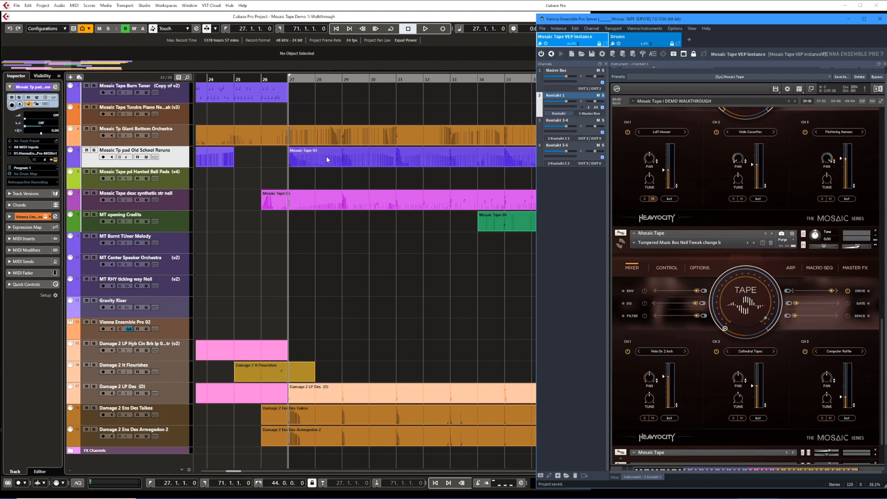
Play the Giant Bottom Orchestra part from bar 27 in the Key Editor with its instrument's mixer page in view.
click(329, 136)
double_click(328, 137)
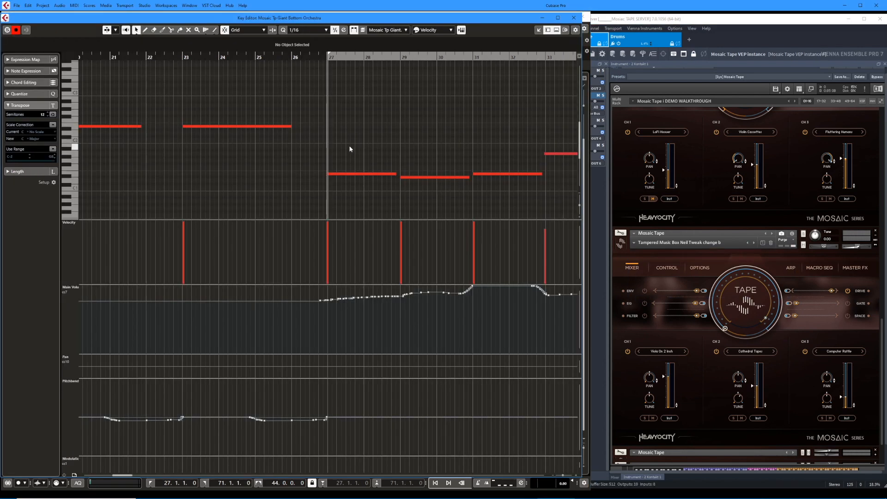
key(space)
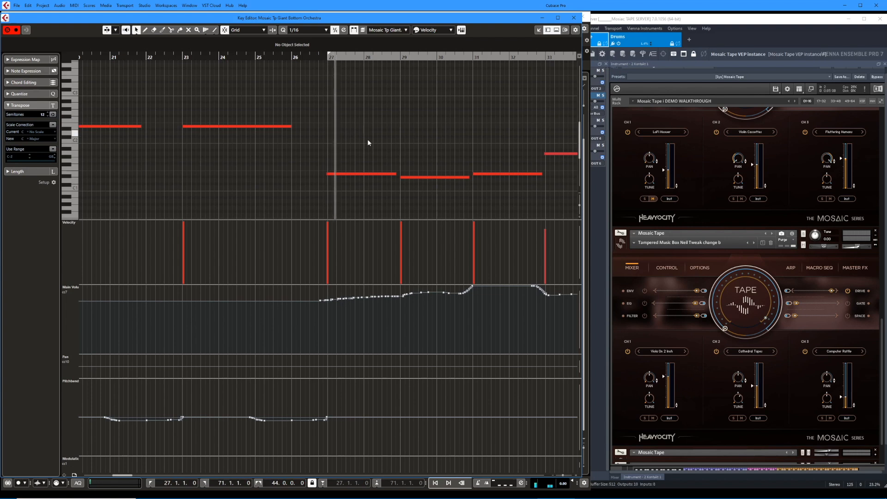
click(883, 120)
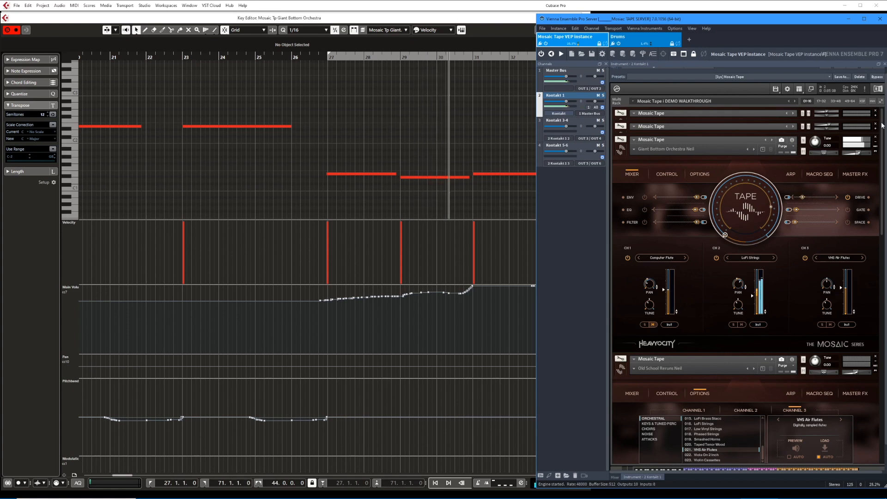
drag(881, 125, 881, 127)
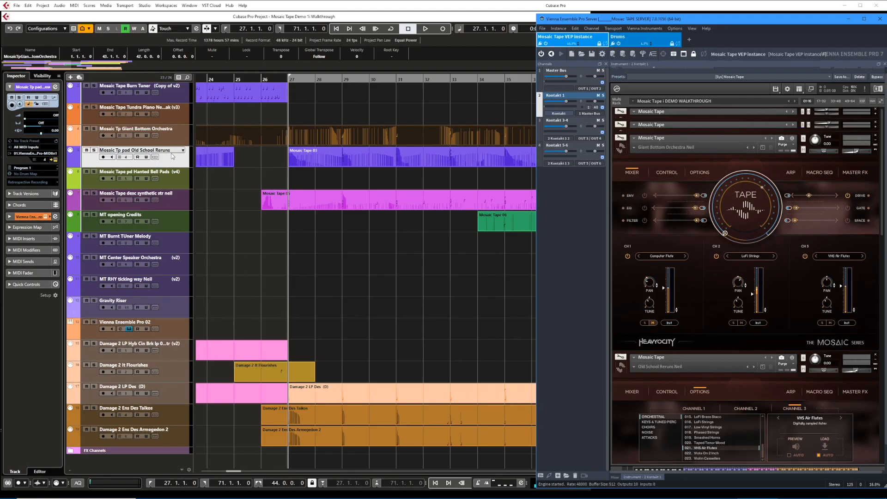
Play the Old School Reruns part in the Key Editor and show its instrument's mixer page.
click(172, 157)
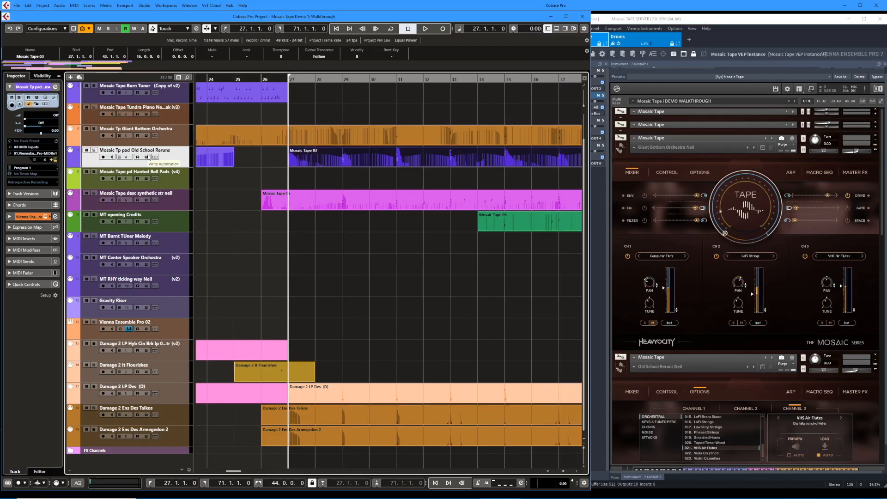
double_click(218, 161)
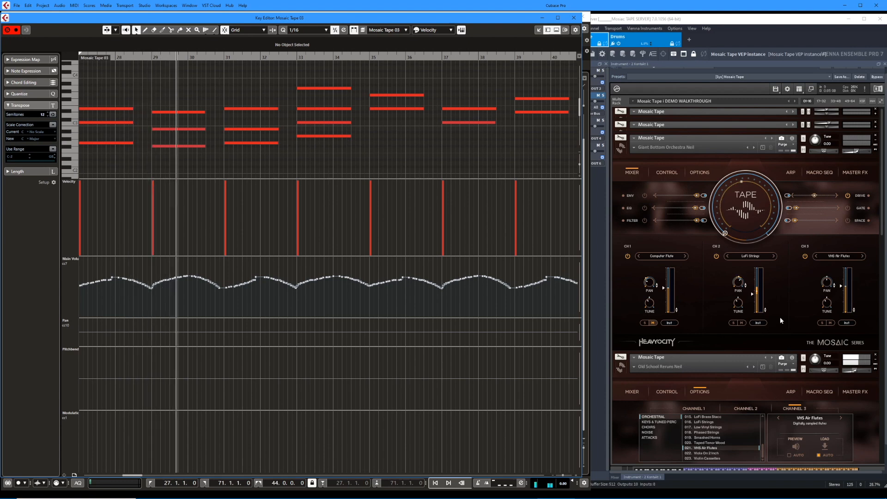
drag(881, 212, 885, 287)
click(625, 180)
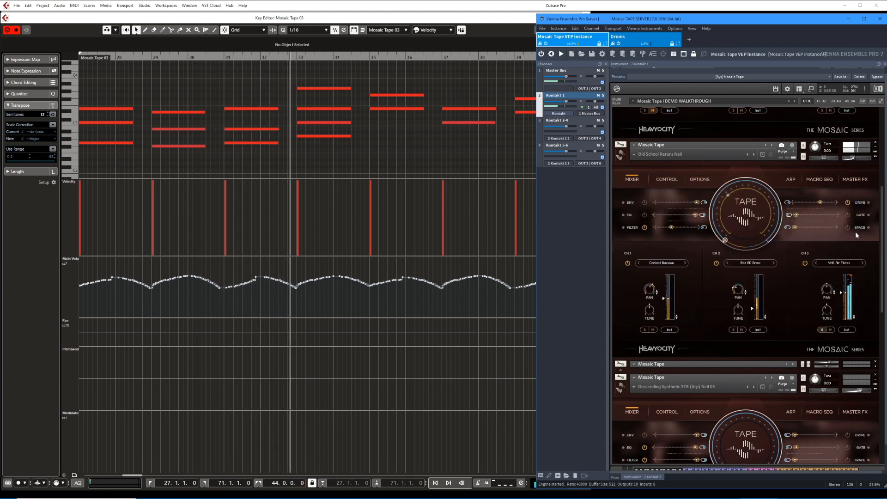
Compare the Old School Reruns sound with its Master EQ off and on, and return to the instrument's mixer page.
click(854, 180)
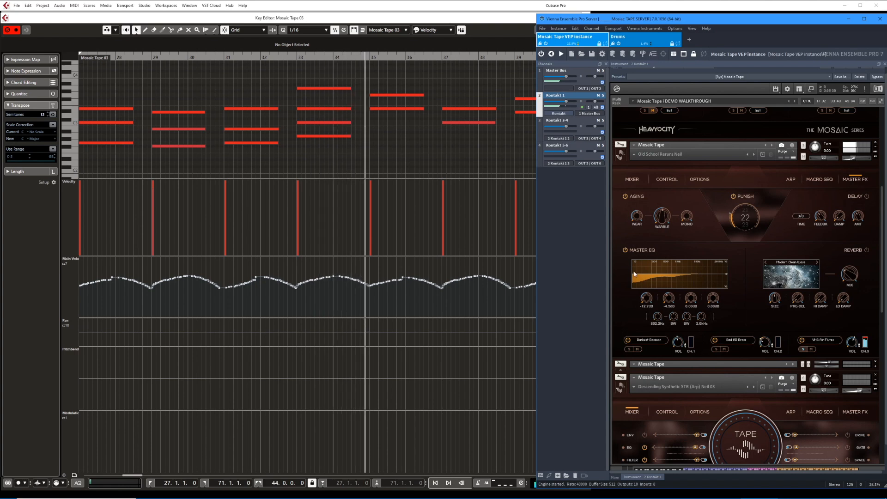
click(625, 249)
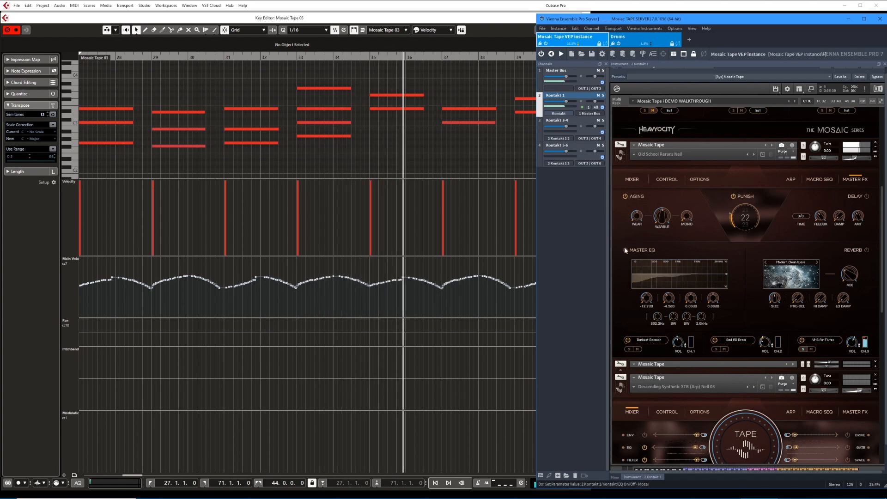
click(625, 249)
click(640, 178)
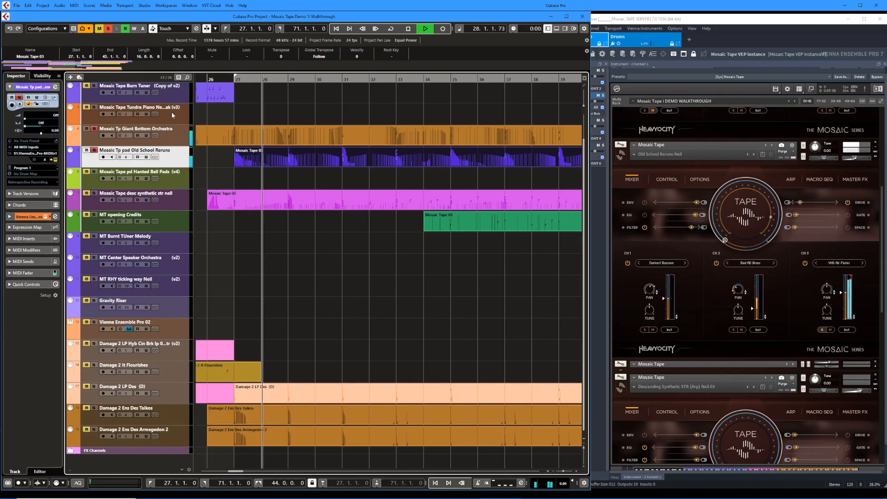
Open the Giant Bottom Orchestra and Old School Reruns parts together in the Key Editor and enlarge the note display.
click(264, 140)
shift+click(262, 153)
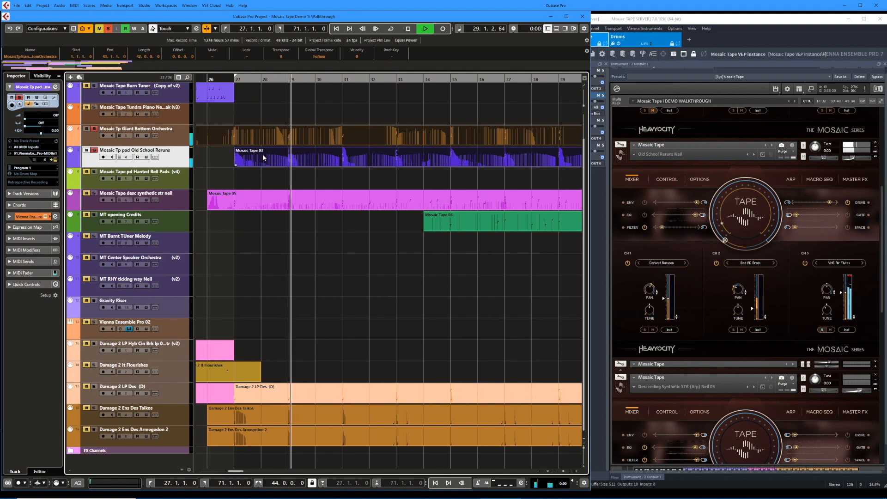
key(Return)
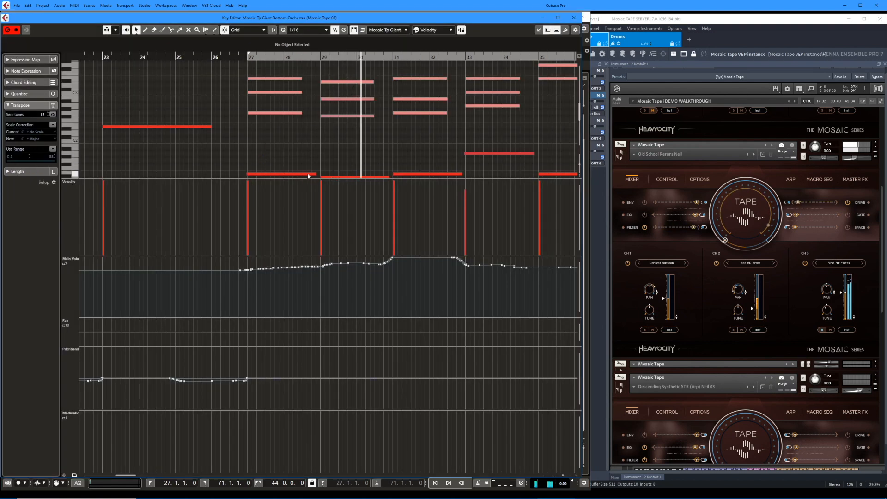
drag(306, 183, 306, 213)
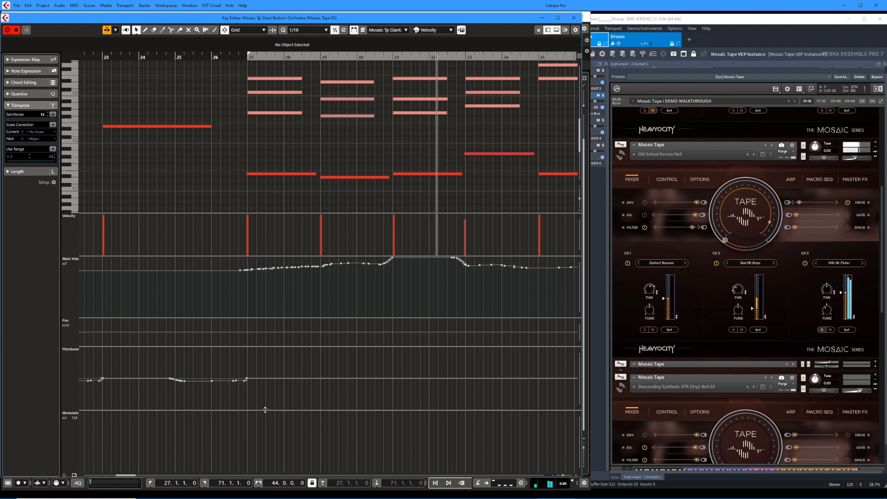
drag(264, 410, 261, 456)
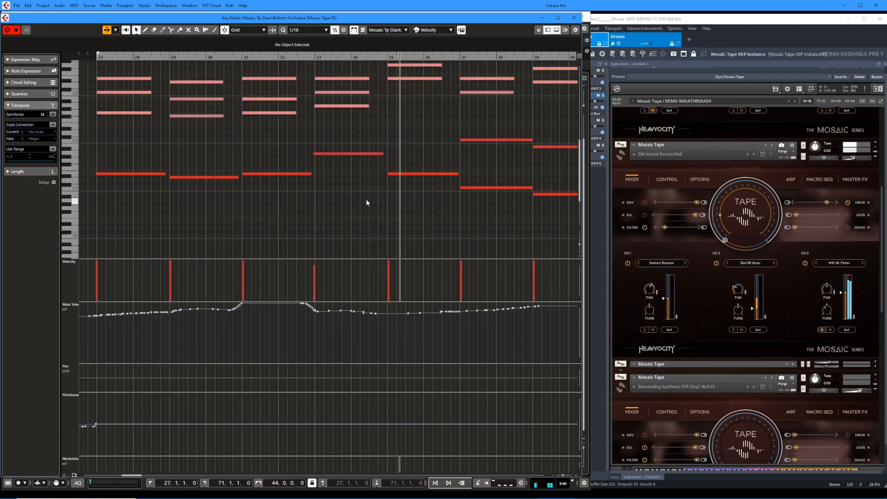
Examine both parts' notes during playback beside the Giant Bottom Orchestra mixer, and close the Key Editor.
scroll(366, 199, up, 2)
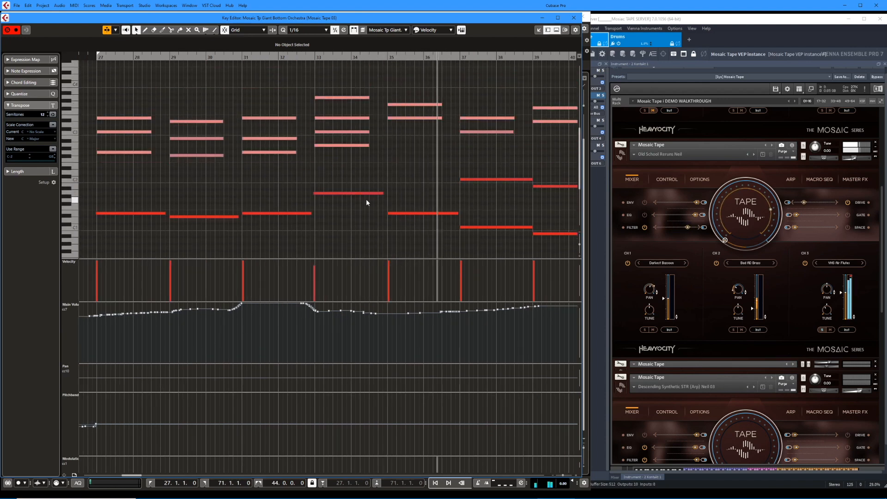
scroll(366, 200, left, 1)
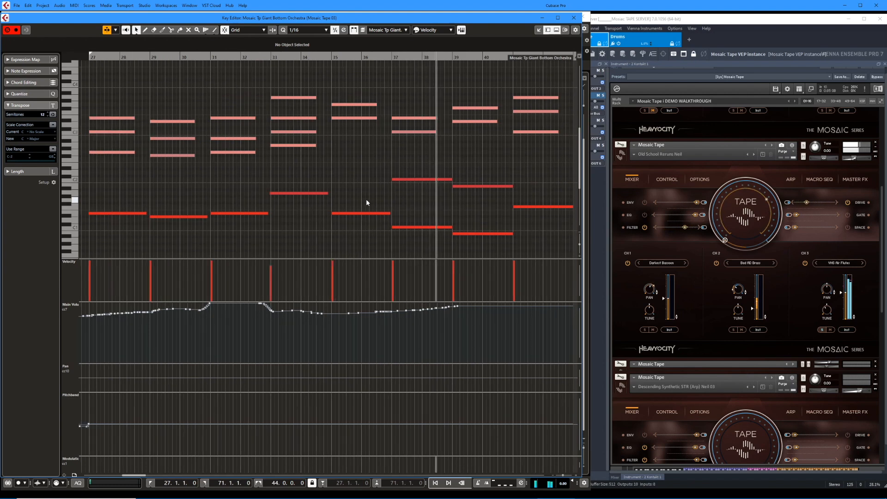
drag(883, 246, 885, 167)
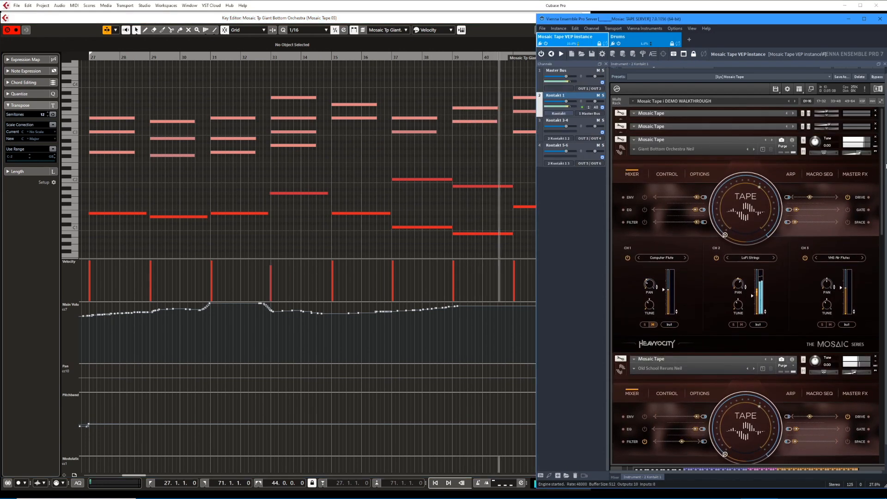
click(488, 155)
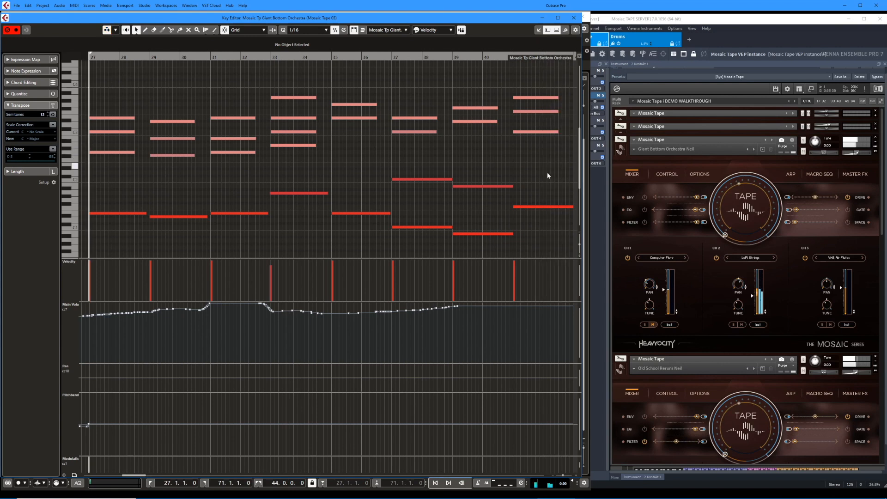
key(Return)
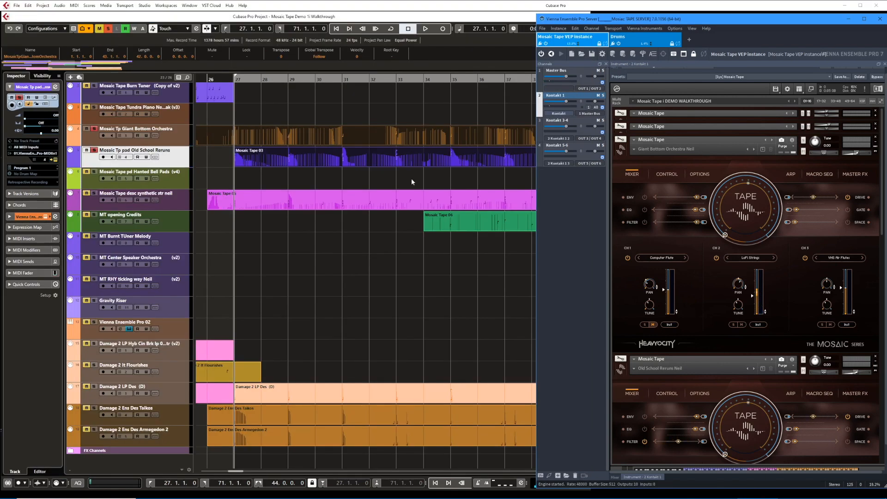
Play only the desc synthetic str neil track from bar 27, with all instruments collapsed except Descending Synthetic STR.
click(173, 202)
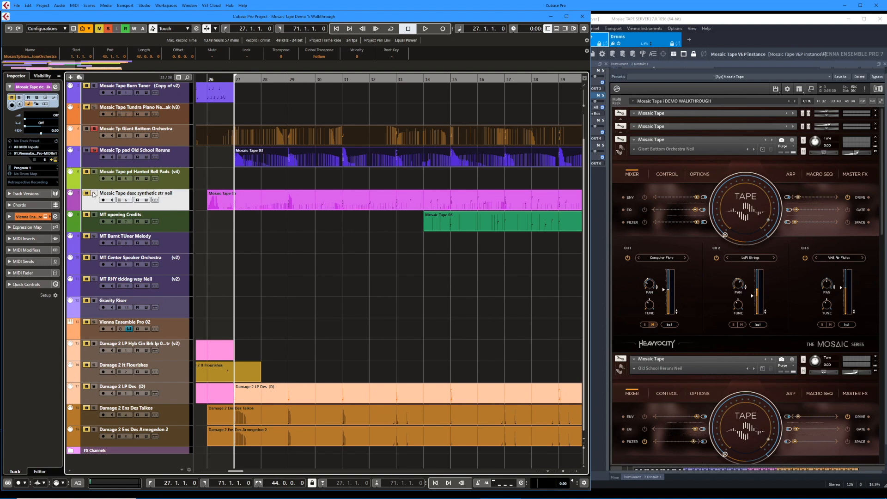
key(s)
key(h)
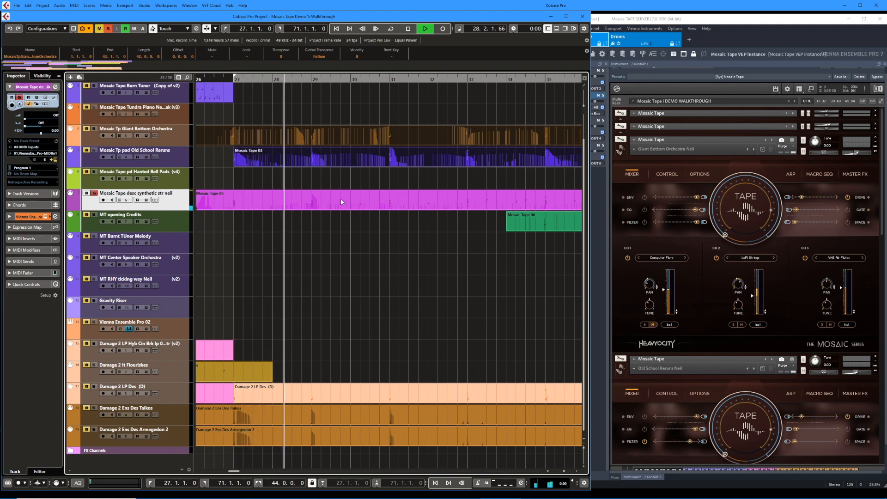
click(880, 102)
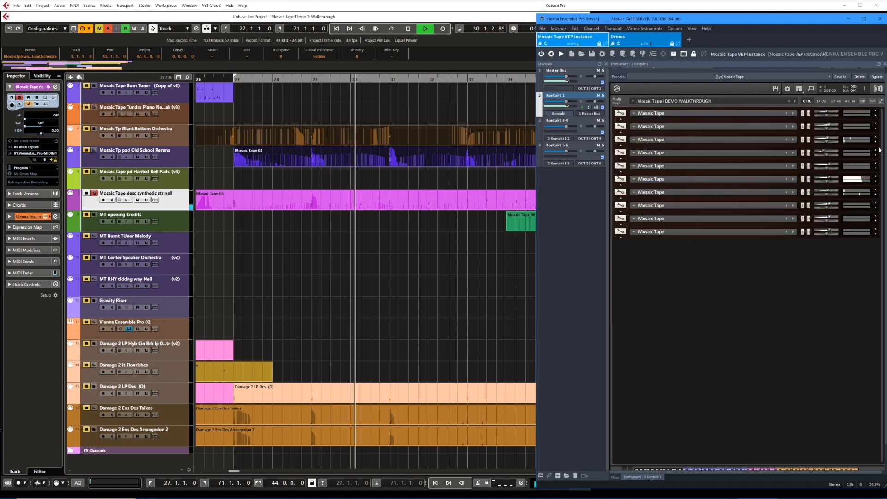
click(876, 181)
click(876, 183)
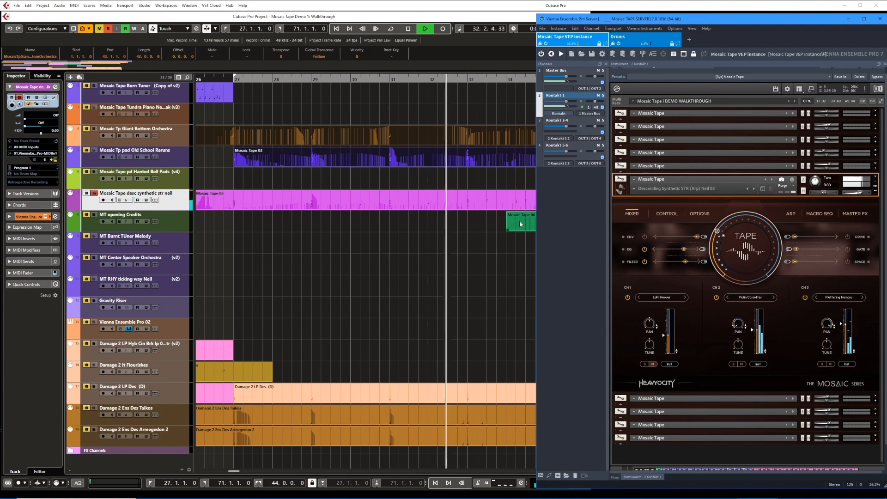
click(495, 220)
key(space)
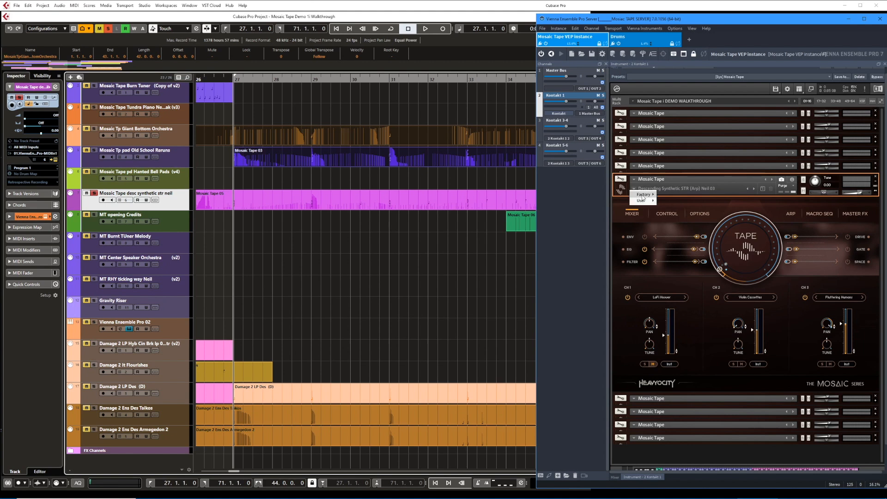
Browse the Arp, Playable and Rhythmic categories of the Descending Synthetic STR instrument's factory presets without loading one.
mouse_move(643, 197)
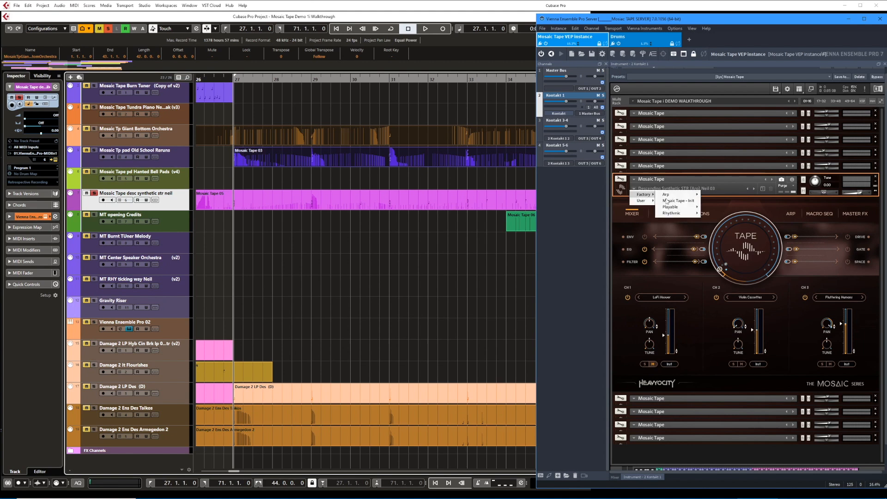
mouse_move(672, 196)
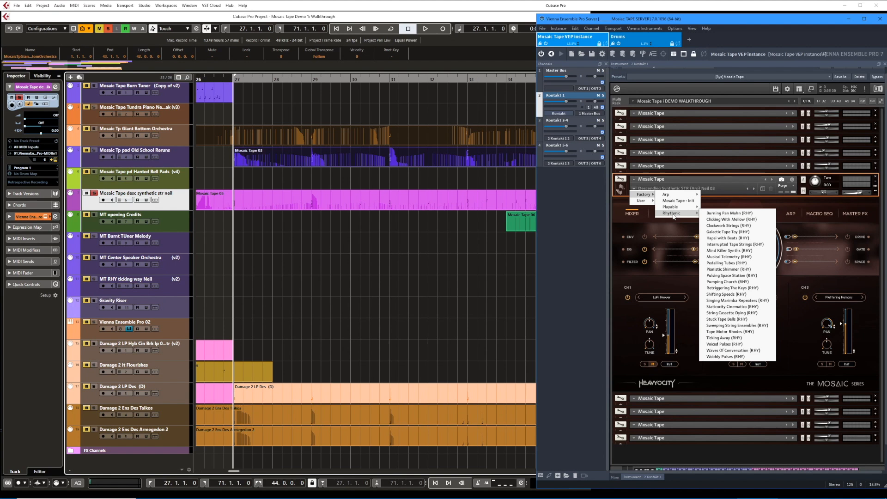
click(618, 219)
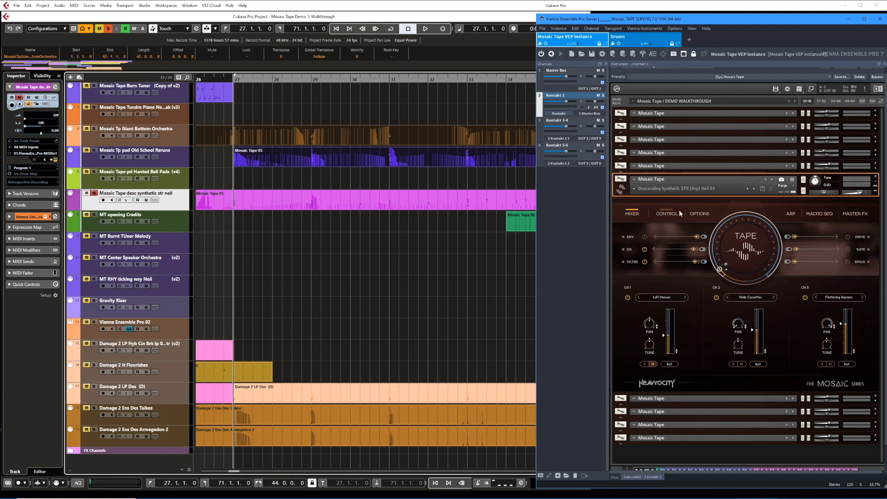
View the desc synthetic str neil part's notes and modulation in the Key Editor, and close the editor.
double_click(338, 200)
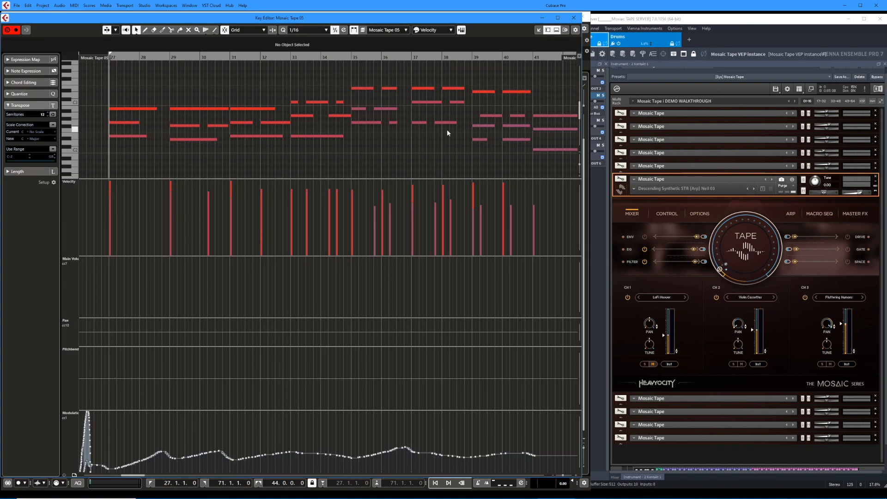
key(ctrl+e)
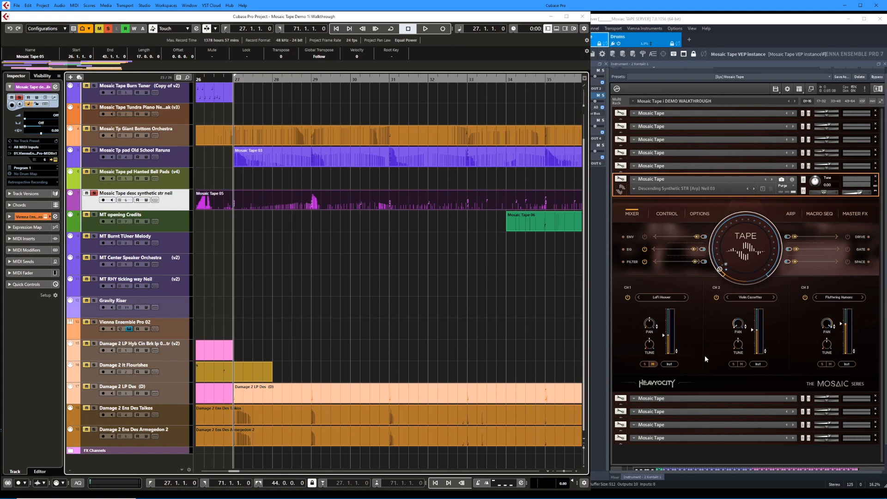
Play the desc synthetic str neil part from bar 27, and solo channel 2, Violin Cassettes, in its instrument.
key(space)
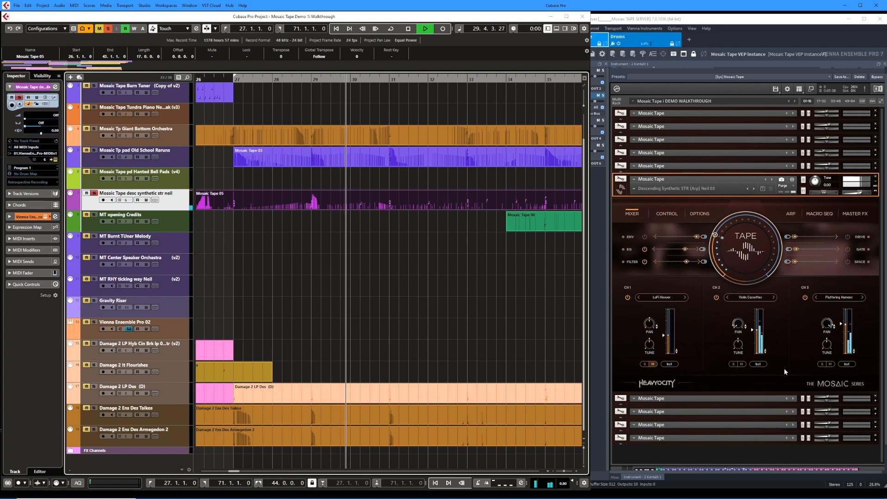
key(space)
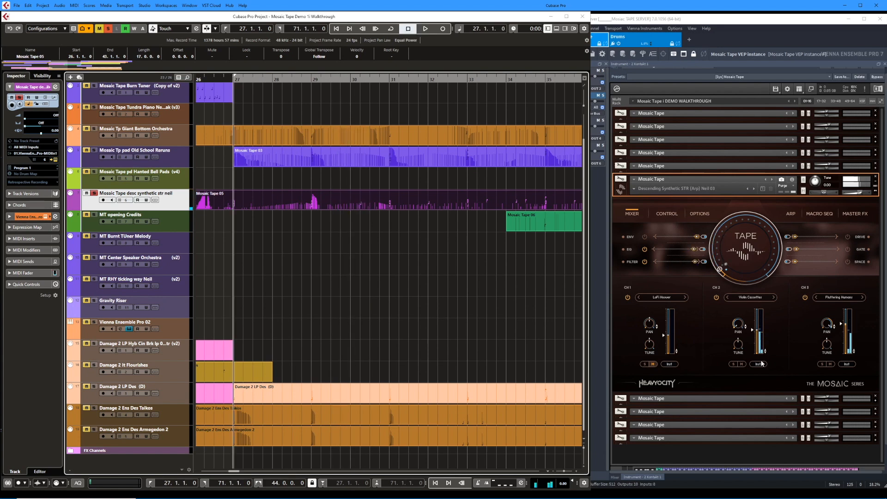
click(733, 365)
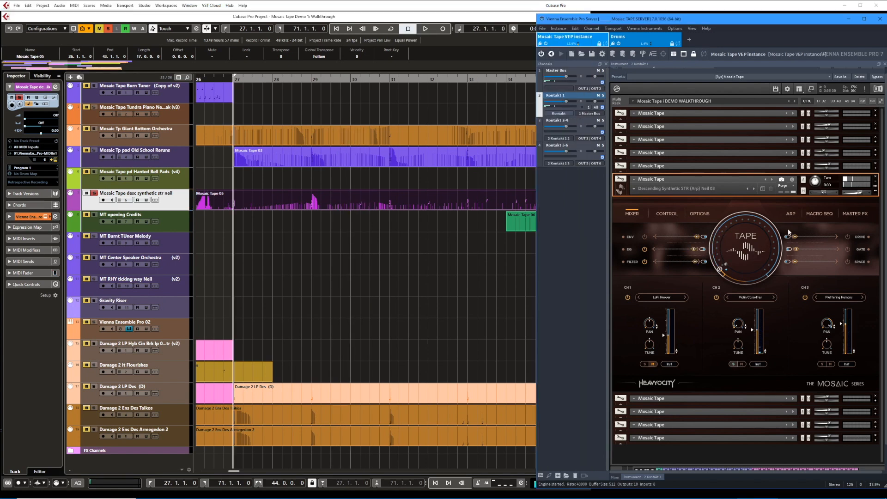
Solo channel 3, Fluttering Humans, and view the Descending Synthetic STR instrument's Arp, Mixer, Control and Macro Seq settings.
click(791, 214)
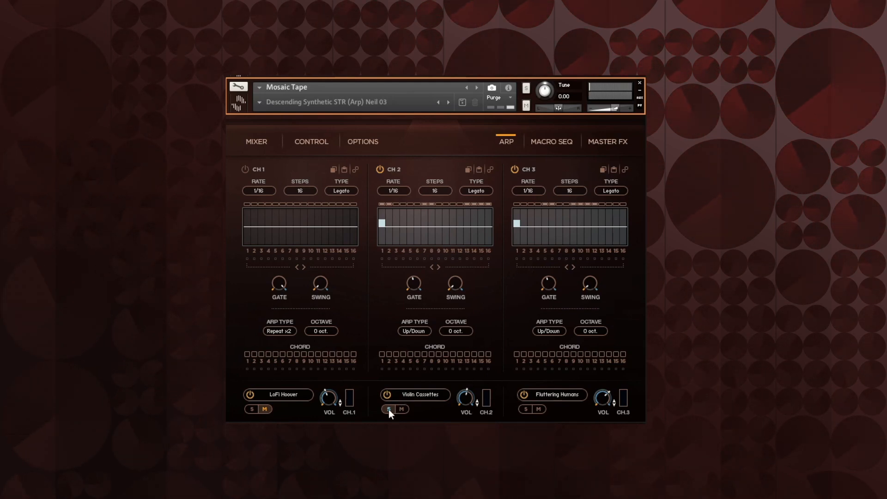
click(524, 410)
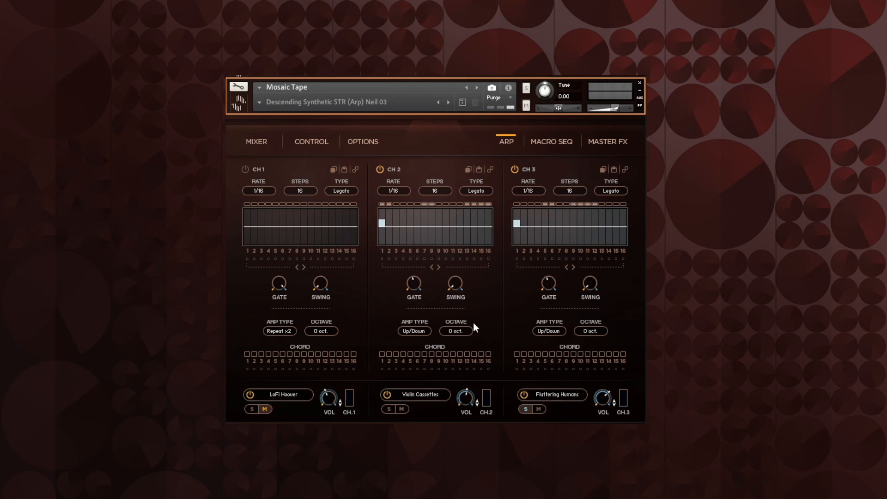
click(268, 152)
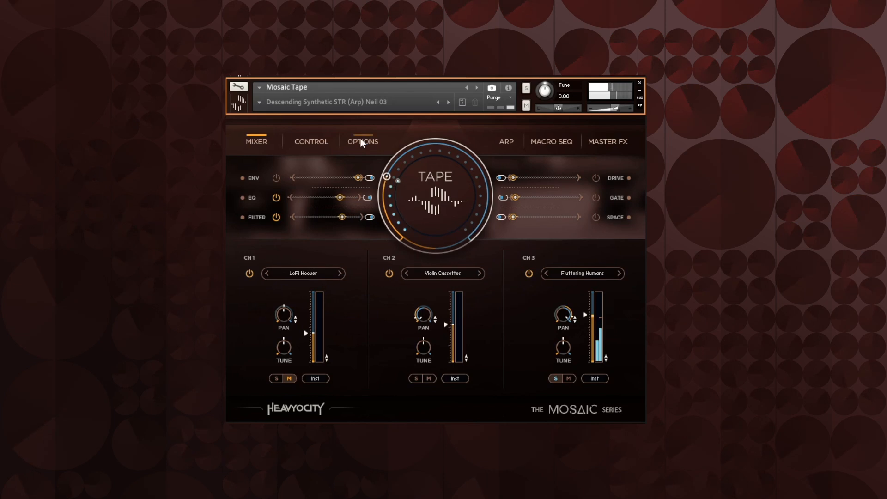
click(318, 141)
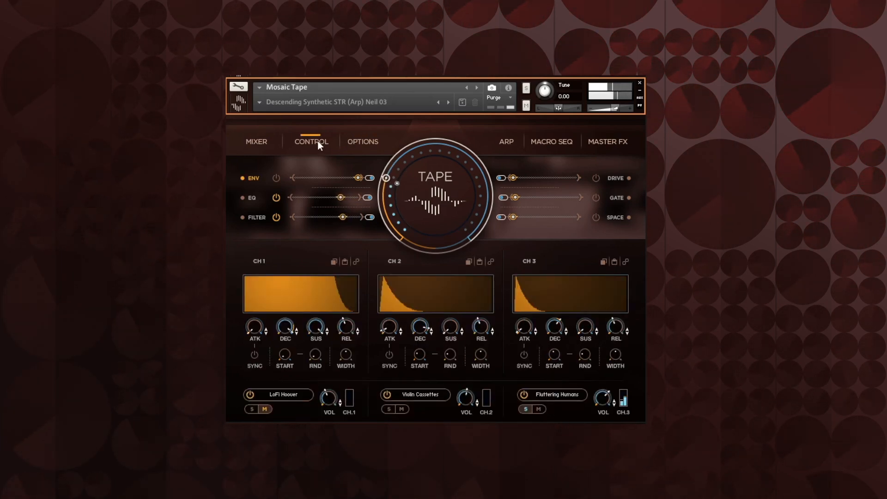
click(556, 141)
click(508, 143)
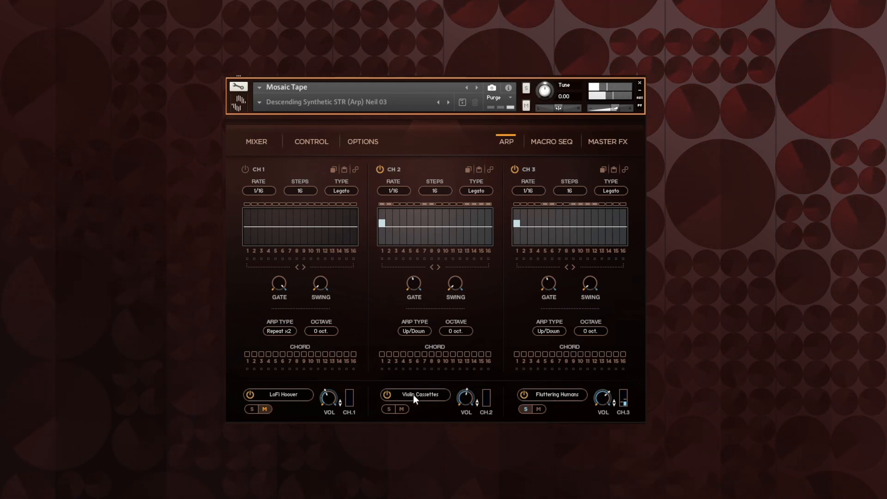
Audition Violin Cassettes and Fluttering Humans alone and together, and view their sources in the channel 2 and 3 source browsers.
click(389, 409)
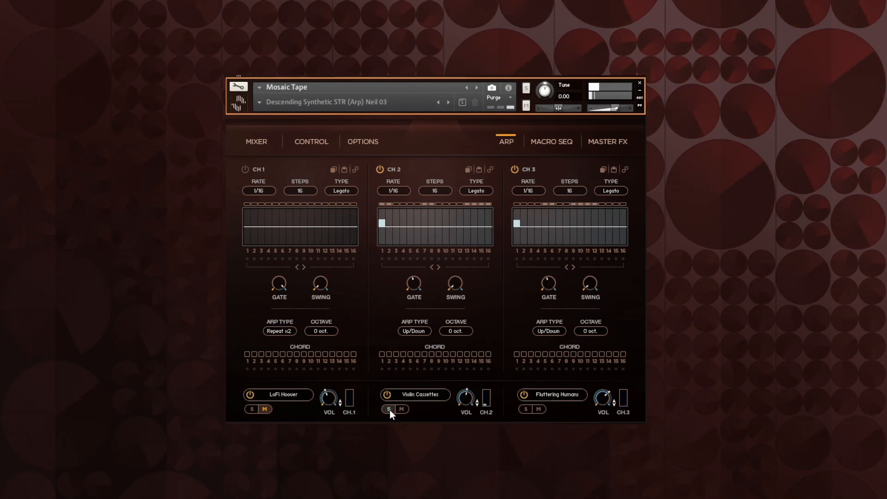
click(390, 409)
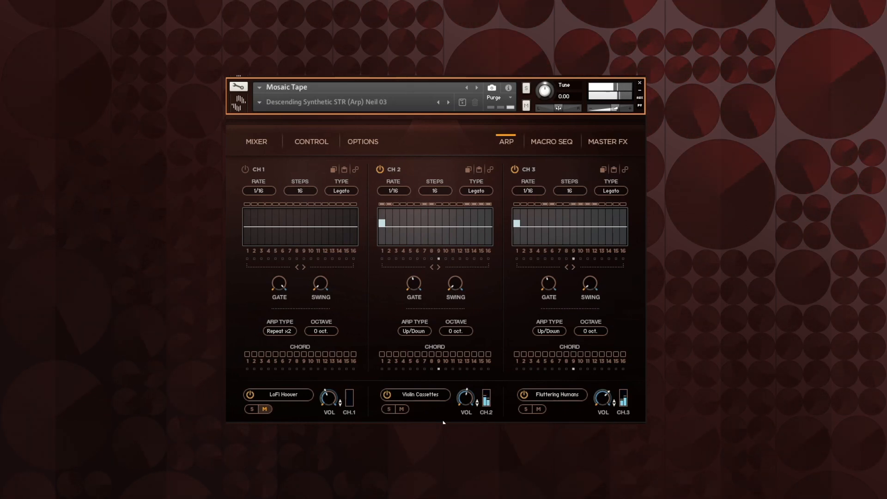
click(424, 395)
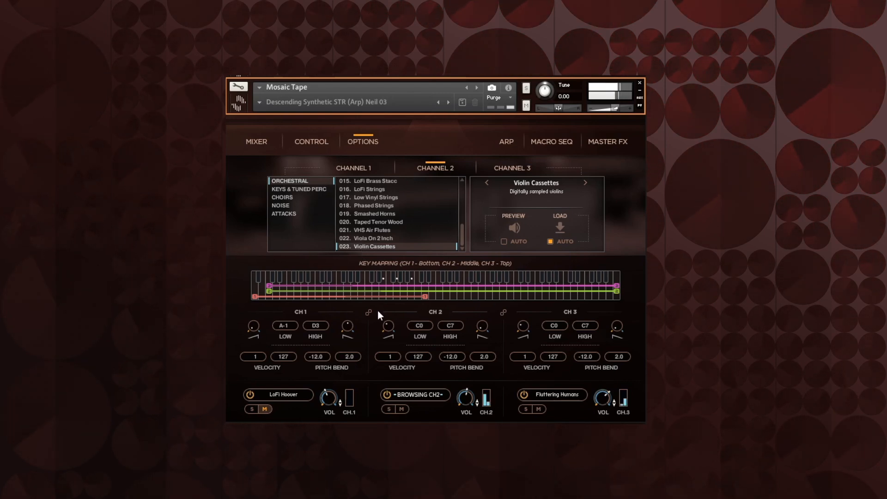
click(389, 408)
click(520, 168)
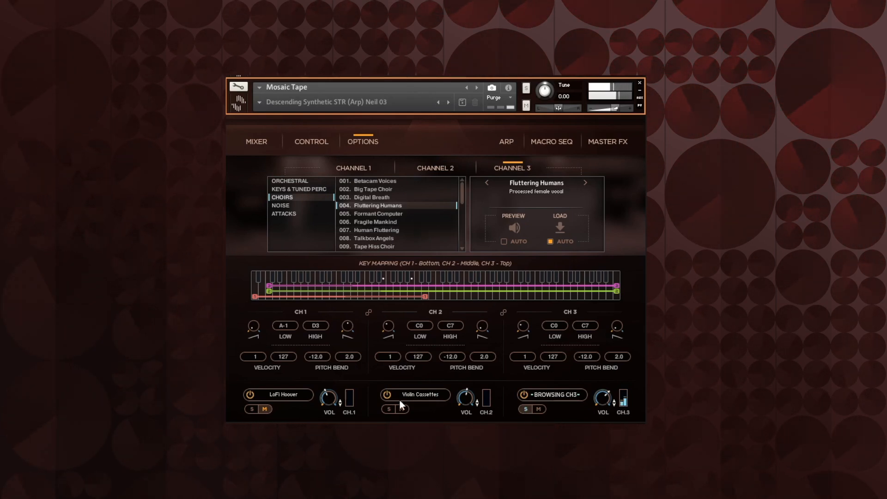
click(389, 410)
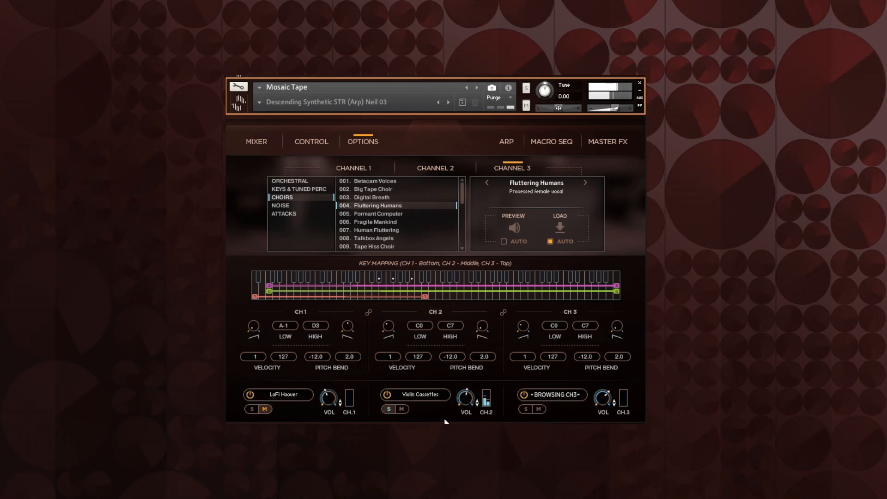
click(526, 410)
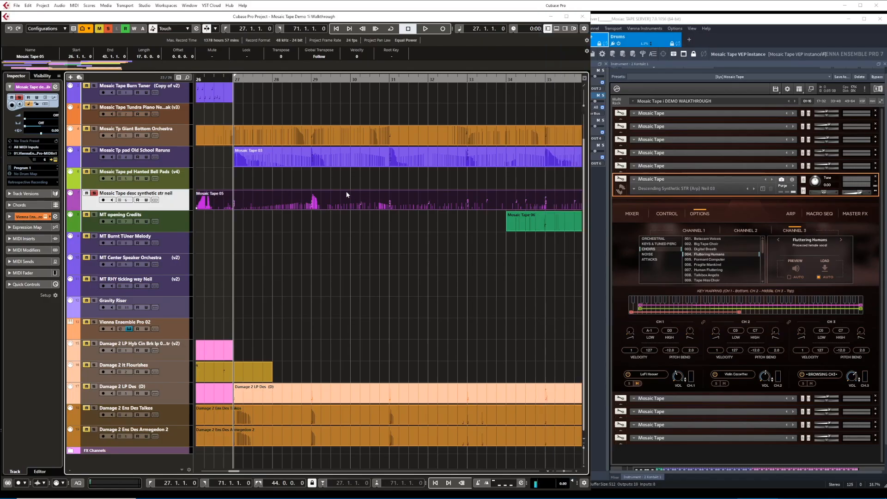
Play the desc synthetic str neil part from bar 27 with its notes in the Key Editor, and play it with all tracks unsoloed.
double_click(346, 195)
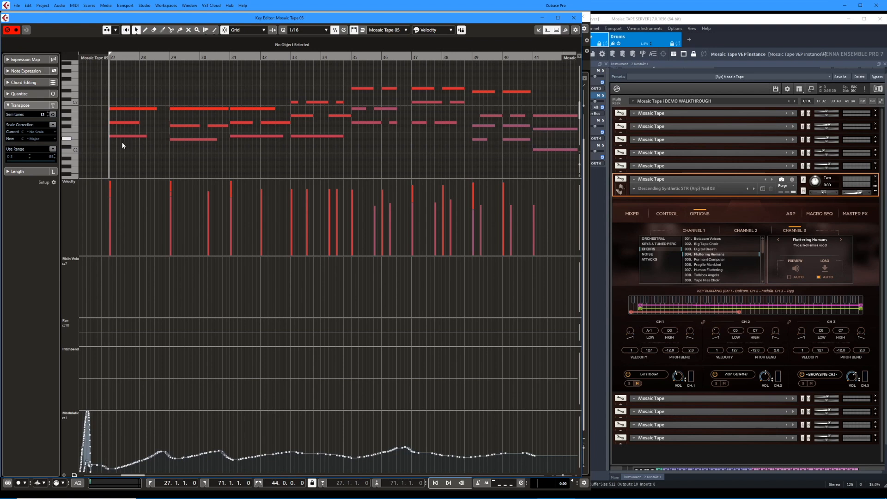
key(space)
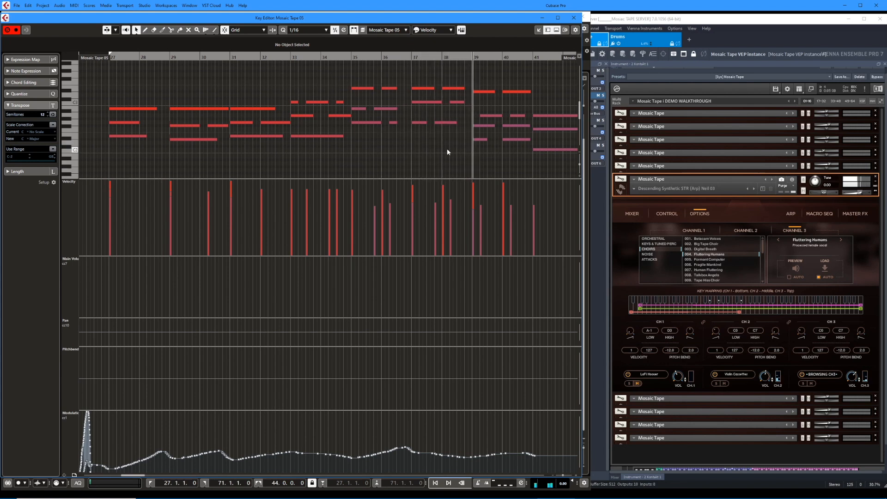
key(f)
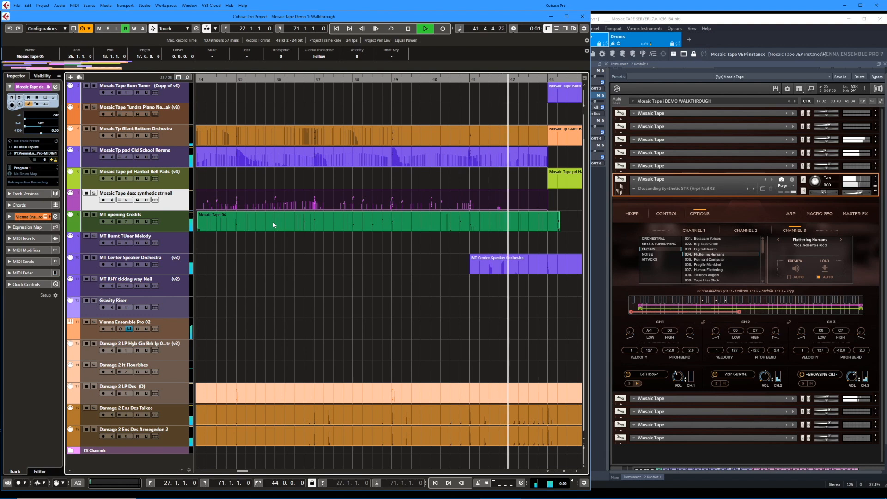
key(space)
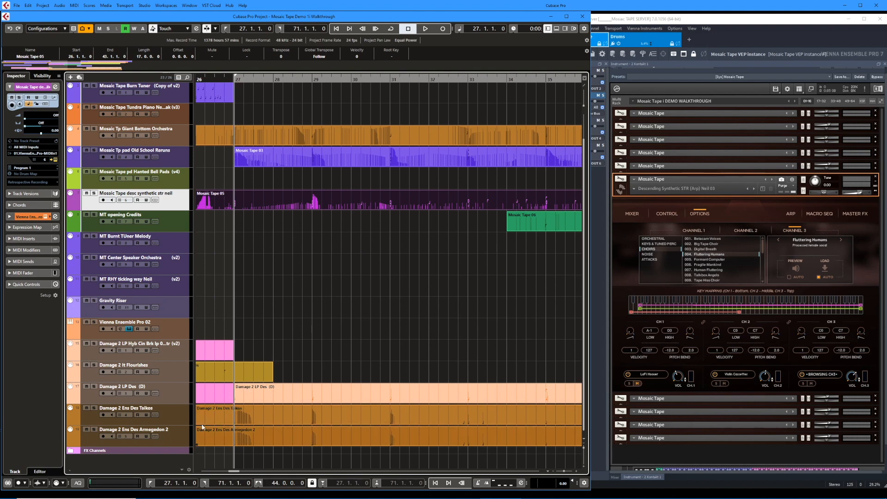
Play the soloed Damage 2 Ens Des Taikos and Damage 2 Ens Des Armegedon 2 tracks, and play the full mix from bar 27.
click(273, 394)
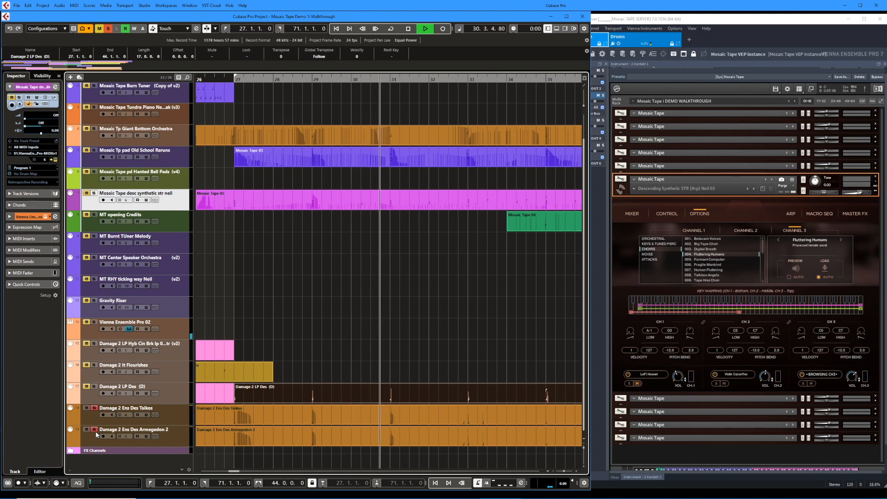
key(space)
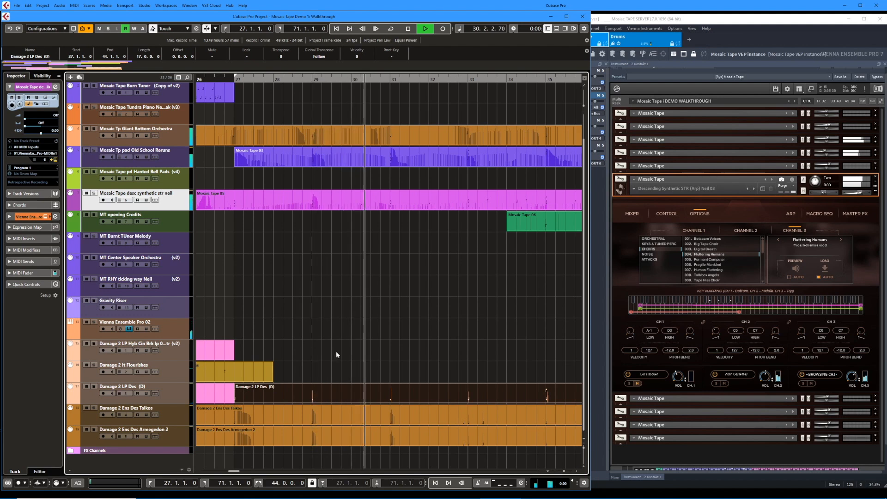
Select the MT opening Credits part and expand its Tampered Music Box instrument while the full mix plays past bar 41.
click(528, 225)
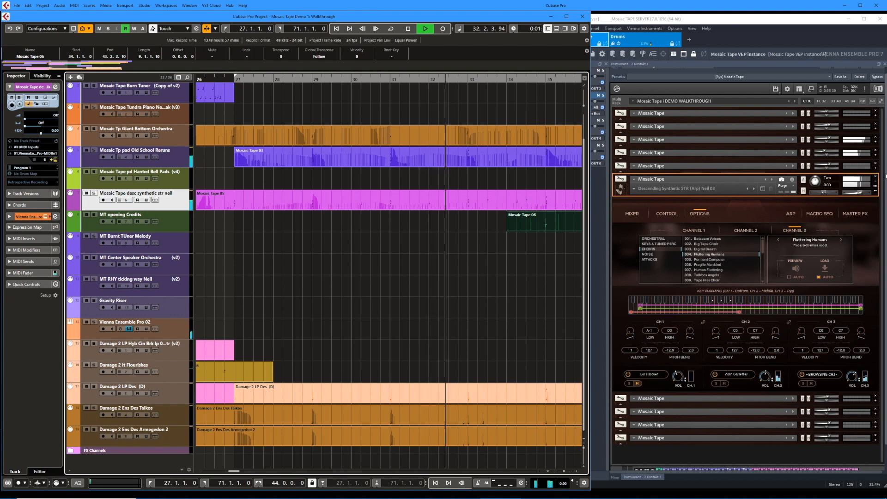
click(884, 181)
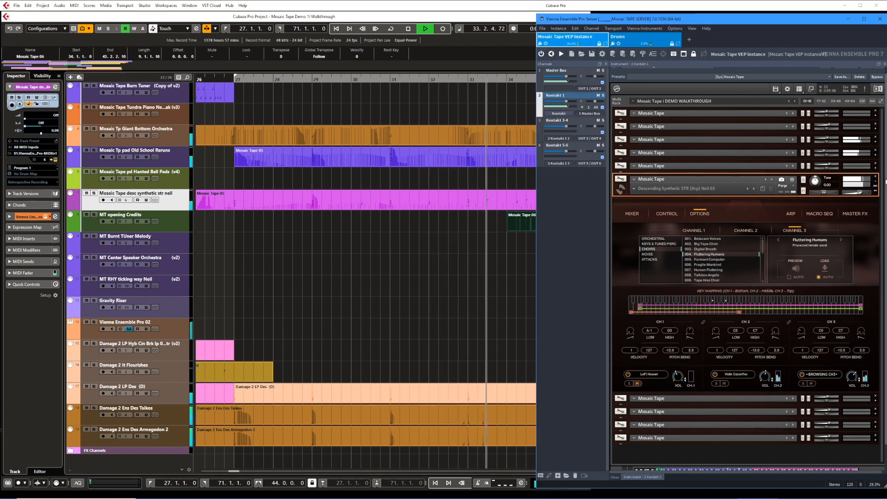
click(874, 403)
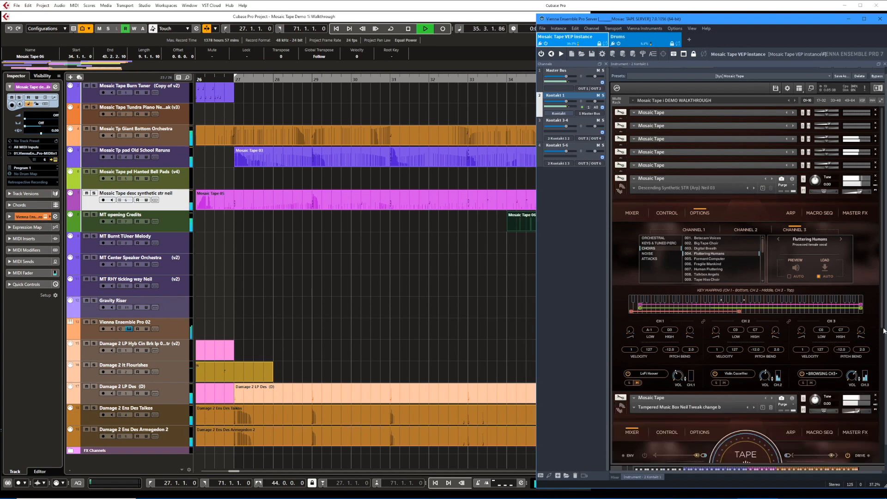
scroll(857, 400, down, 5)
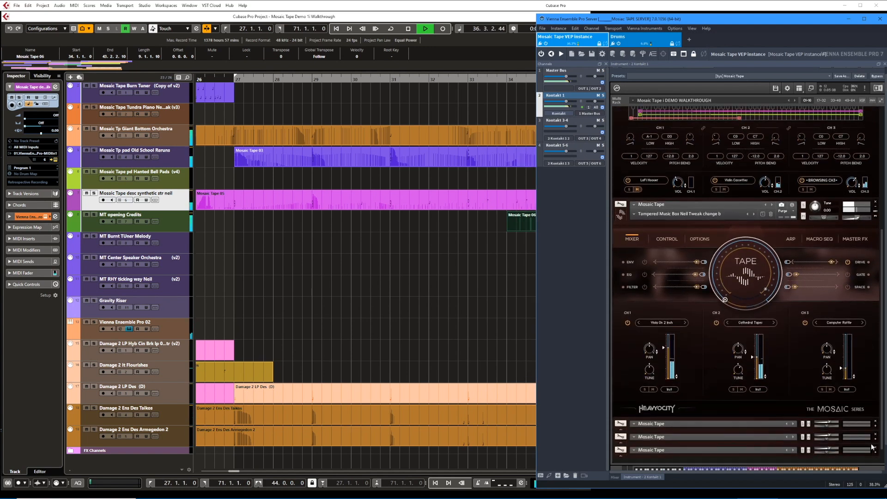
click(479, 267)
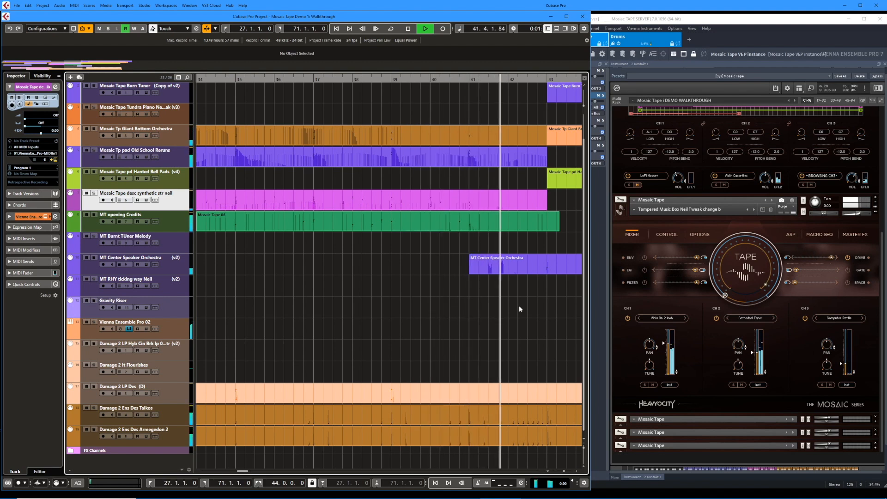
key(space)
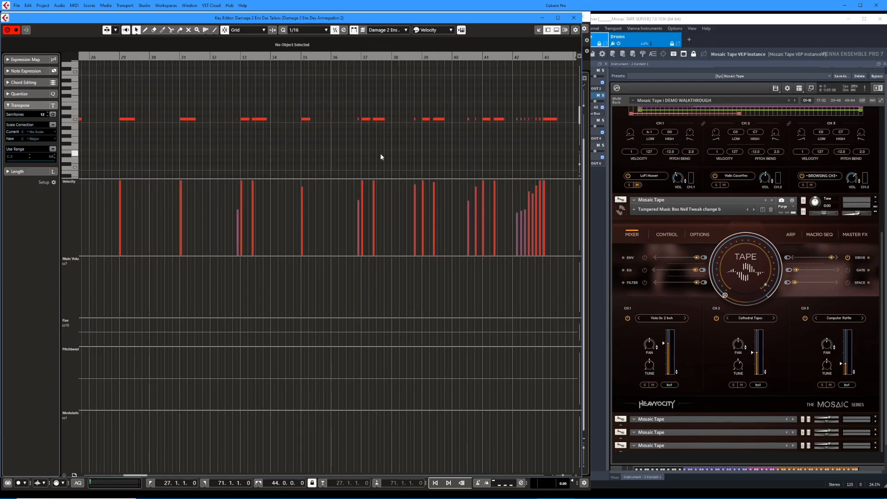
Examine the notes and velocities of the Damage 2 Ens Des Taikos and Armegedon 2 parts in the Key Editor up to bar 44.
scroll(381, 154, right, 3)
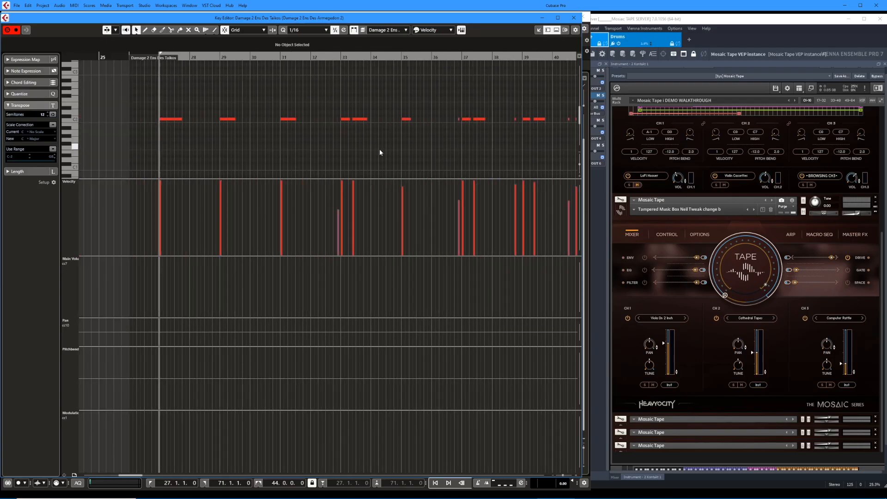
drag(308, 126, 307, 129)
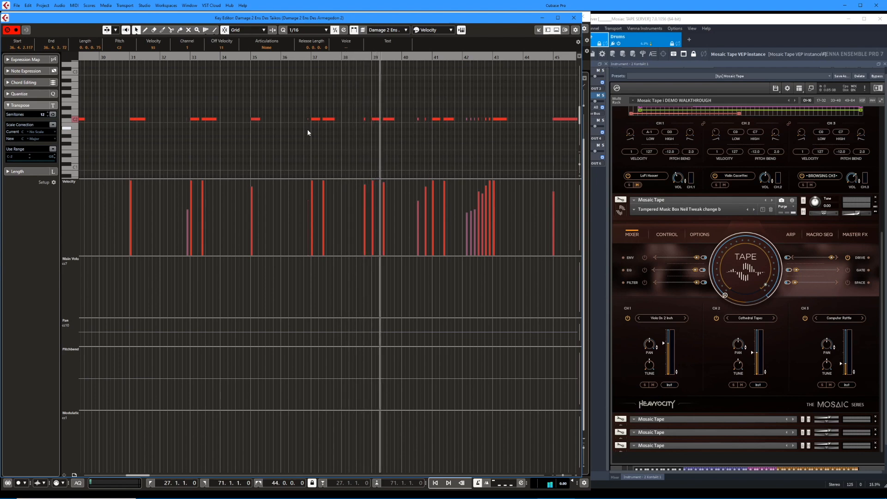
key(h)
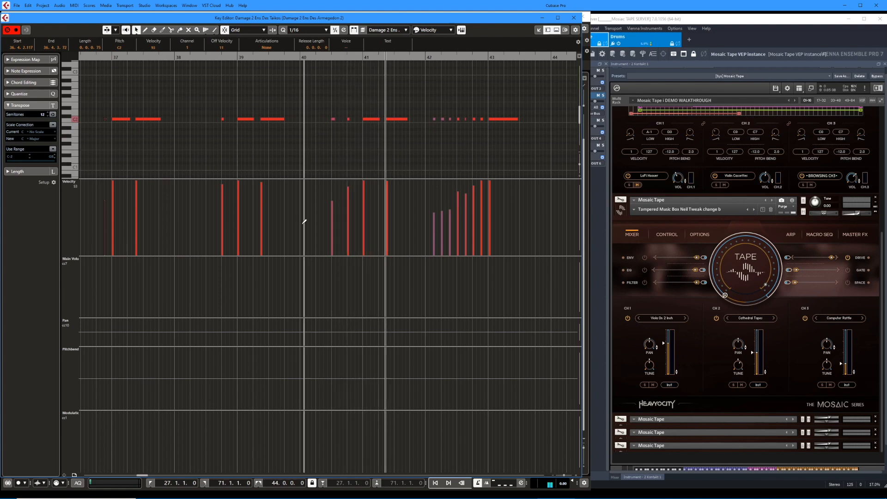
drag(297, 256, 296, 294)
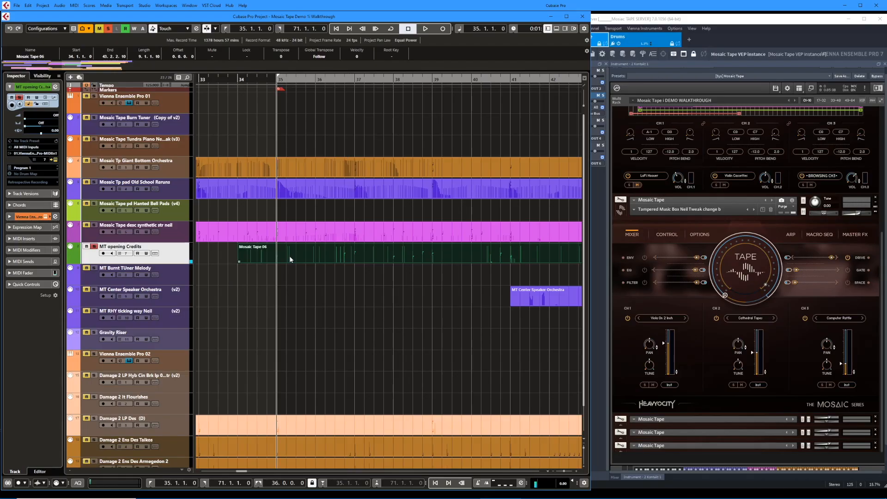
Play only the MT opening Credits track from bar 35 and stop playback.
key(space)
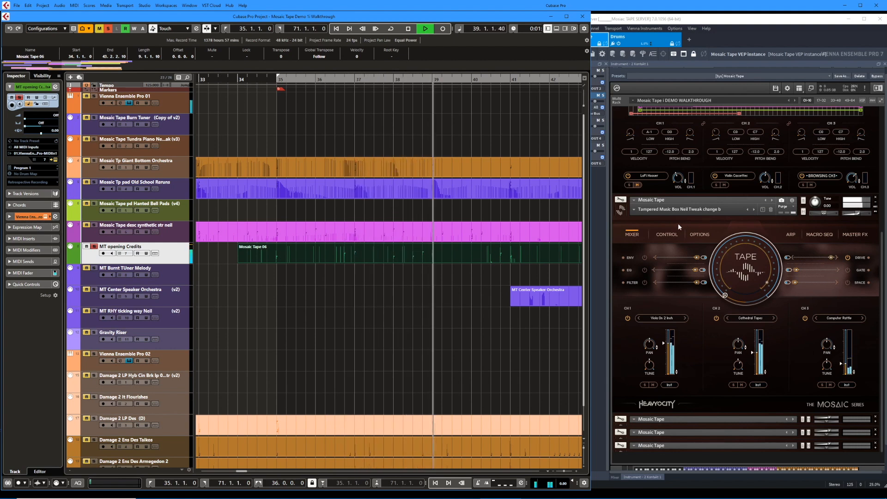
key(space)
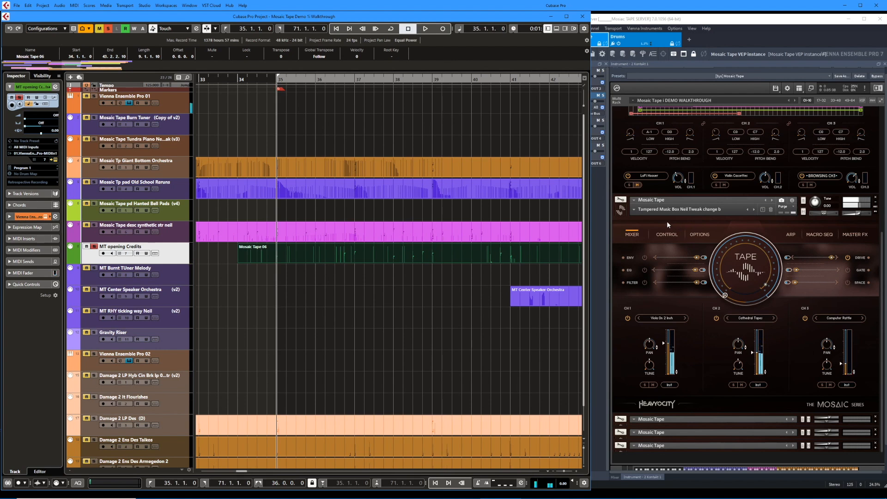
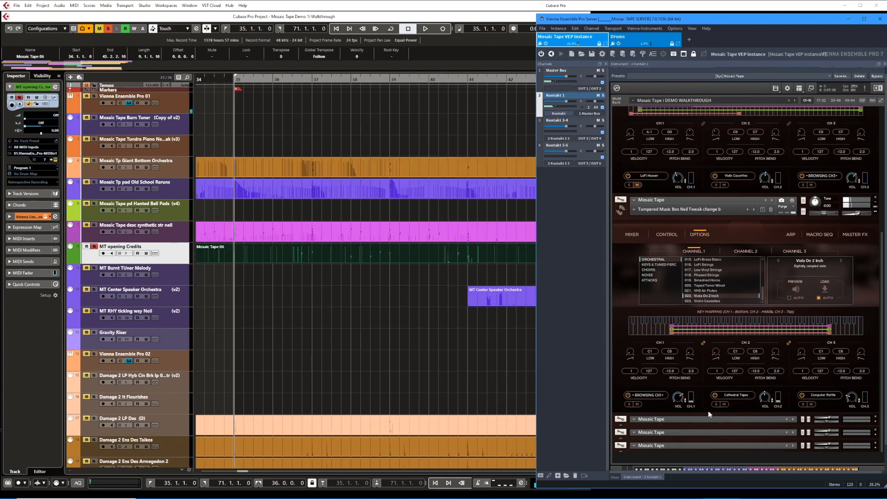
Play the MT opening Credits track from bar 35 and show channel 2's Cathedral Tapes source in the Tampered Music Box instrument.
key(space)
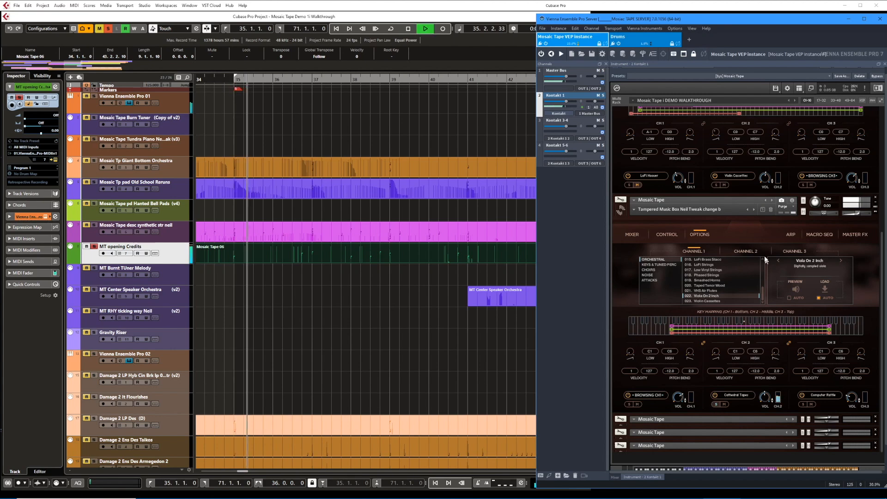
click(744, 250)
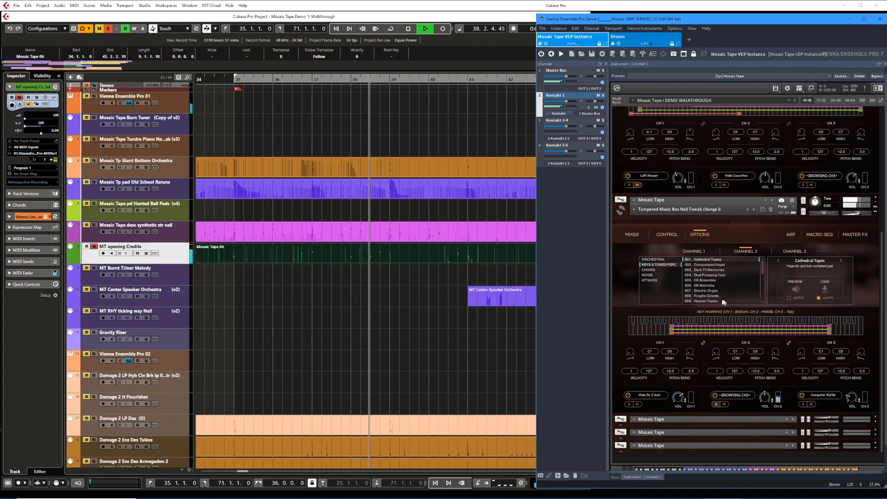
key(space)
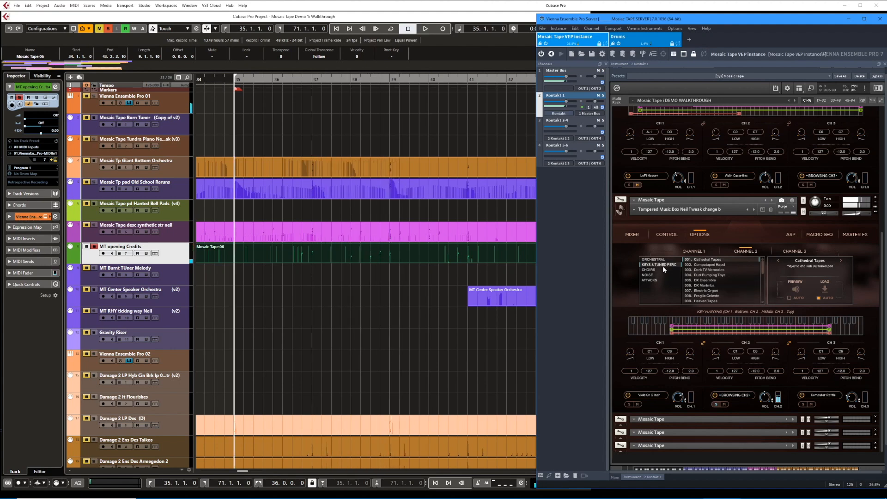
scroll(653, 266, down, 1)
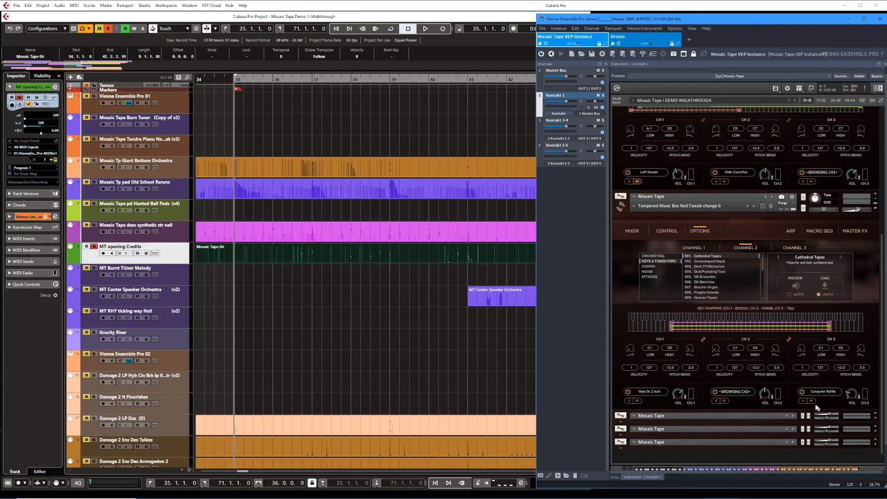
Audition the Tampered Music Box with channel 3 muted, and play channel 3's Computer Rattle soloed with its source shown.
key(space)
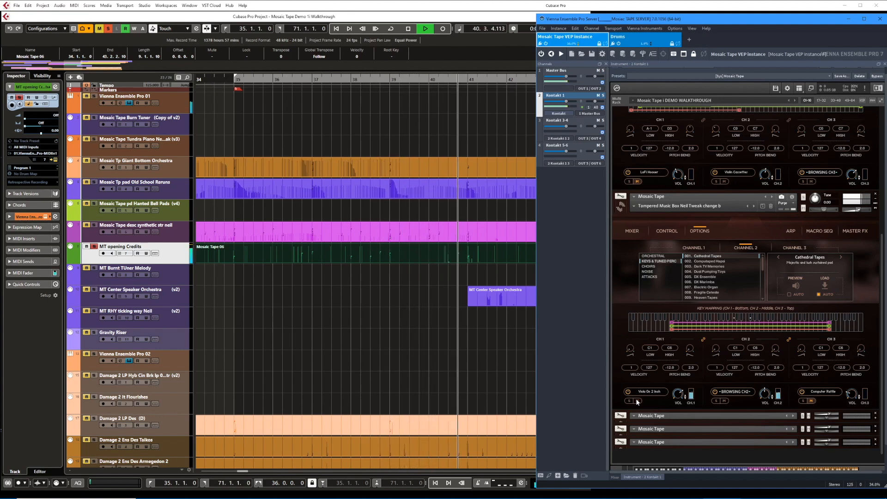
key(space)
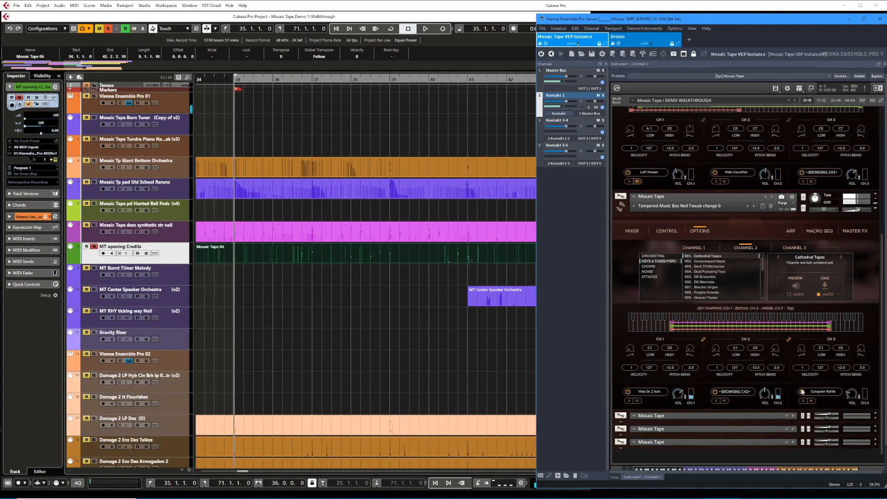
key(space)
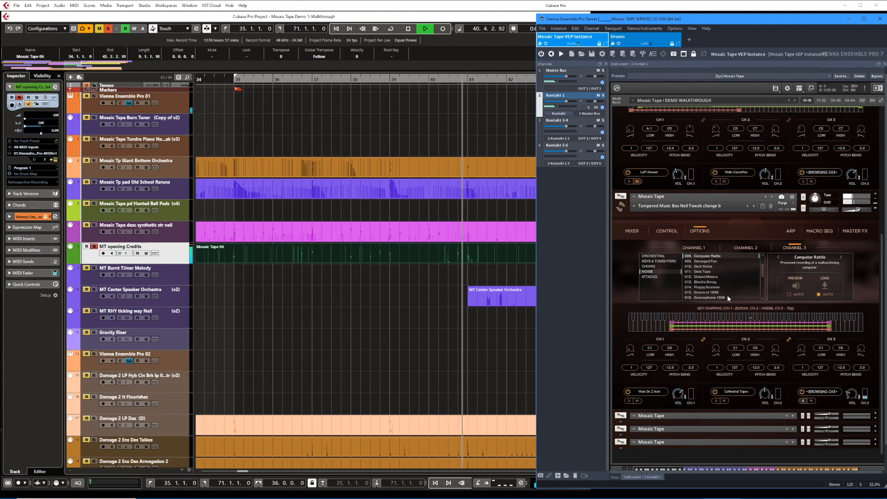
key(space)
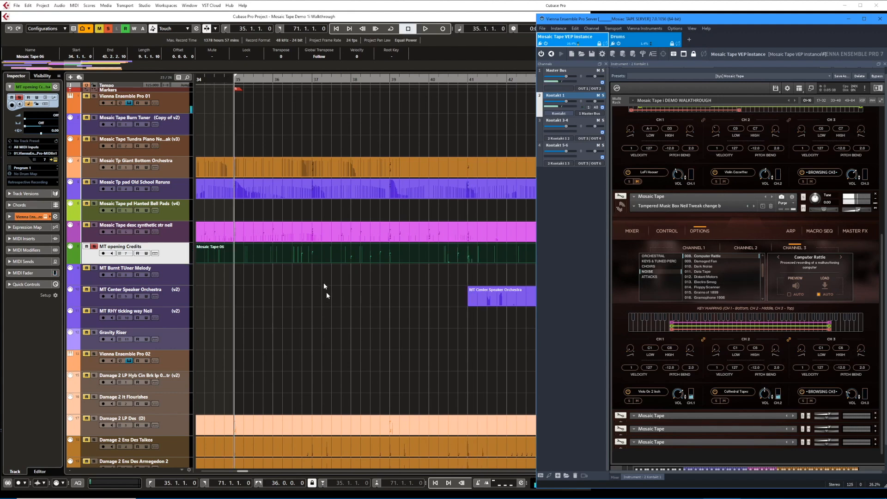
Adjust channel 3's Computer Rattle volume up and down while MT opening Credits plays, and stop playback.
key(space)
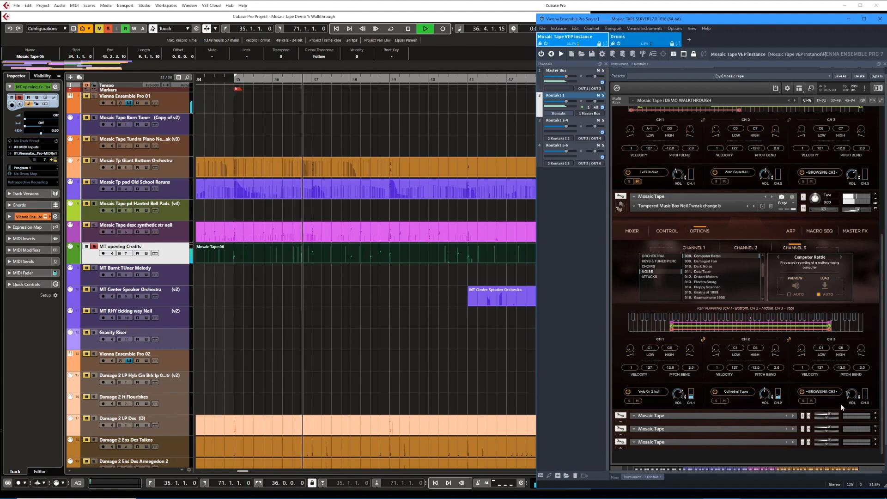
mouse_move(852, 398)
mouse_down()
mouse_move(860, 381)
mouse_move(858, 395)
mouse_up()
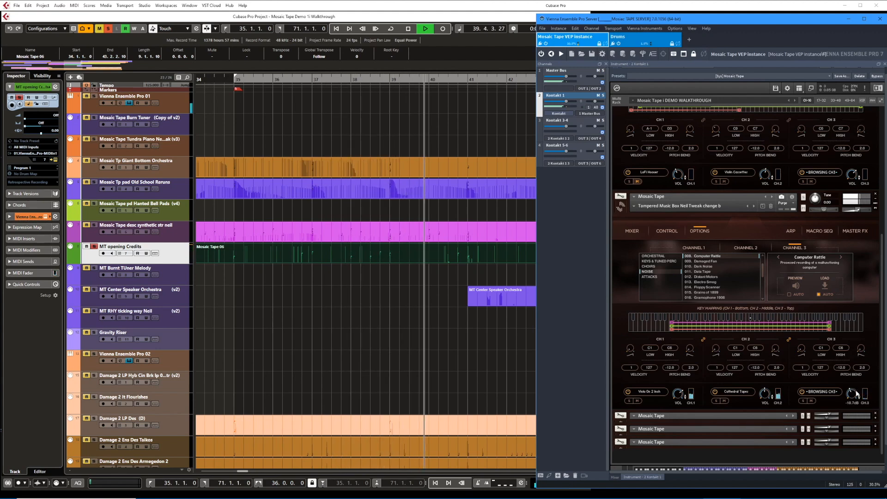
drag(857, 393, 857, 395)
key(space)
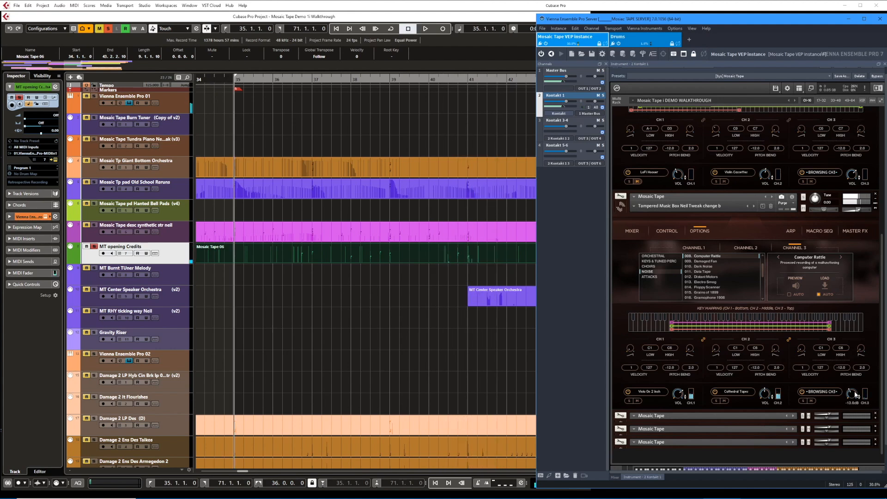
click(632, 231)
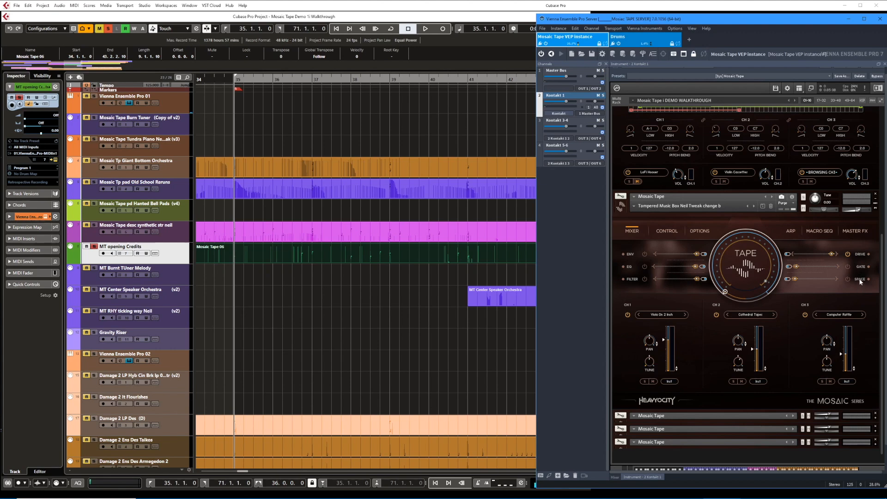
click(859, 280)
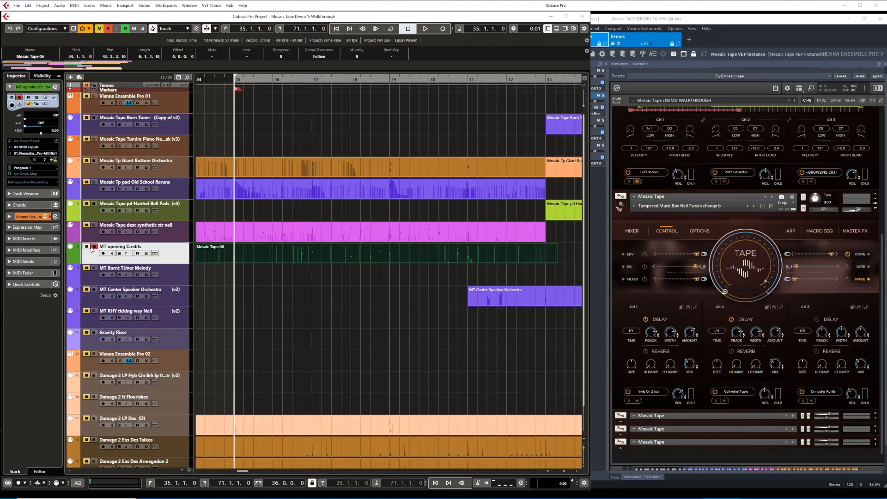
Play the full mix from bar 35 past bar 43 with the MT opening Credits track no longer soloed.
click(289, 223)
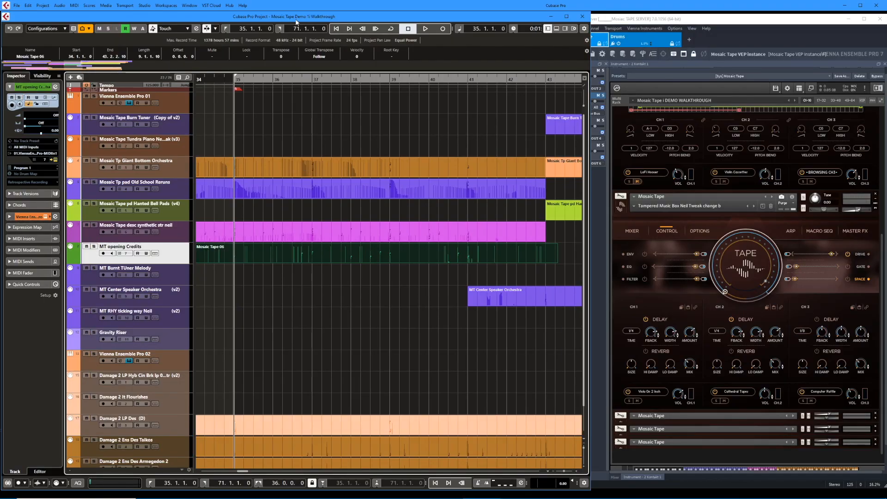
key(space)
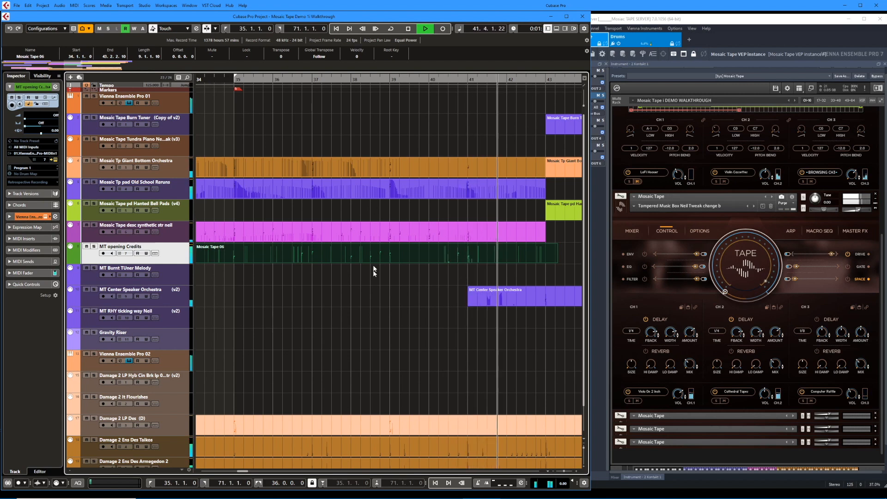
scroll(374, 278, right, 2)
scroll(374, 278, right, 3)
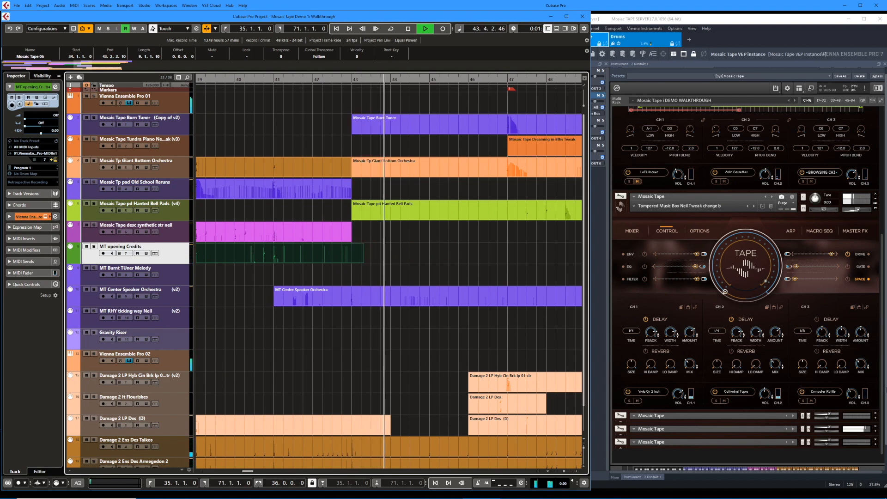
Expand the Center Speaker Orchestra instrument while the full mix plays on past bar 51, and stop playback.
click(875, 431)
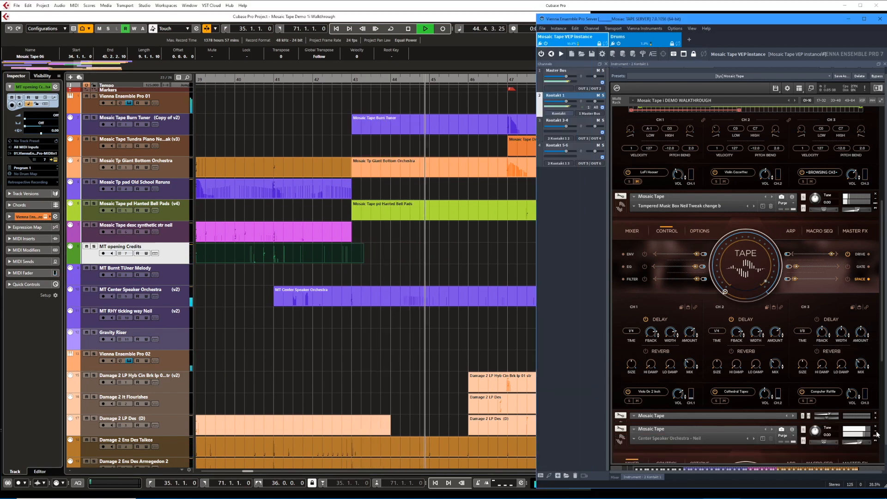
drag(882, 353, 880, 455)
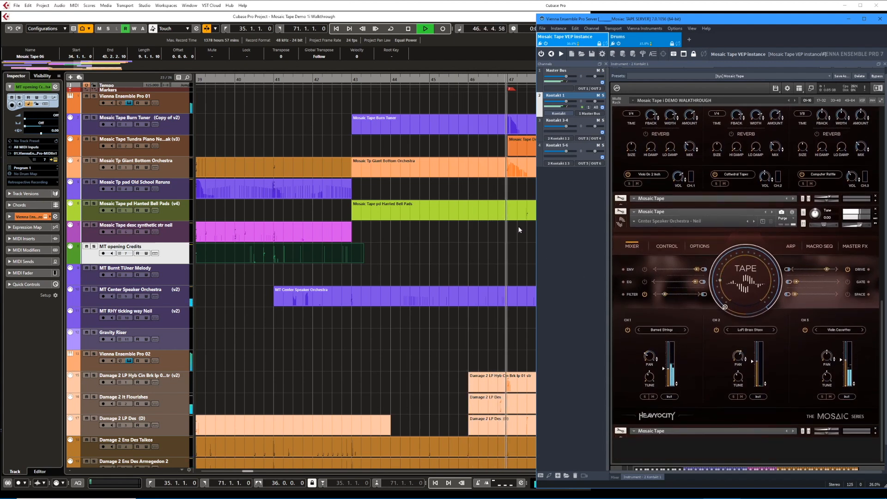
click(461, 240)
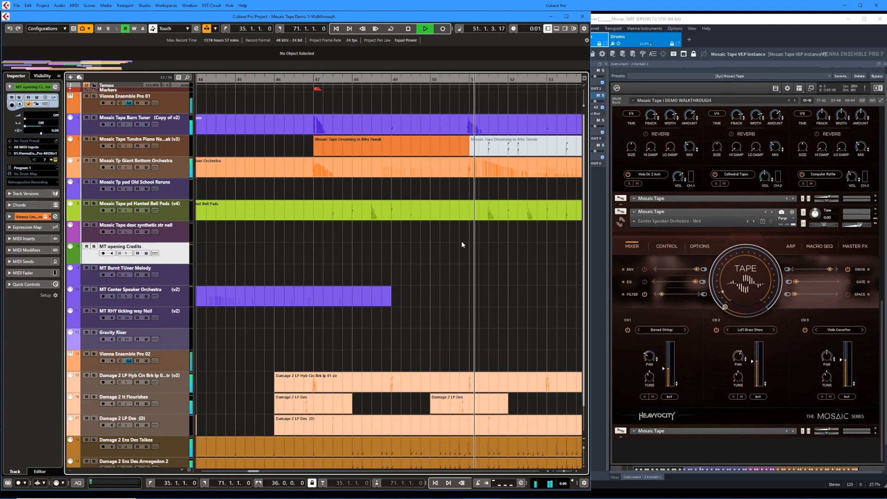
key(space)
Examine the MT Center Speaker Orchestra part in the Key Editor with an enlarged note area, and play it from bar 43.
scroll(456, 248, left, 2)
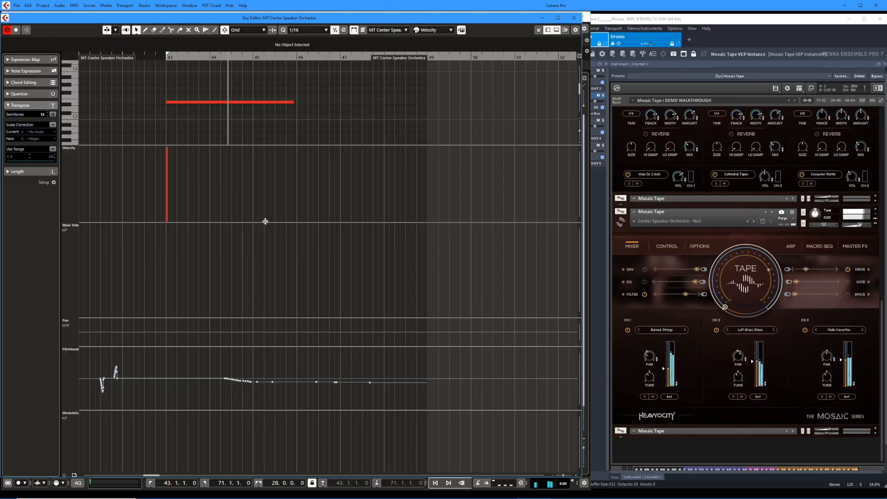
drag(264, 223, 256, 291)
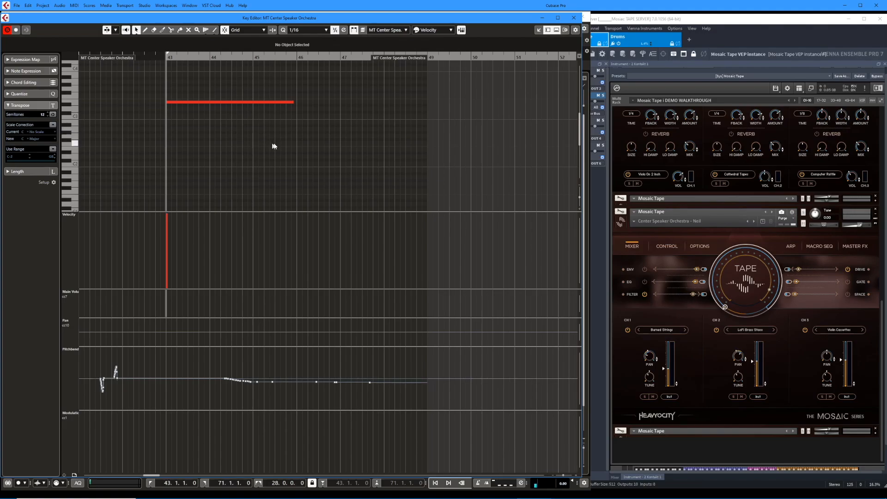
key(space)
Audition the Center Speaker Orchestra's LoFi Brass Stacc and Violin Cassettes channels soloed, and all three channels together in its mixer.
click(746, 330)
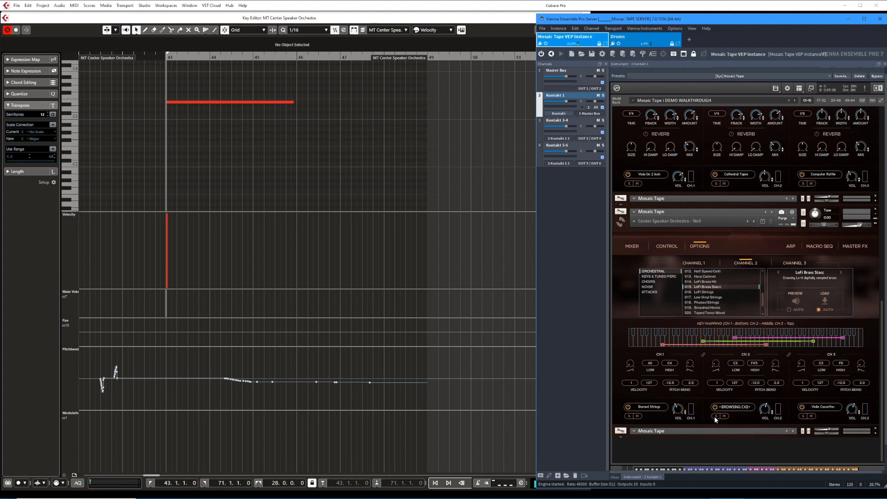
key(space)
click(715, 417)
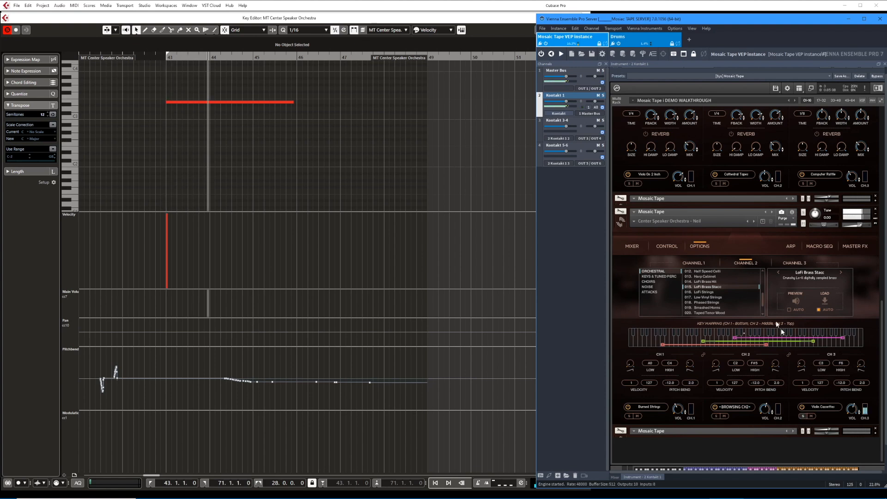
click(782, 263)
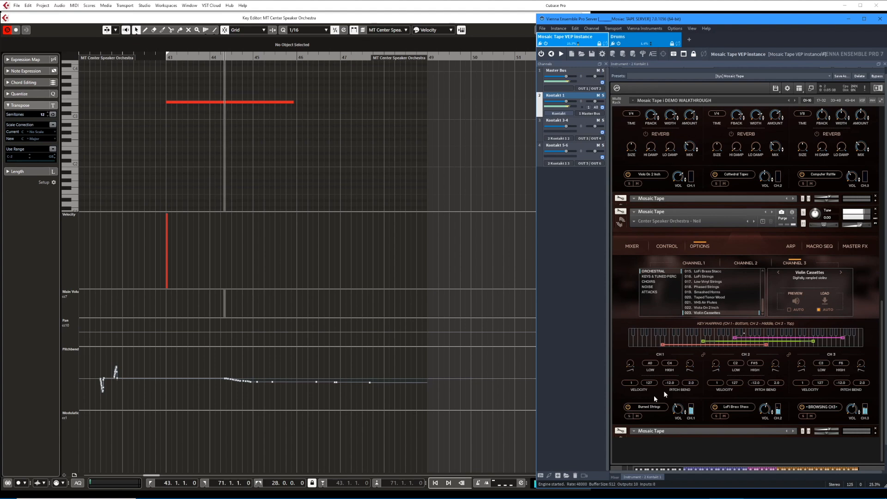
click(632, 246)
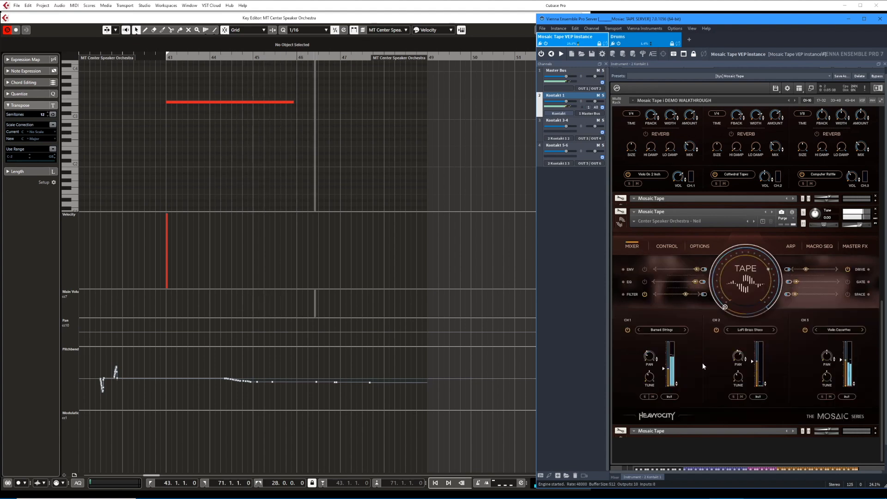
key(space)
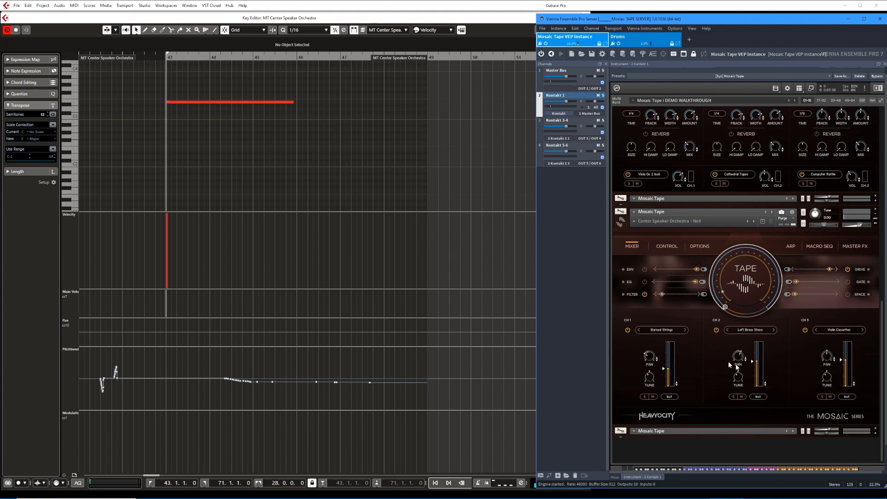
Show the Center Speaker Orchestra's Drive saturation and distortion settings and its macro sequencer.
click(861, 271)
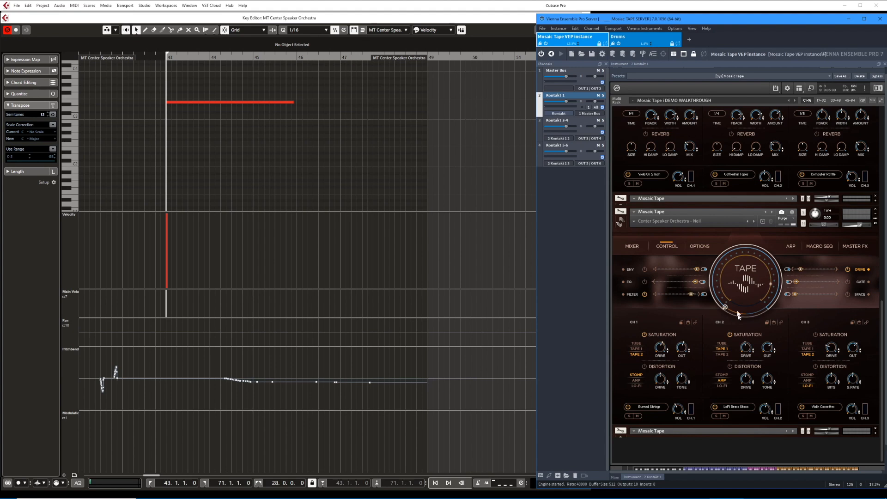
click(818, 248)
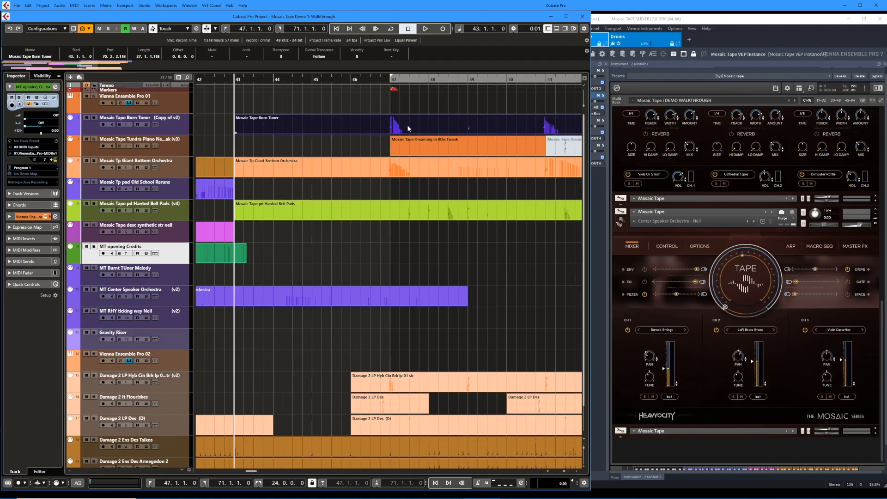
Play the full mix from the left locator at bar 47 past bar 52.
key(KP_1)
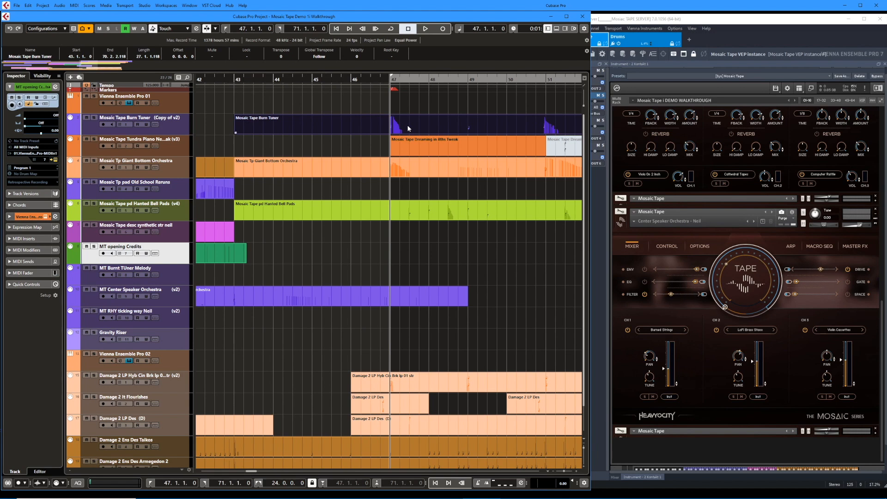
key(space)
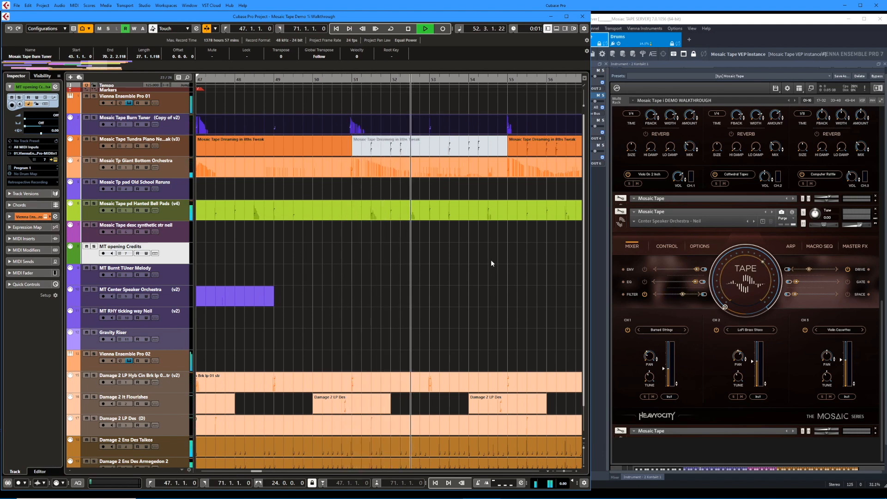
Switch to the Vienna Ensemble Pro server, collapse all Mosaic Tape instruments, and expand Burnt Tuner Neil Tweak and Tundra Piano Neil Tweak.
click(882, 202)
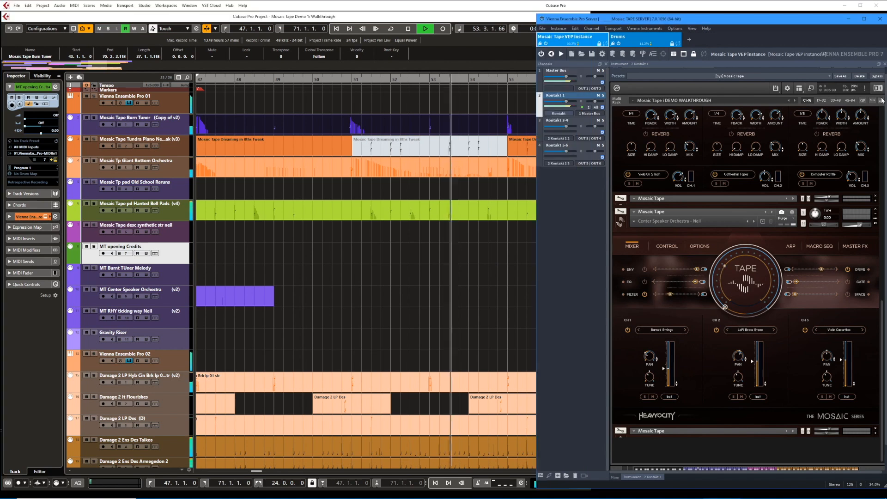
click(881, 100)
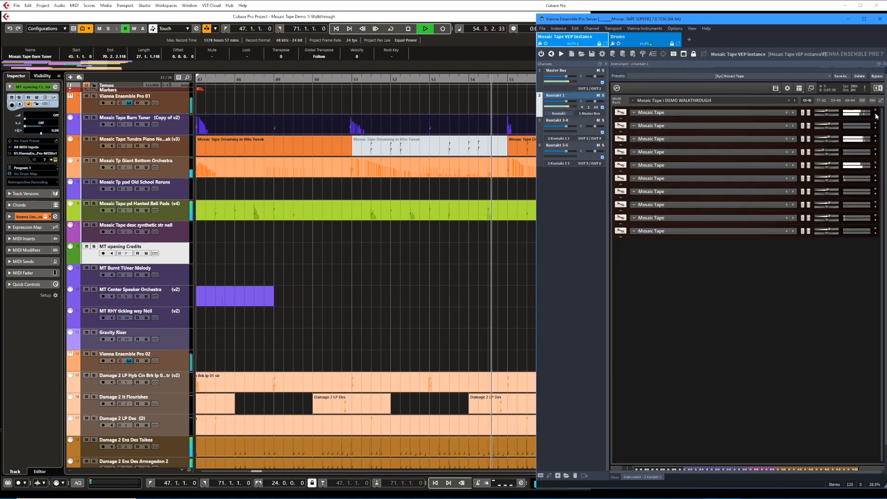
click(875, 114)
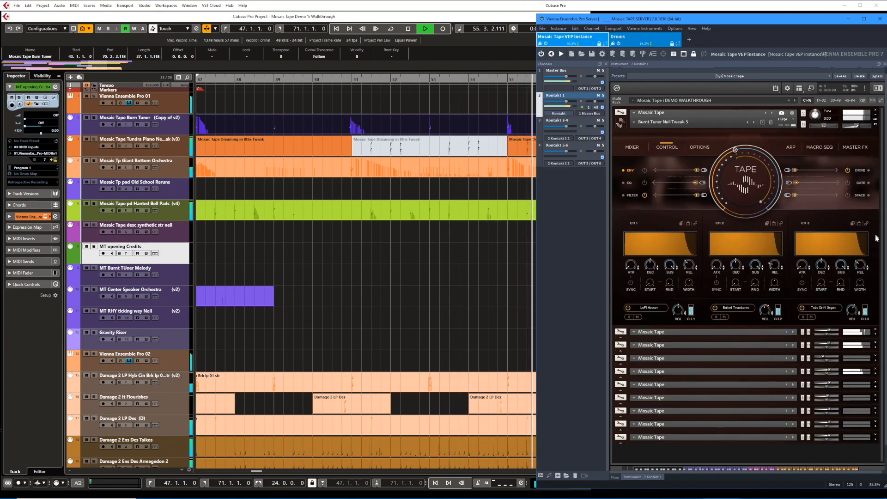
click(875, 336)
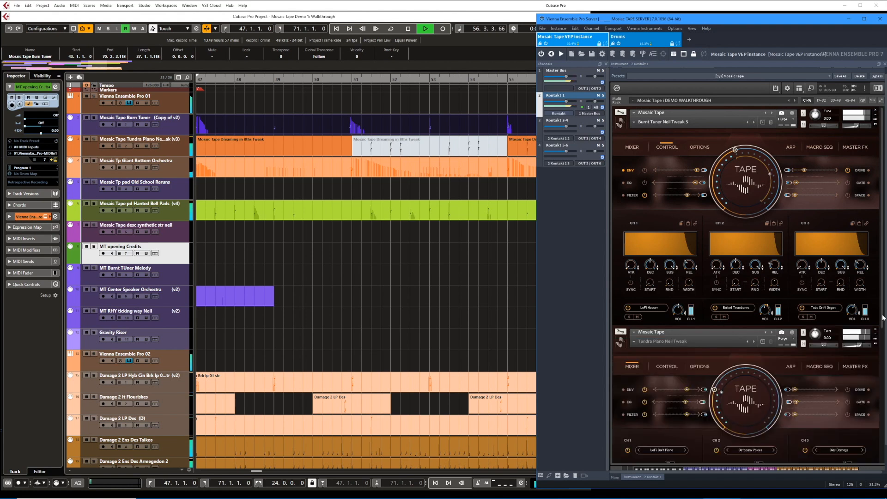
Expand the Giant Bottom Orchestra and Haunting Bell Pads instruments in the rack, and return to the Cubase project.
scroll(883, 318, down, 8)
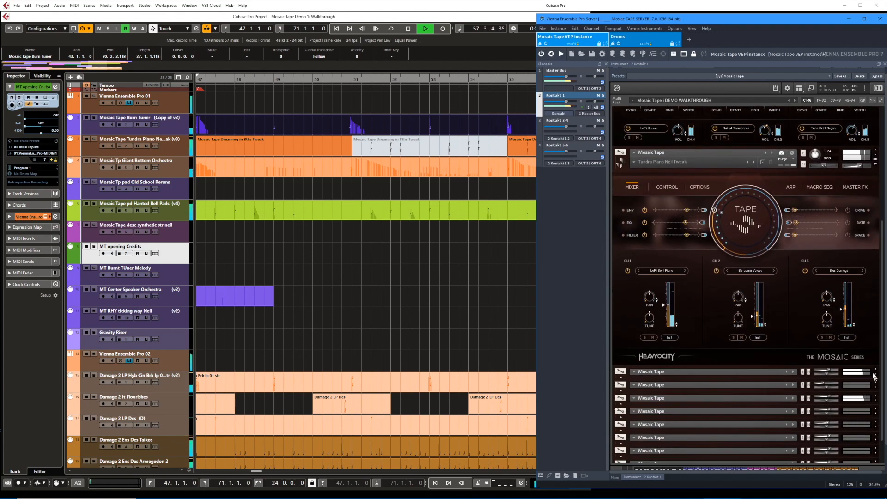
click(875, 375)
scroll(882, 350, down, 5)
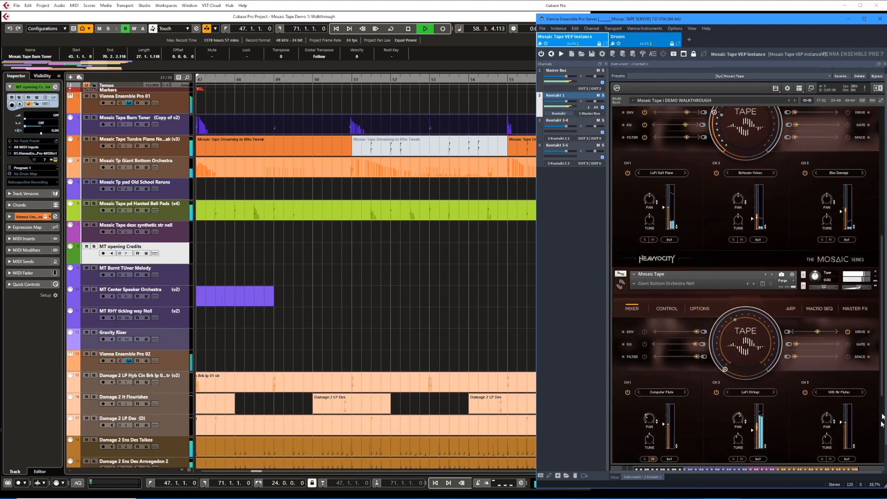
click(876, 382)
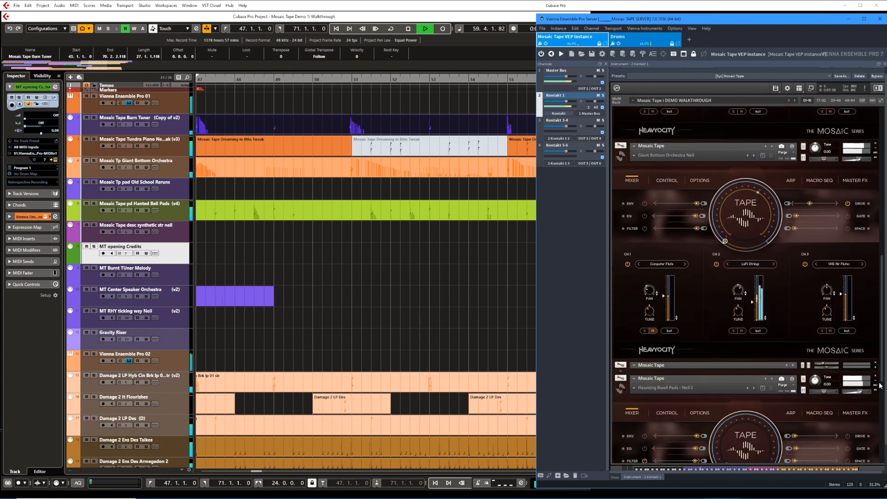
drag(883, 377, 885, 223)
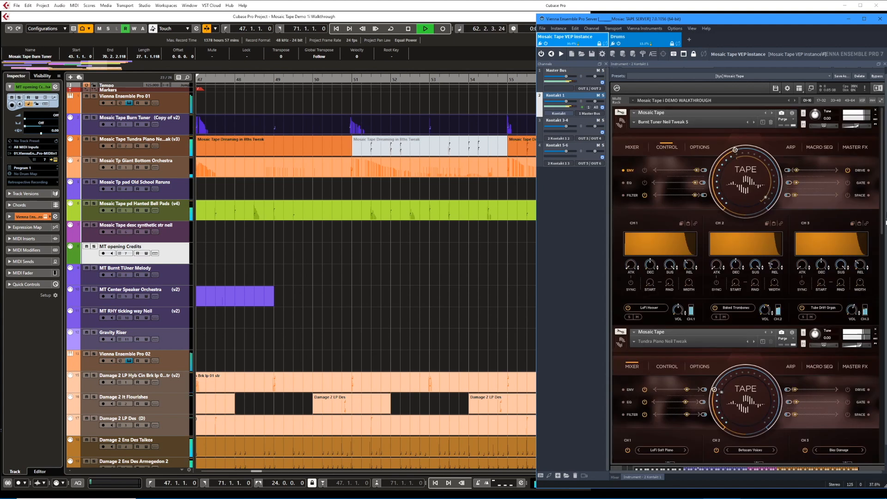
click(449, 280)
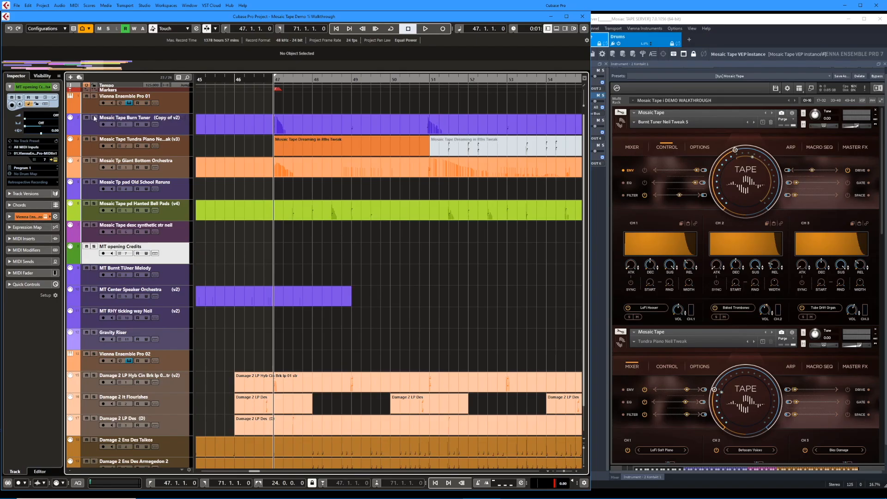
Play the soloed Mosaic Tape Burn Tuner track from bar 47 and examine its part in the Key Editor.
click(94, 118)
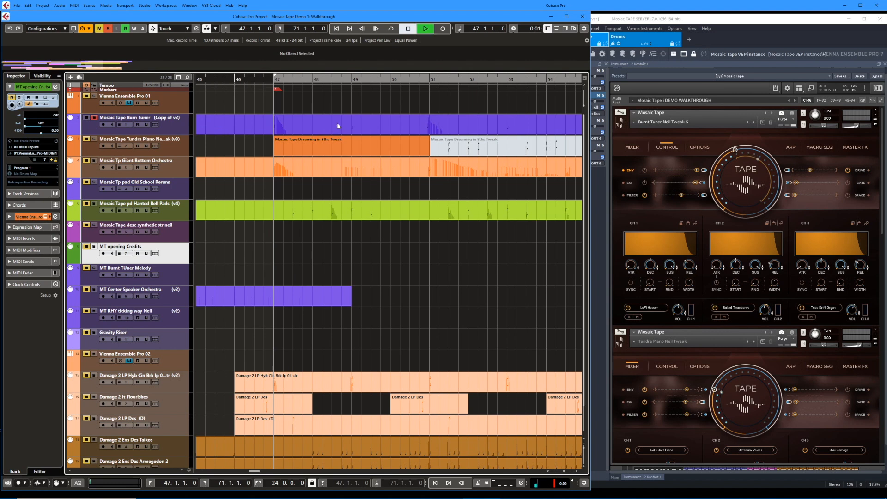
key(space)
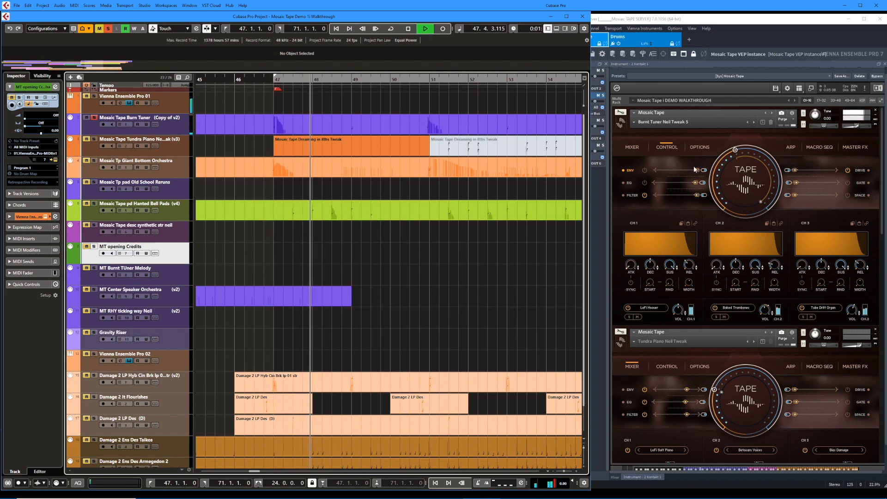
double_click(396, 125)
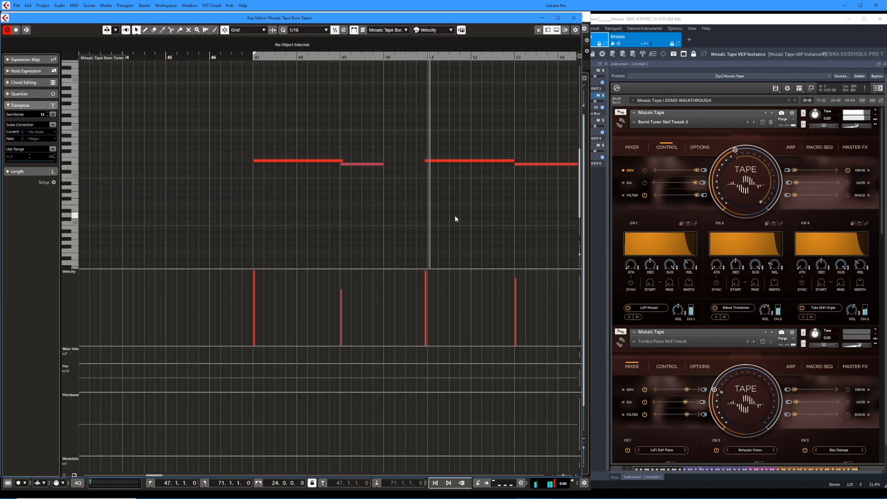
key(f)
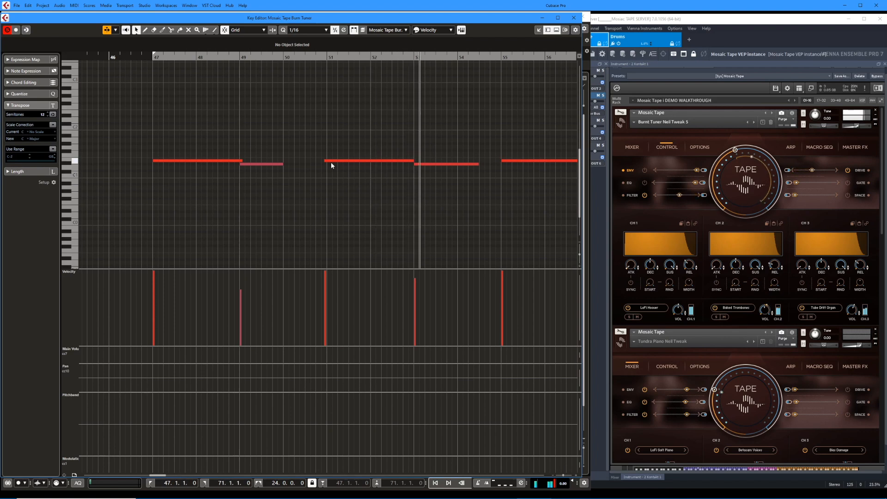
key(space)
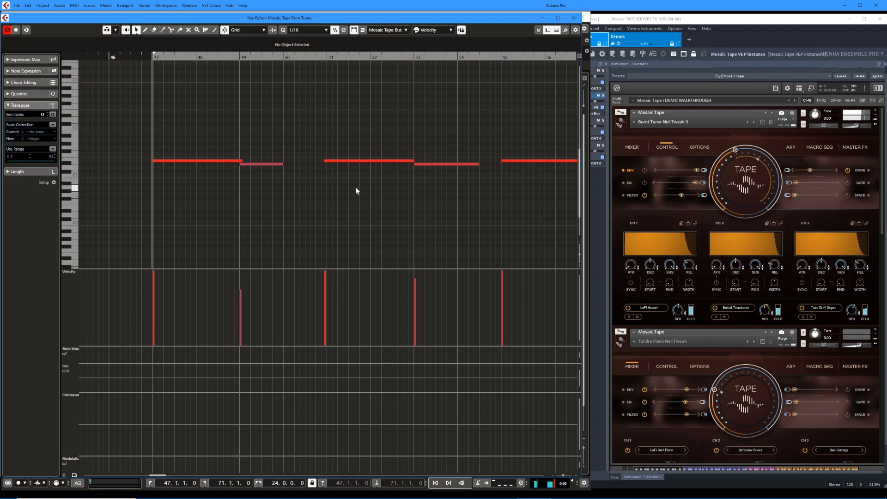
Trim the start of the Burn Tuner note near bar 51 to 51.1.1.0.
click(325, 161)
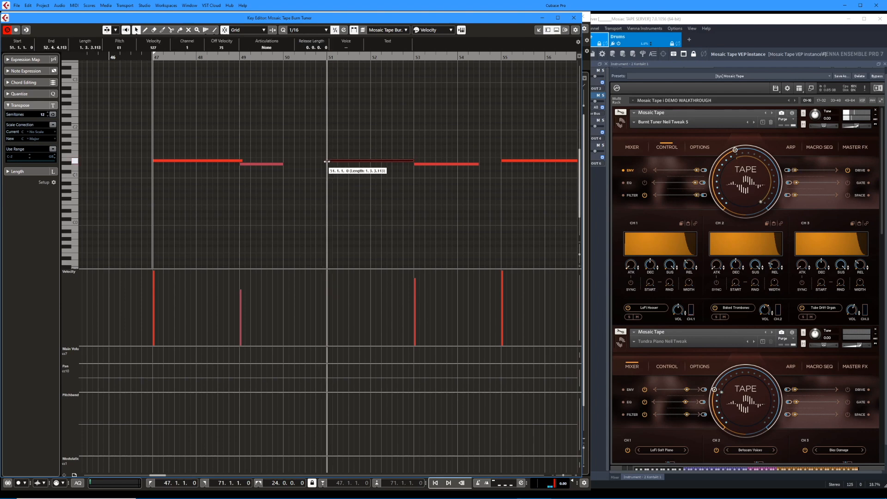
scroll(378, 198, up, 2)
scroll(445, 199, down, 2)
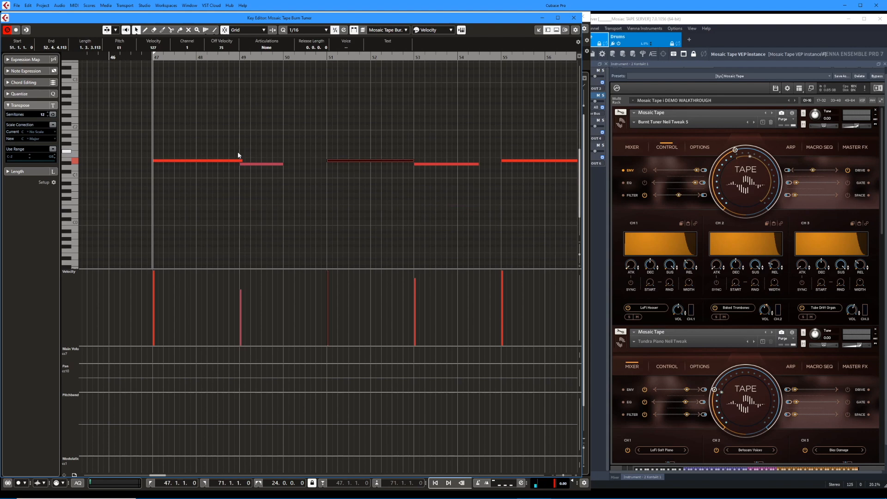
Play the Burn Tuner part from bar 47 and its pitch-bent last note near bar 63, and close the Key Editor.
key(space)
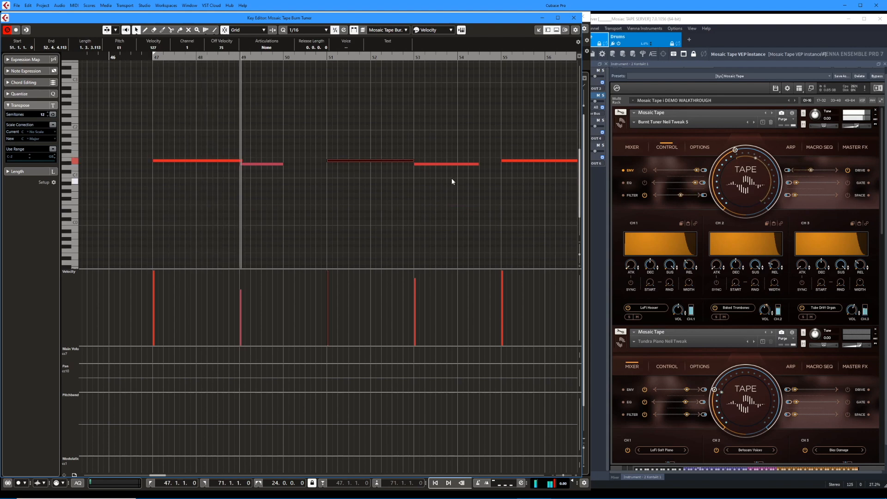
scroll(460, 191, right, 2)
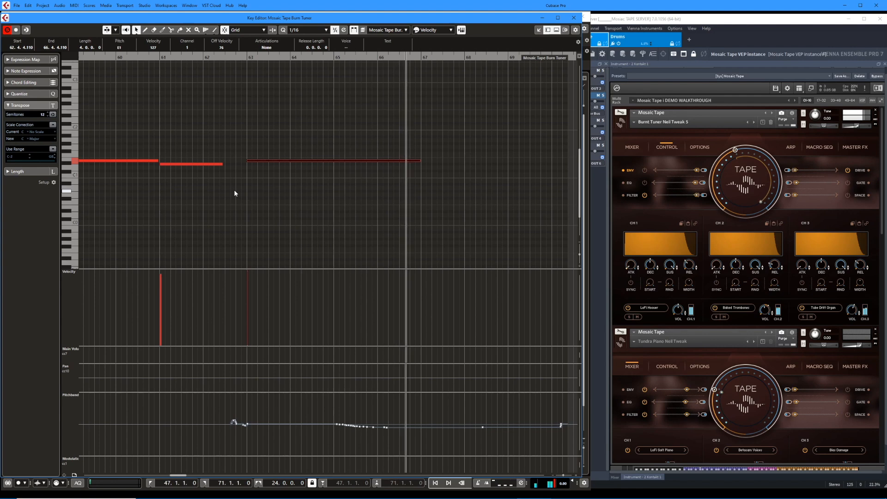
key(space)
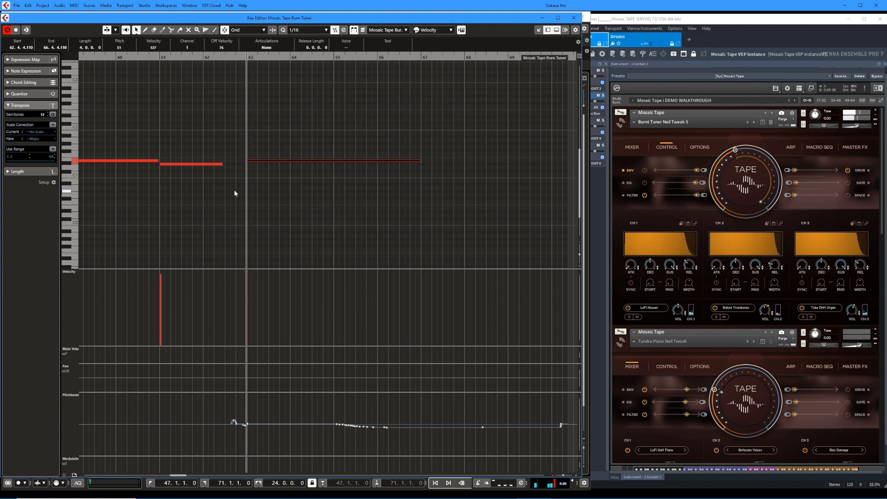
key(ctrl+w)
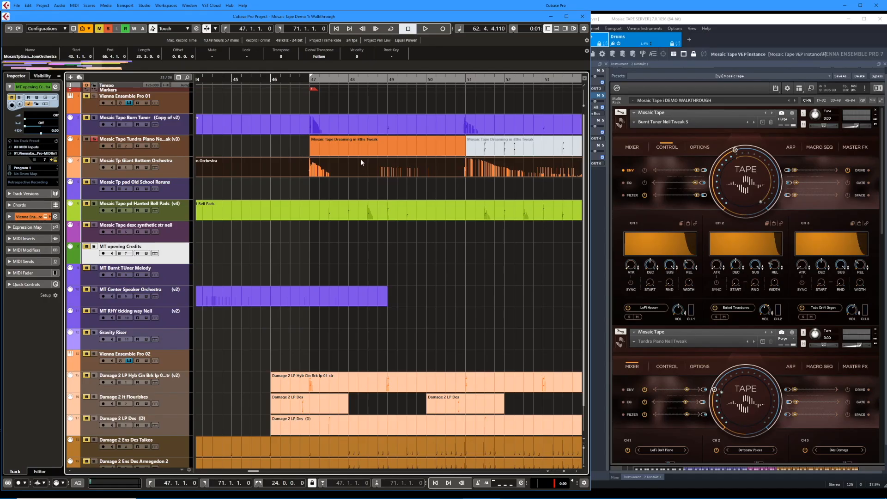
Play the soloed Mosaic Tape Tundra Piano track from the start of its event at bar 55.
click(427, 147)
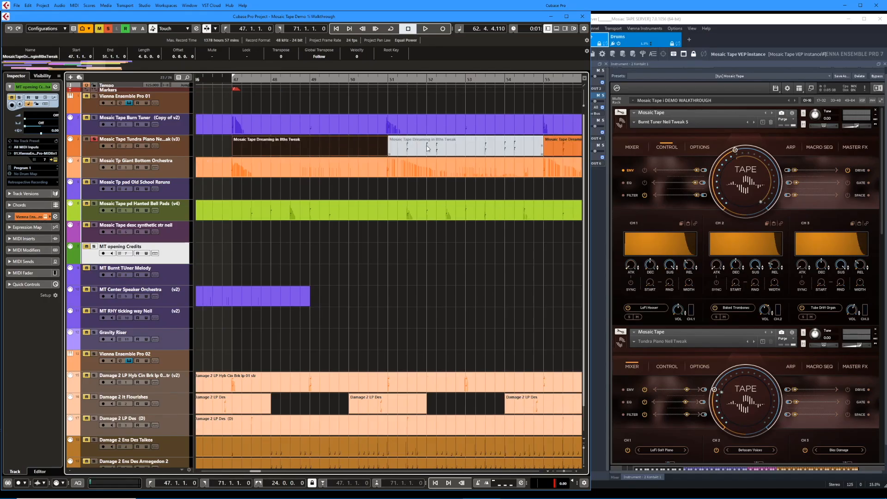
scroll(426, 147, right, 1)
click(421, 149)
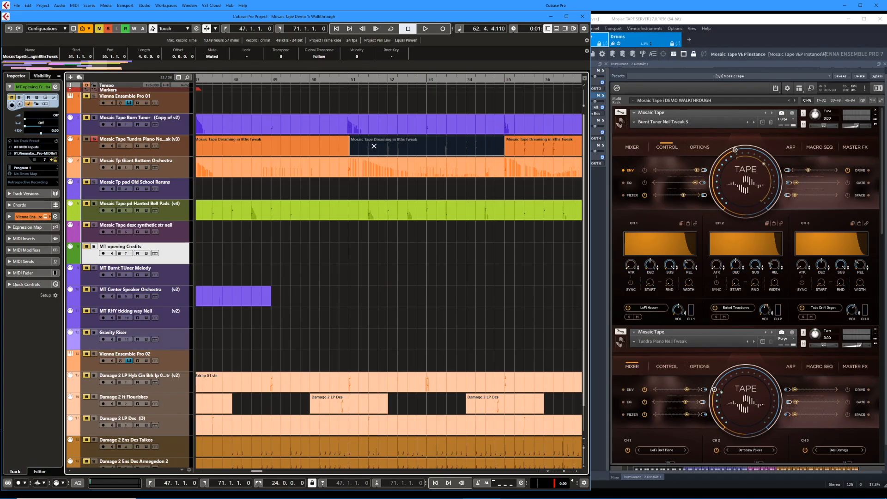
click(374, 146)
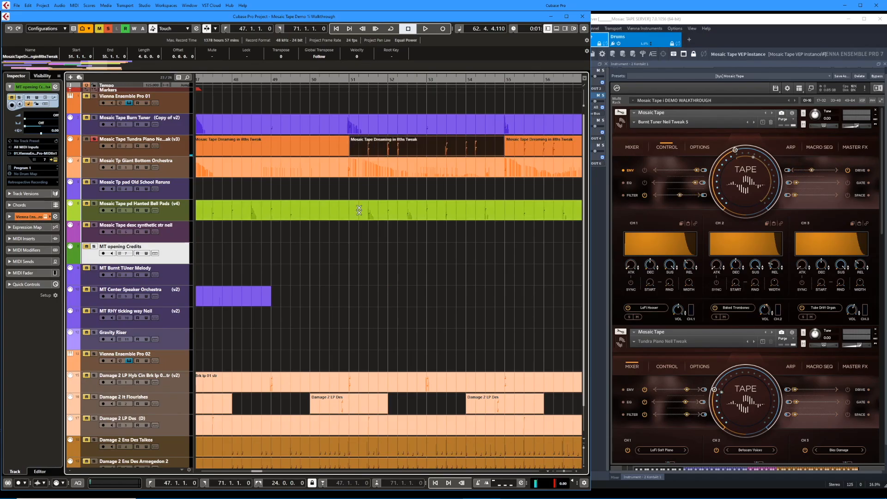
click(370, 149)
key(n)
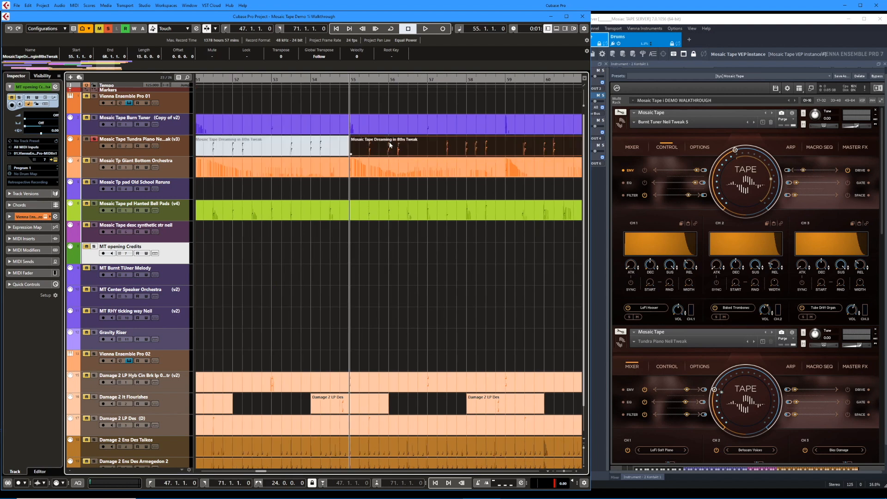
key(space)
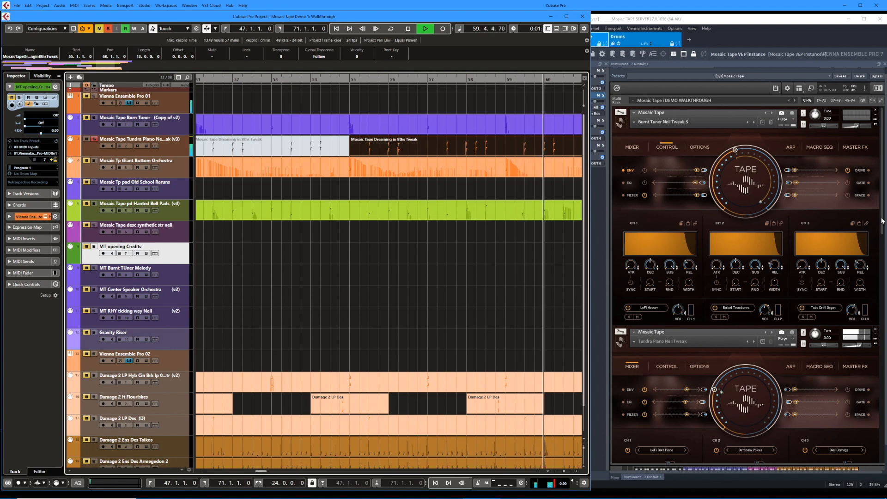
Audition Tundra Piano Neil Tweak's soloed channel 1 from bar 55 and show its LoFi Soft Piano source in the sound browser.
drag(881, 221, 868, 285)
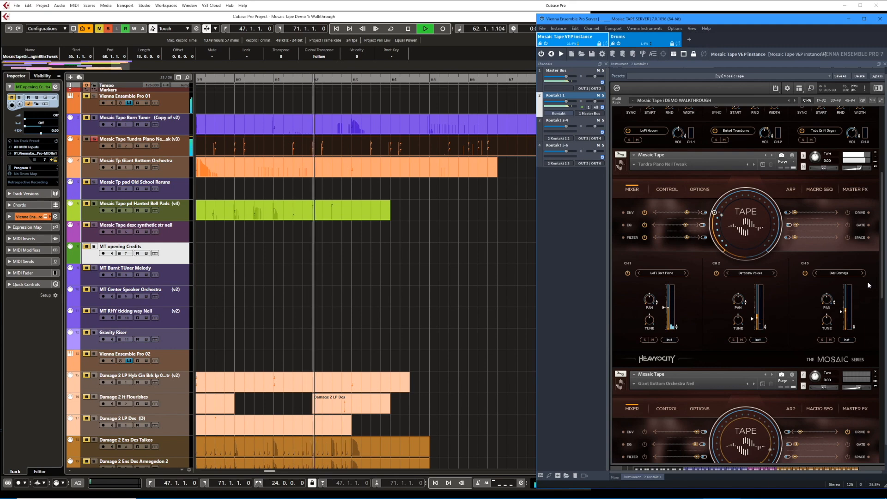
key(space)
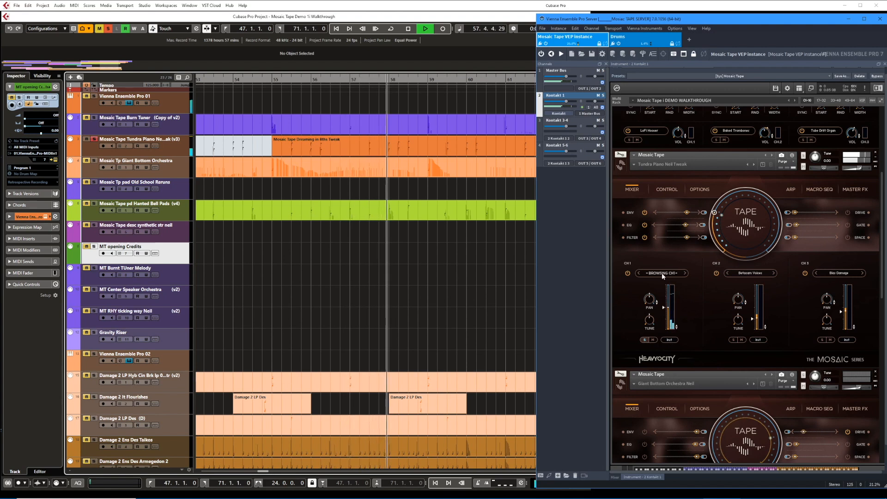
click(669, 340)
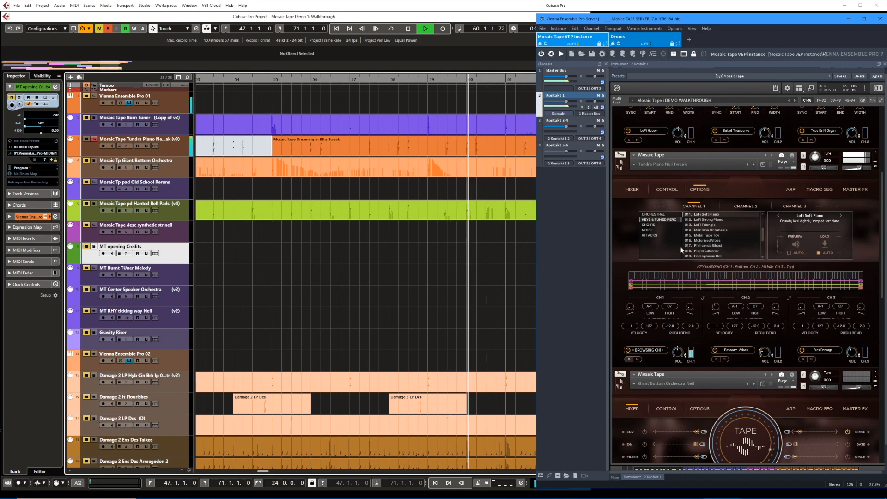
key(space)
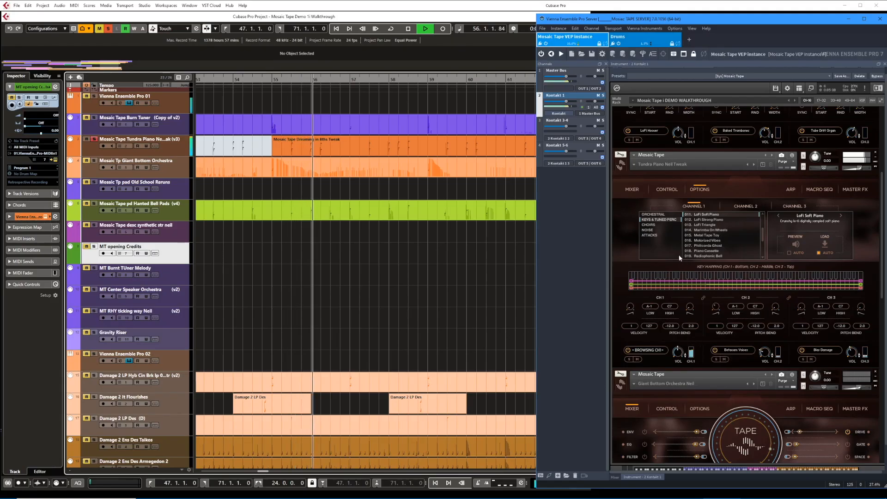
Play all Tundra Piano channels together with its mixer shown, and display its Space delay and reverb settings.
click(632, 189)
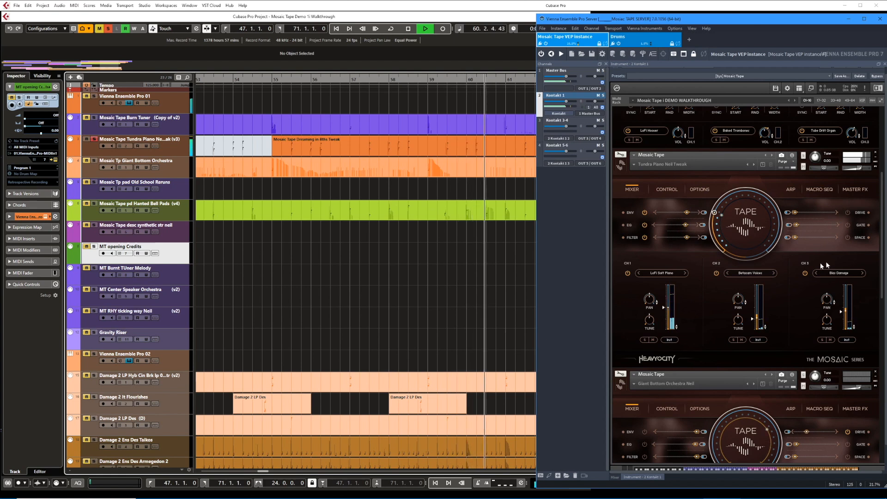
click(858, 238)
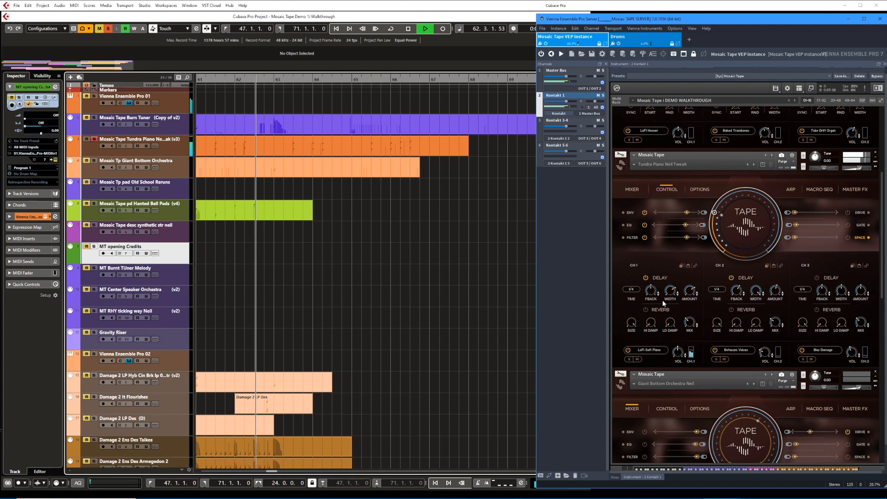
key(space)
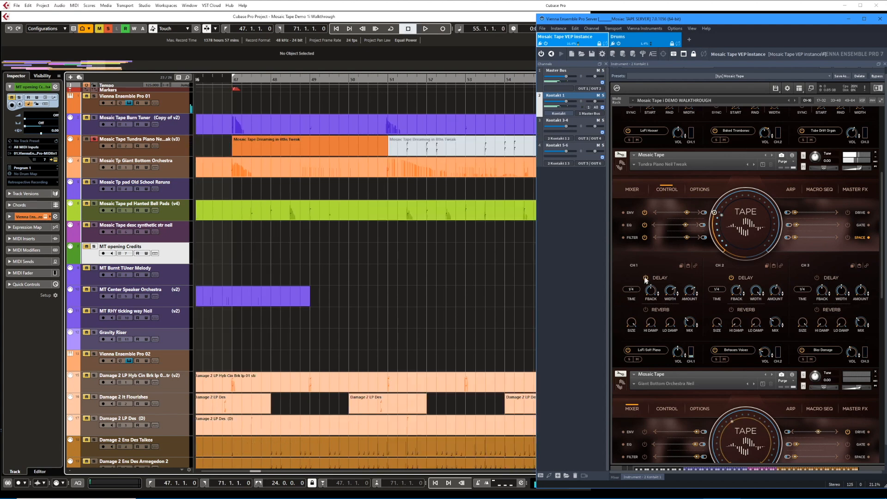
Audition the Tundra Piano's soloed channel 1 from bar 55 without its delay, and show the instrument's Master FX settings.
key(space)
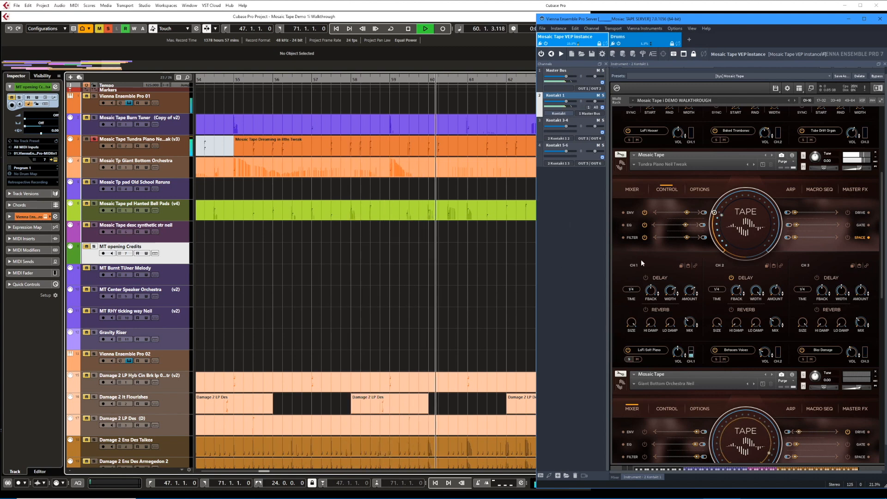
key(space)
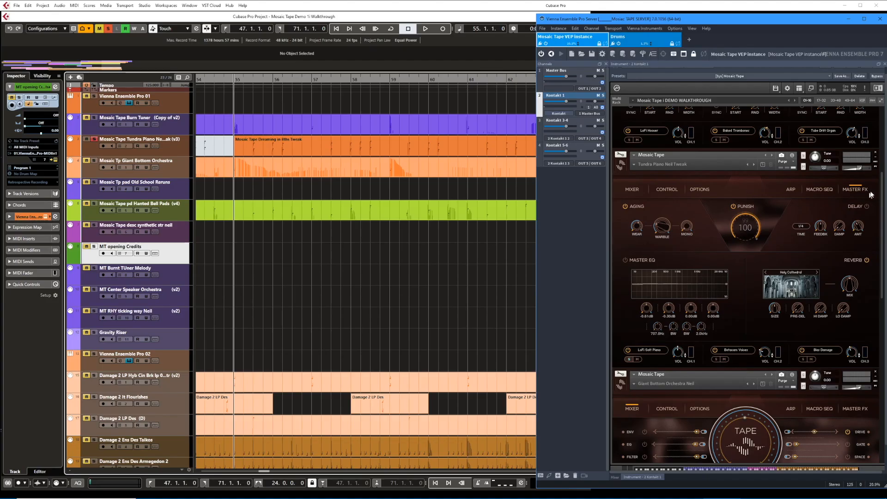
key(space)
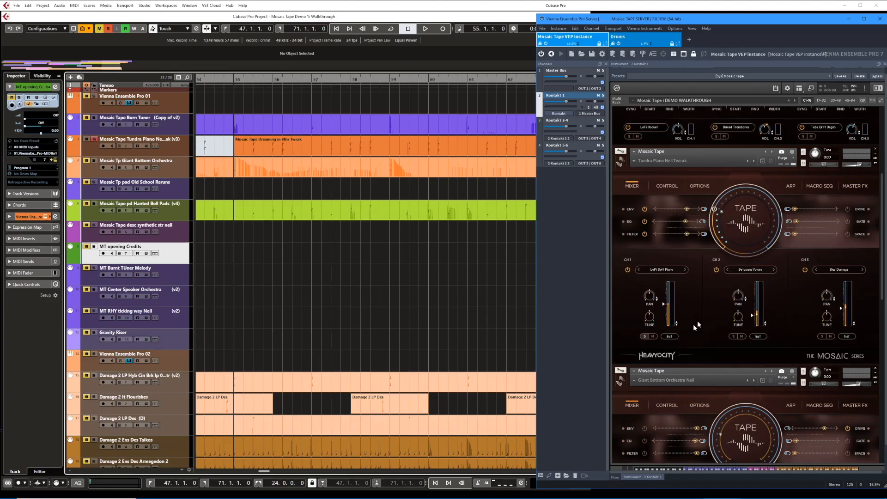
Display the Tundra Piano's Space delay and reverb settings while auditioning its soloed channel 1 from bar 55.
click(856, 234)
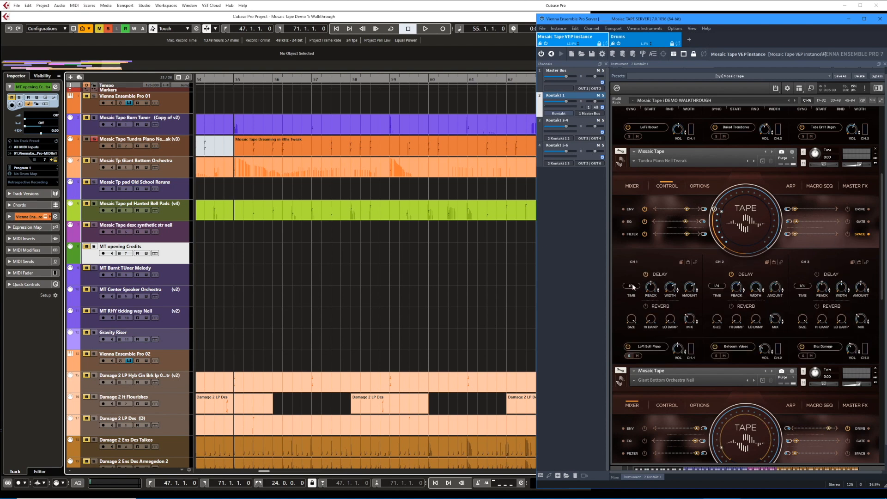
key(space)
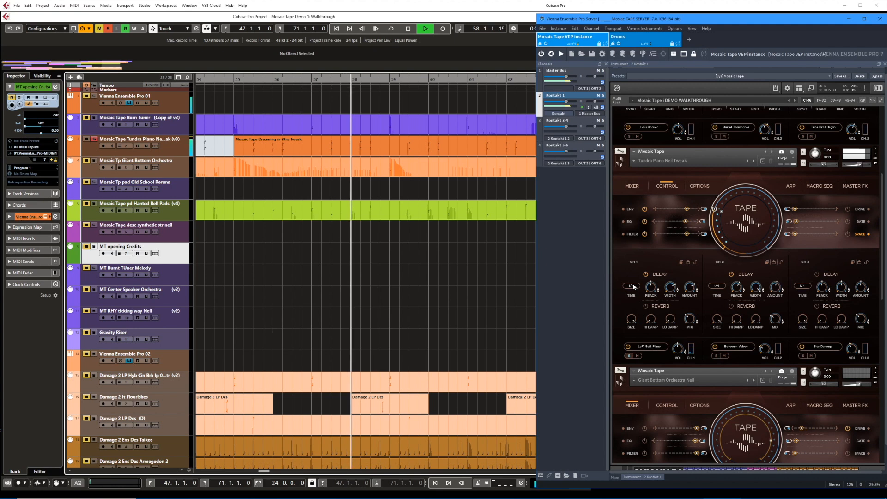
key(space)
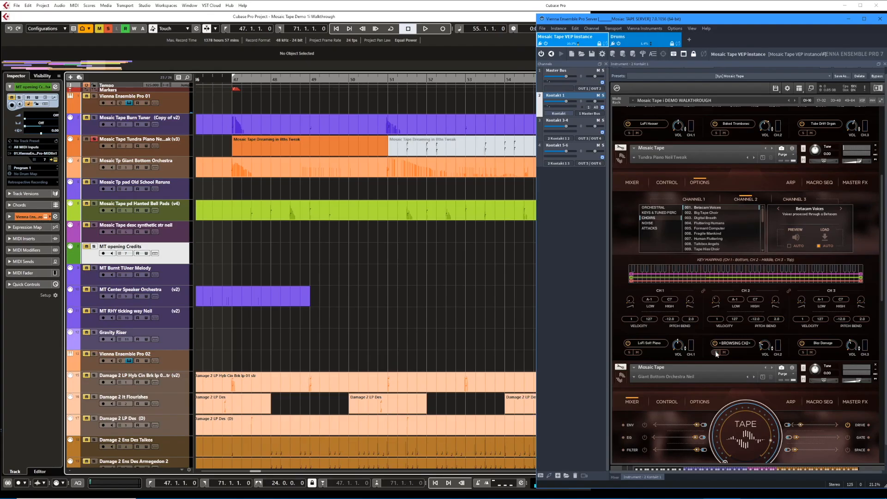
Audition the Tundra Piano's soloed channel 3 from bar 55 and show its Bias Damage source in the sound browser.
scroll(785, 354, down, 1)
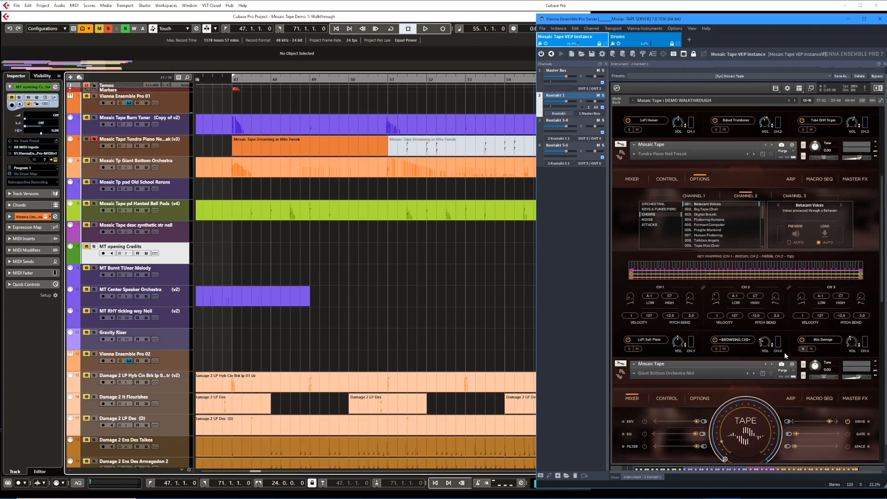
key(space)
click(801, 196)
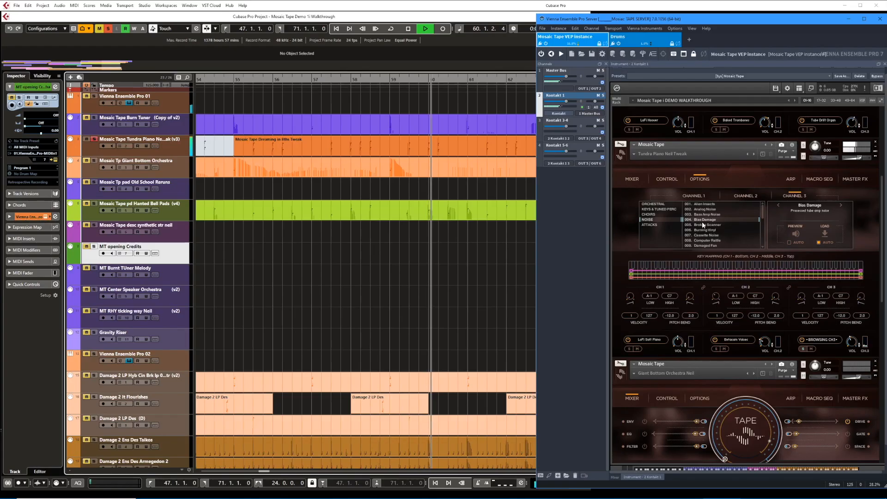
key(space)
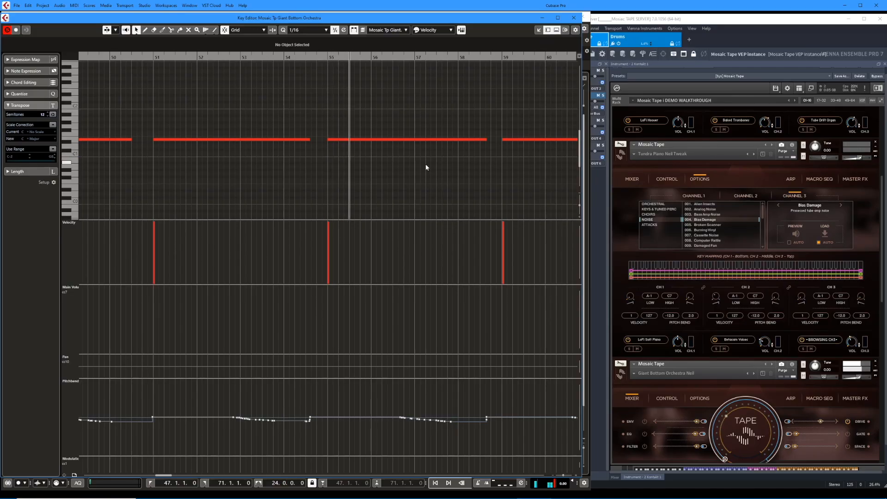
Examine the Giant Bottom Orchestra part's notes, velocities and pitchbend curve from bar 55 in the Key Editor.
scroll(427, 168, right, 3)
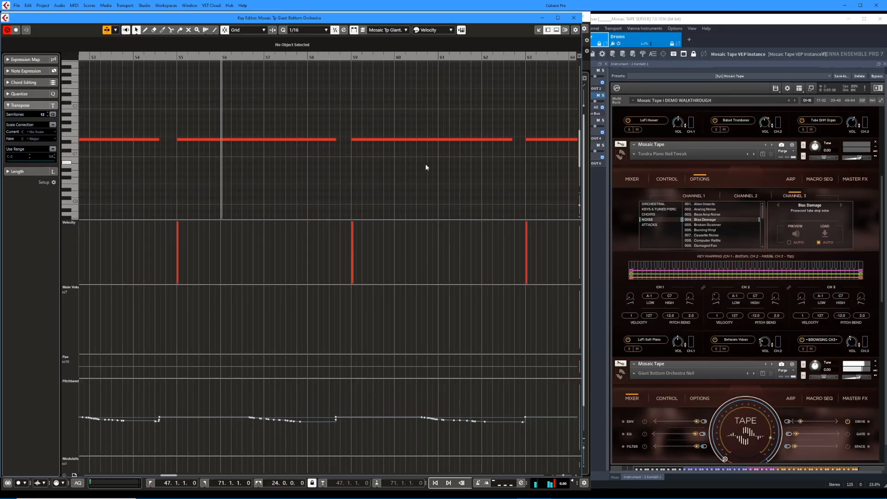
key(g)
key(g)
key(g)
key(g)
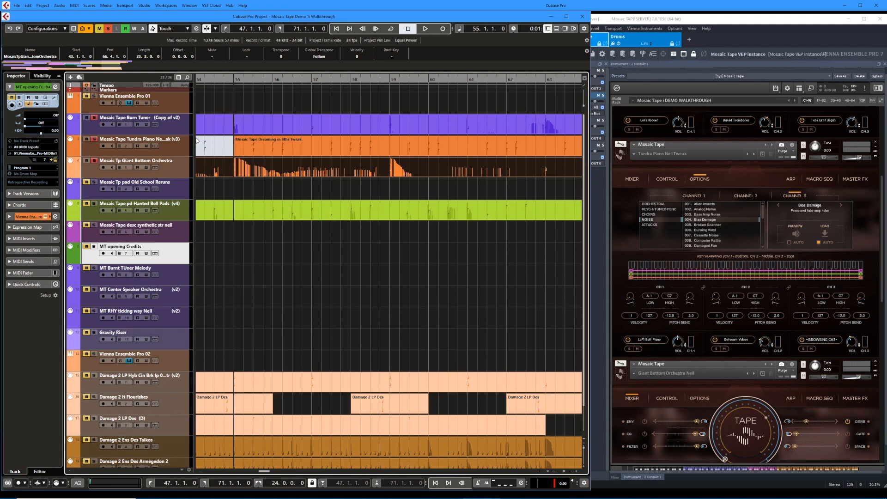
Play the soloed Burn Tuner, Tundra Piano and Giant Bottom Orchestra tracks together from bar 55 with the instrument mixers shown.
key(space)
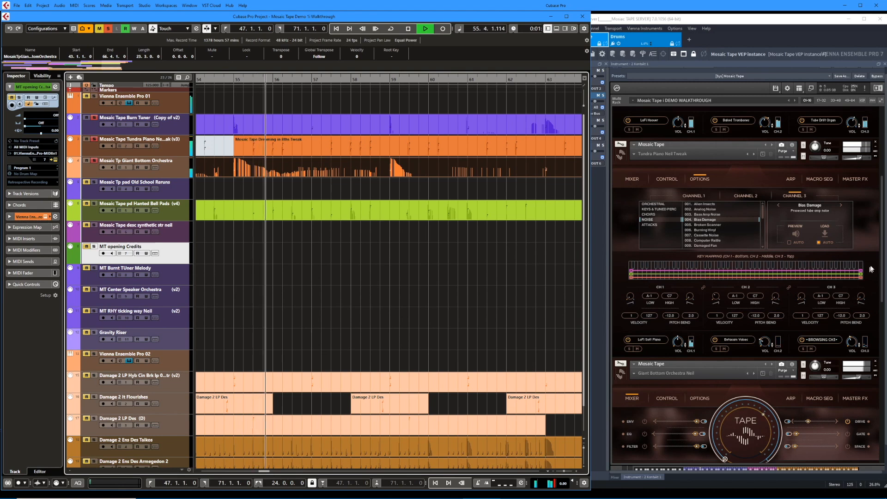
click(636, 180)
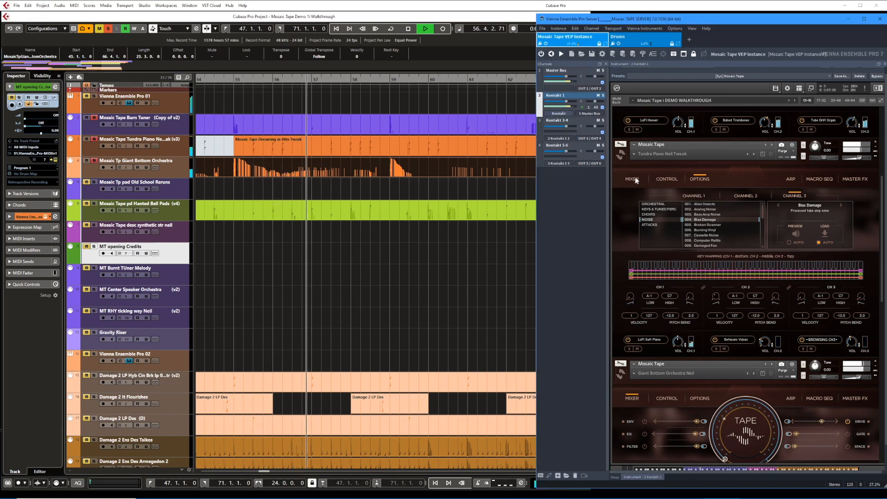
click(632, 179)
scroll(882, 191, up, 1)
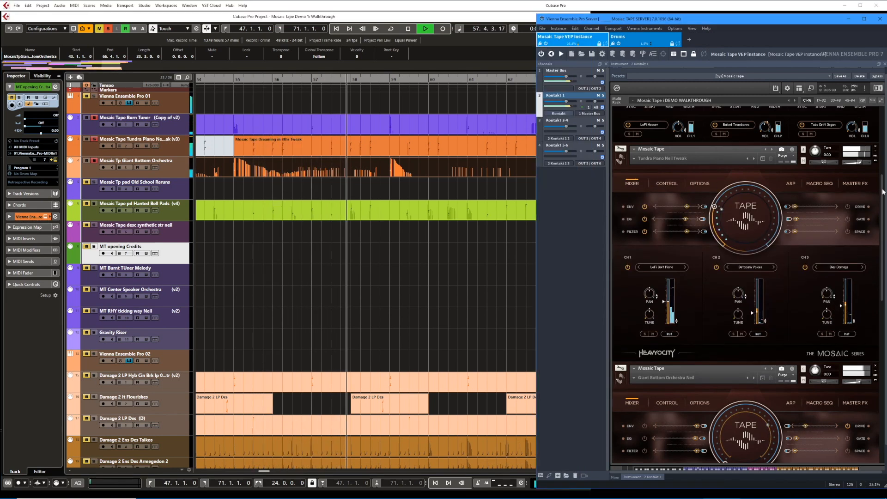
drag(883, 192, 874, 258)
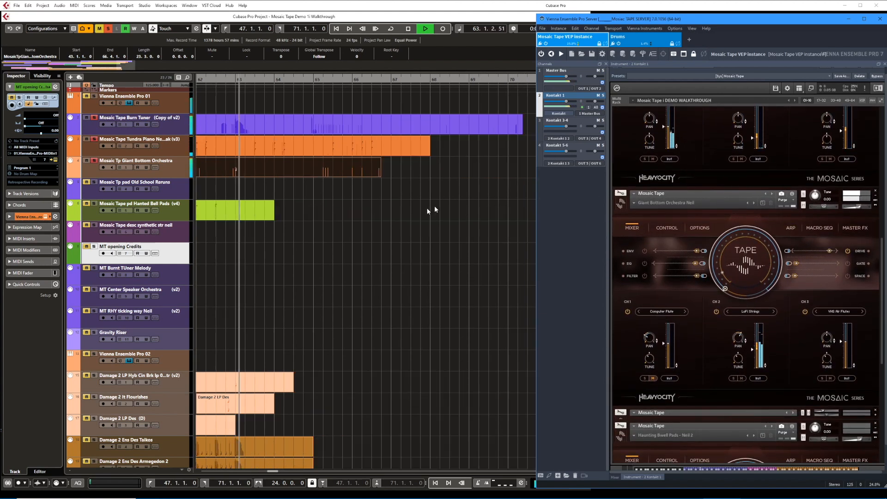
key(space)
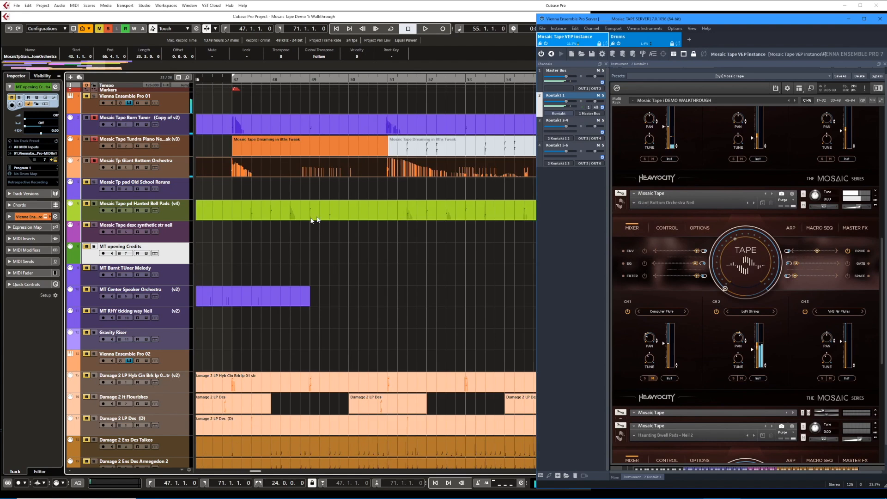
Solo the Hanted Bell Pads track and play it from bar 47 with its instrument's mixer shown.
click(94, 206)
key(KP_1)
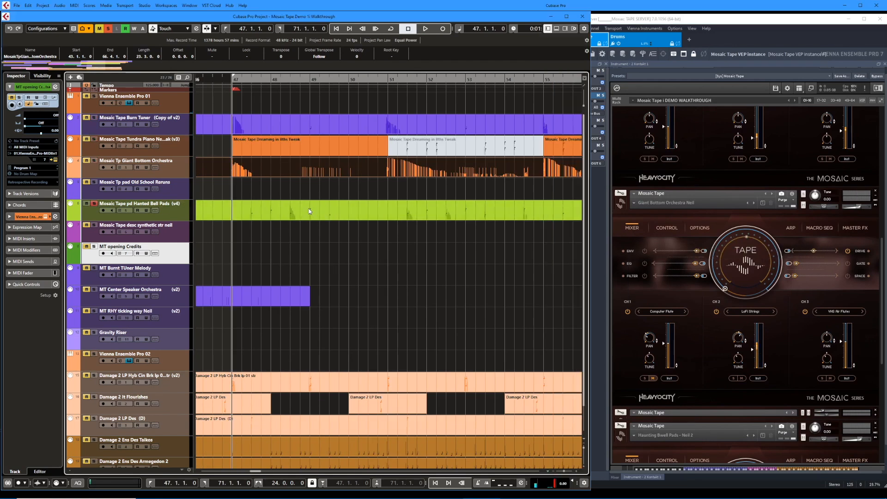
key(space)
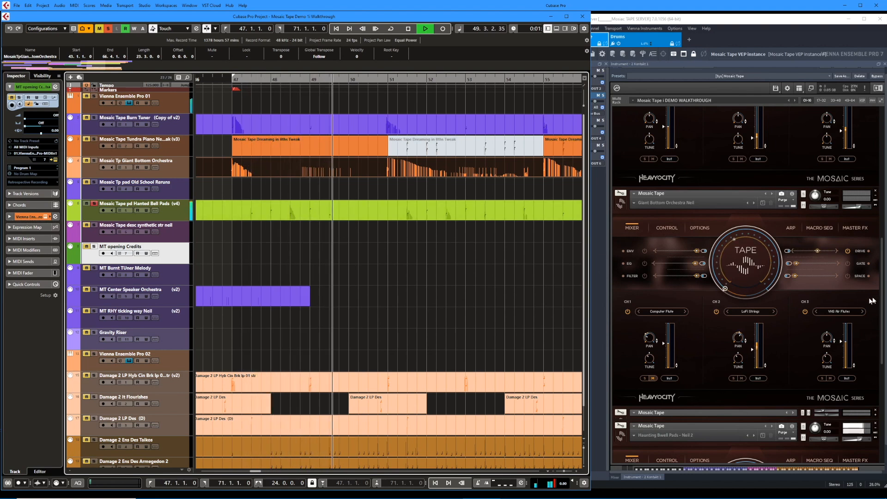
drag(879, 294, 880, 379)
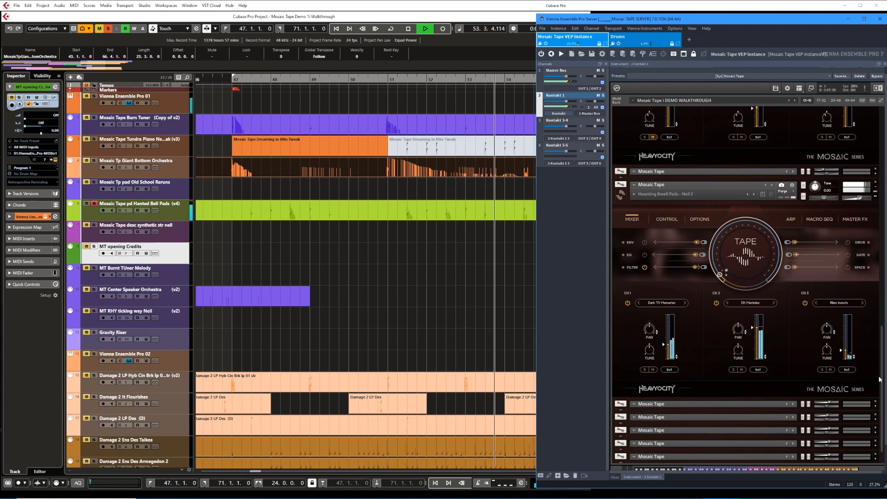
key(space)
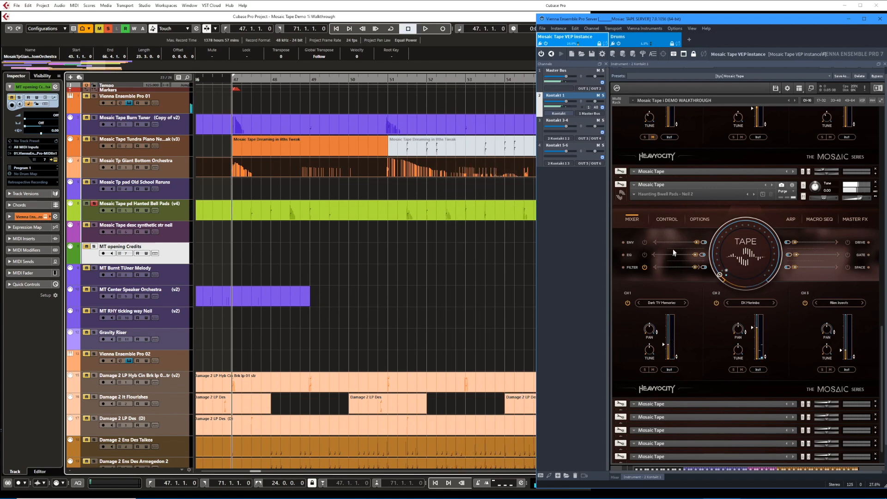
Save the bell pads instrument as a snapshot named Haunting Bell Pads - Neil 3.
click(404, 203)
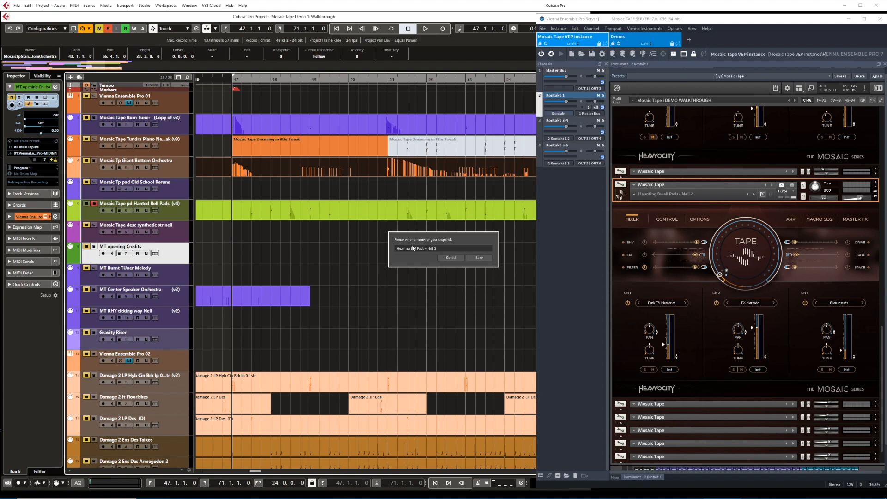
click(478, 259)
Audition the bell pads' channels 1 and 2 individually from bar 47, showing their Dark TV Memories and DX Marimba sources.
click(292, 214)
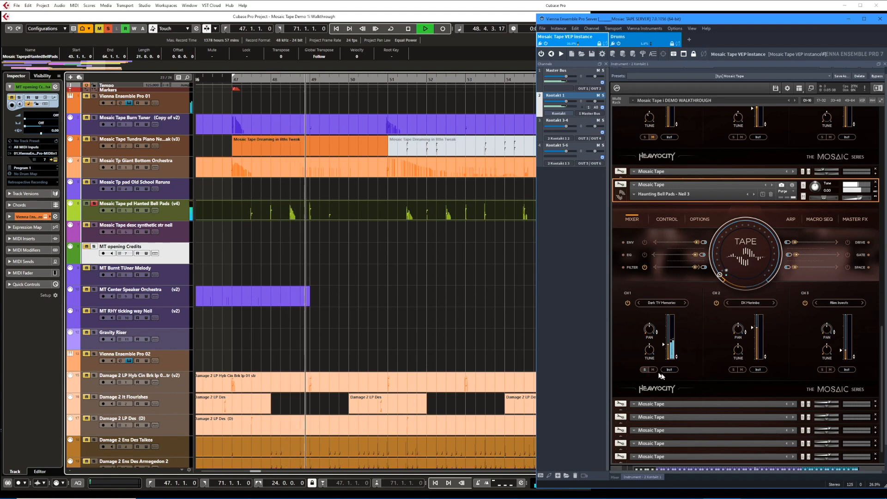
click(661, 303)
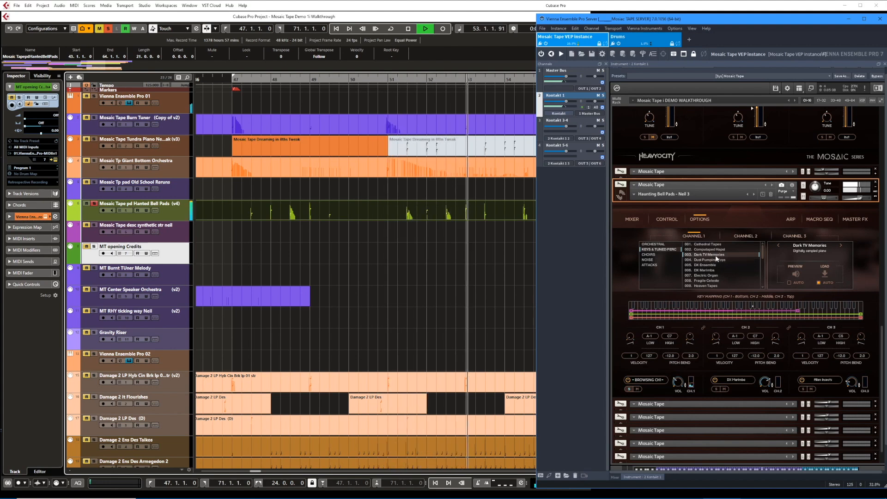
key(space)
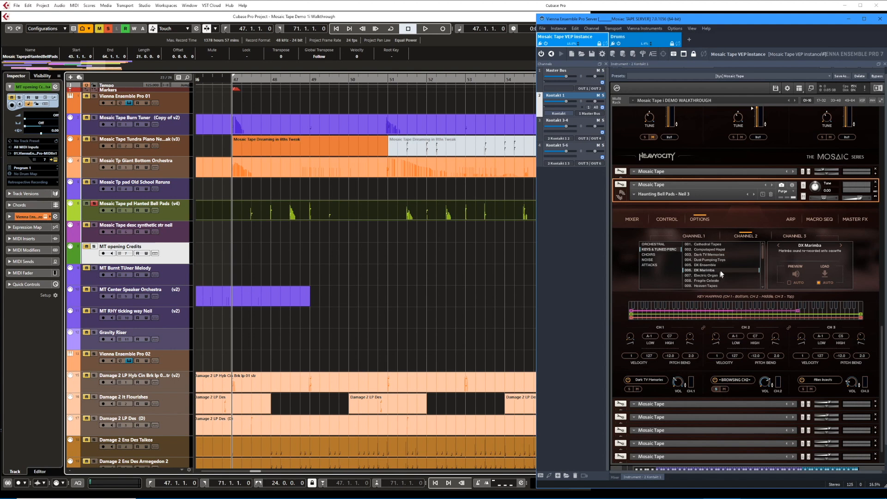
key(space)
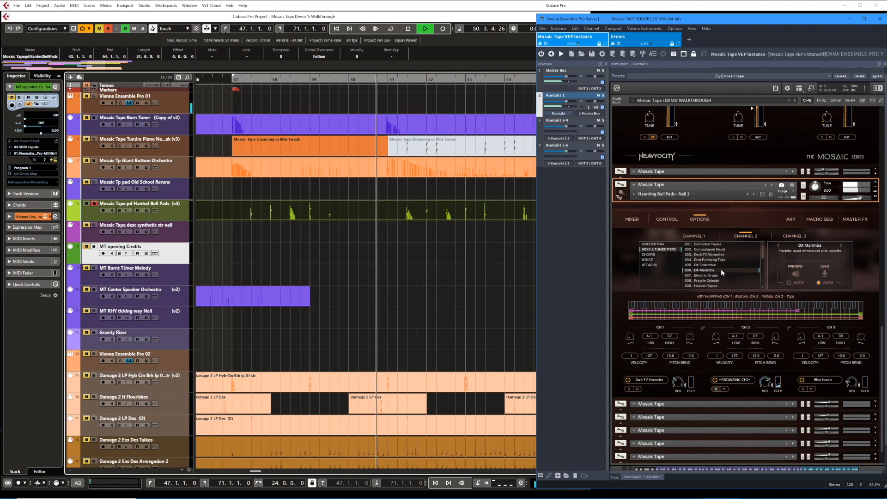
key(space)
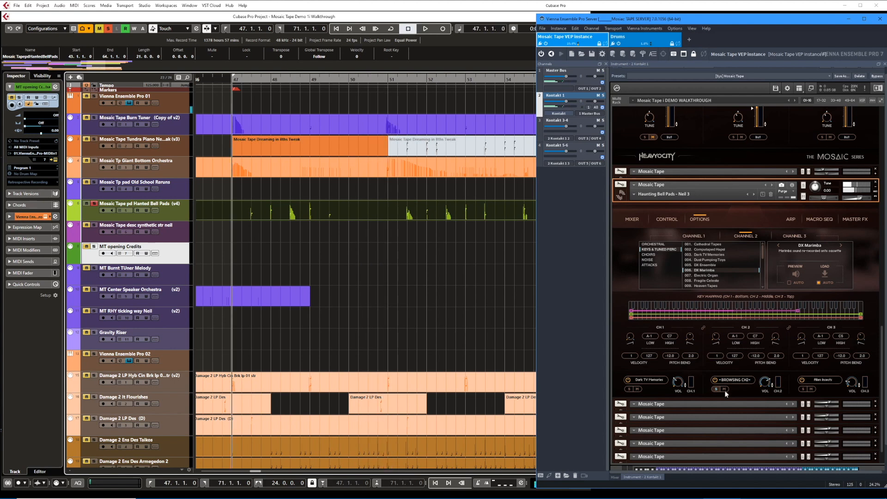
Show the bell pads' channel 3 Alien Insects source in the sound browser and audition that soloed channel from bar 47.
click(819, 379)
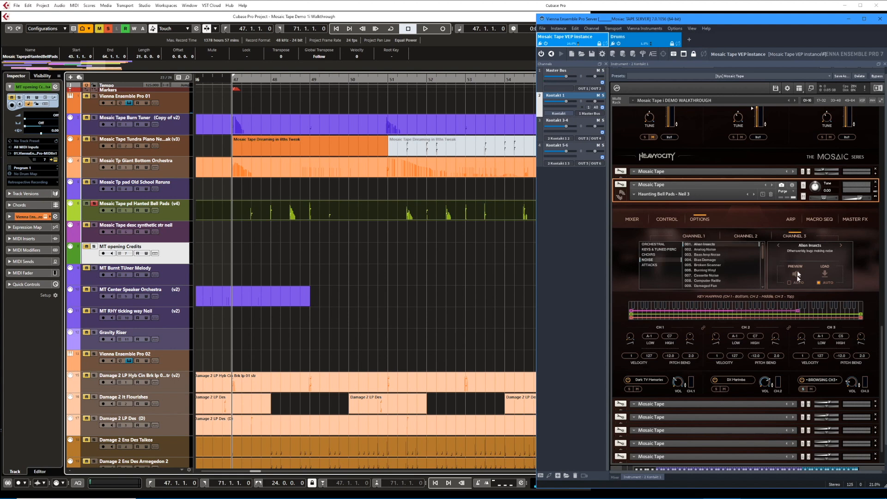
key(space)
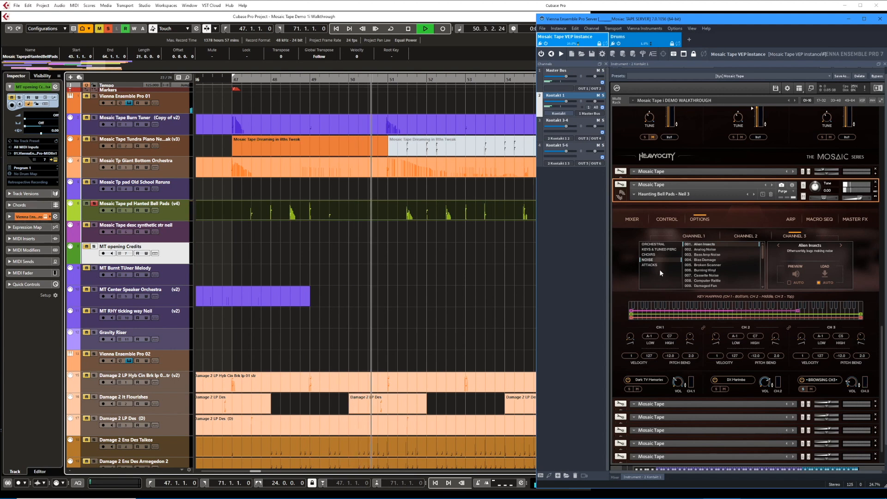
key(space)
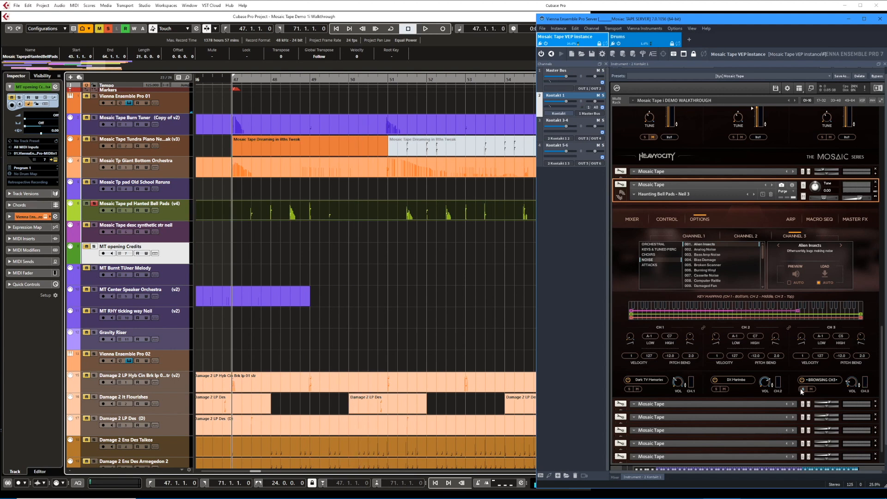
Play all three channels of the soloed bell pads track together from bar 47.
key(space)
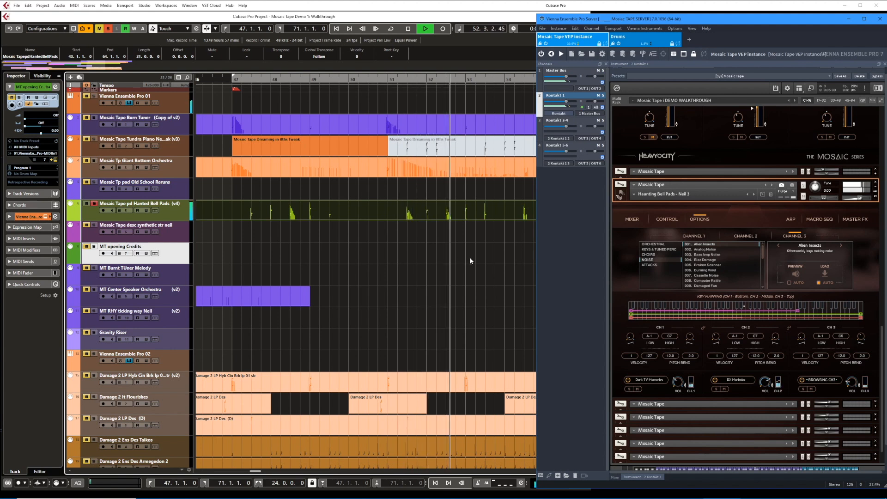
click(445, 255)
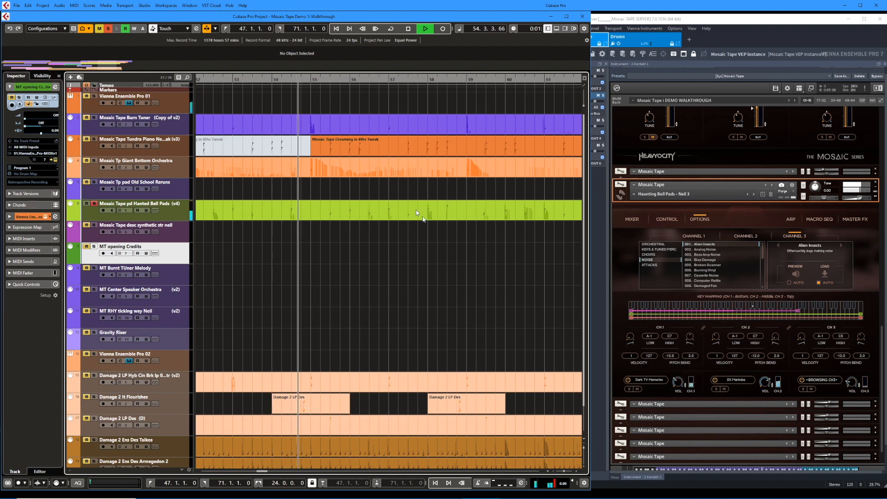
Unsolo all tracks to hear the bell pads within the full arrangement, with the bell pads' mixer shown.
click(165, 214)
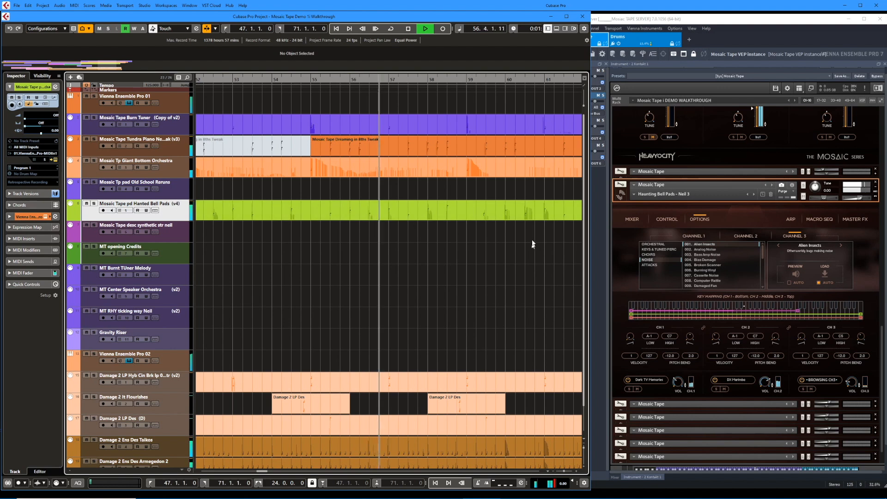
click(626, 219)
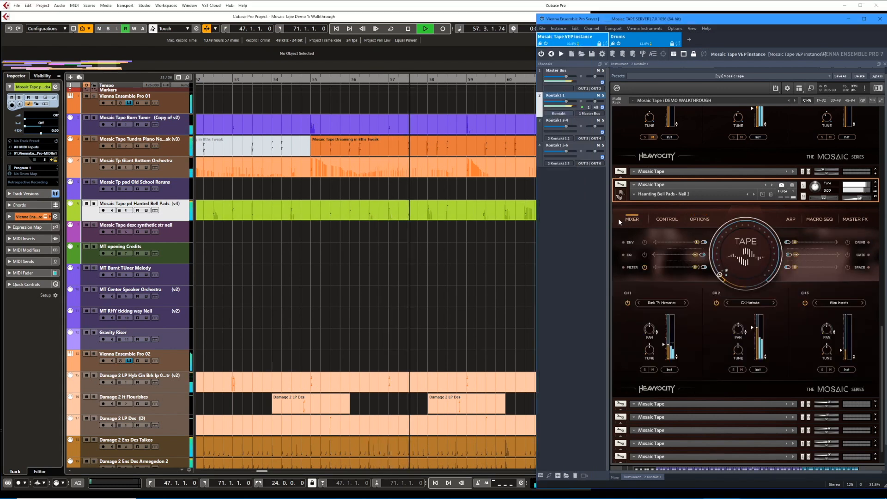
click(503, 235)
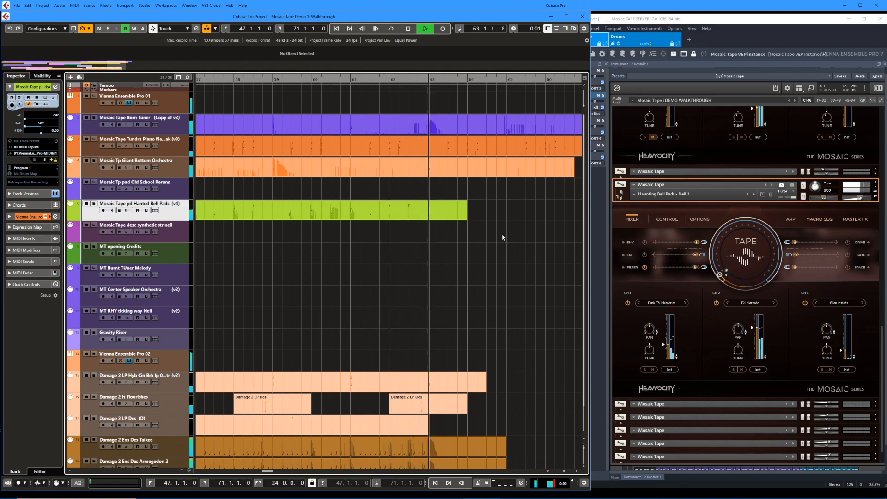
key(space)
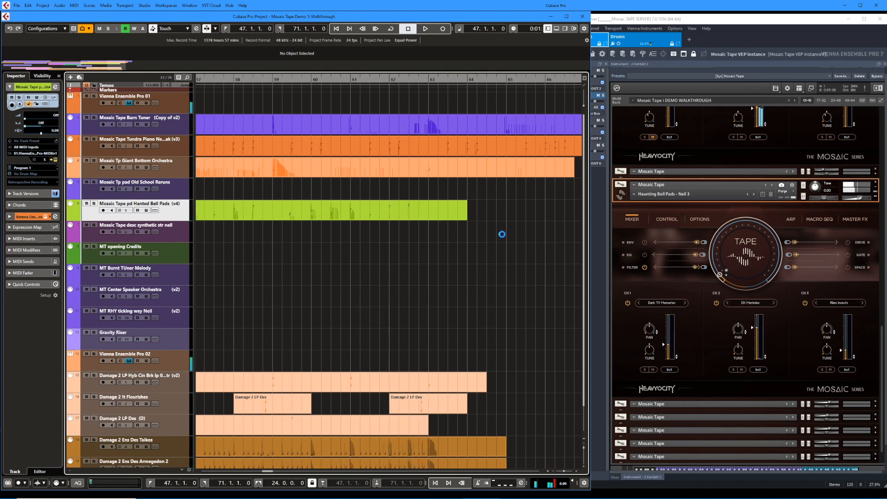
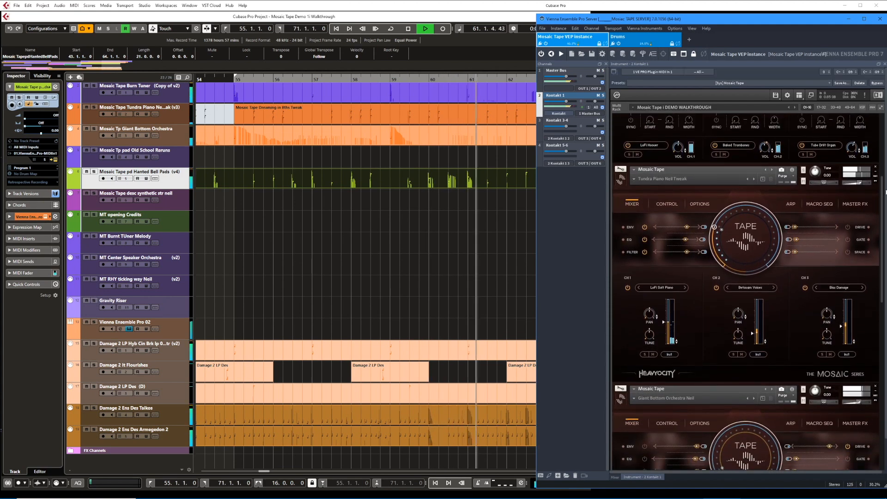
Play the full arrangement to its ending and audition the soloed Damage 2 drum tracks up to bar 63.
click(488, 267)
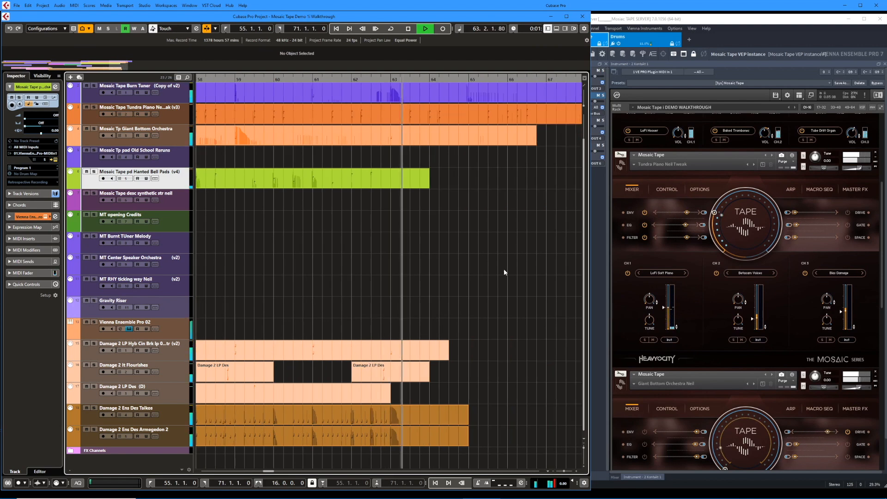
scroll(504, 268, up, 2)
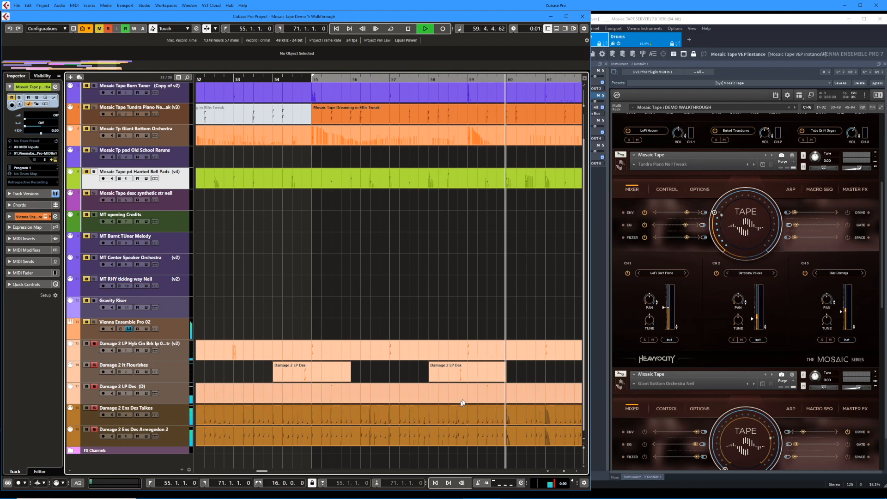
scroll(477, 380, up, 2)
scroll(471, 365, left, 3)
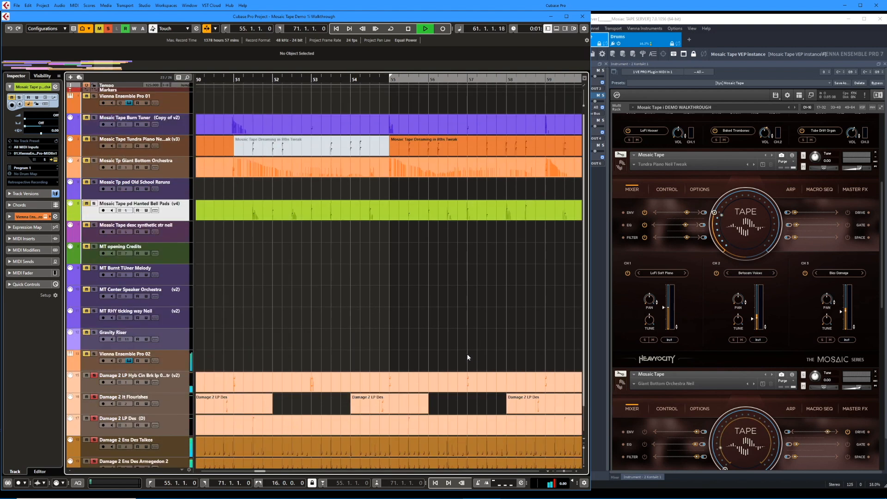
scroll(470, 358, right, 8)
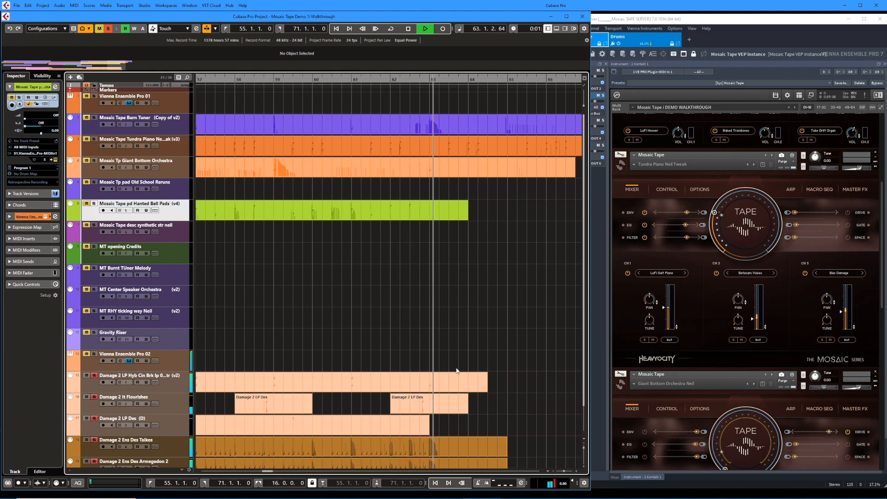
key(space)
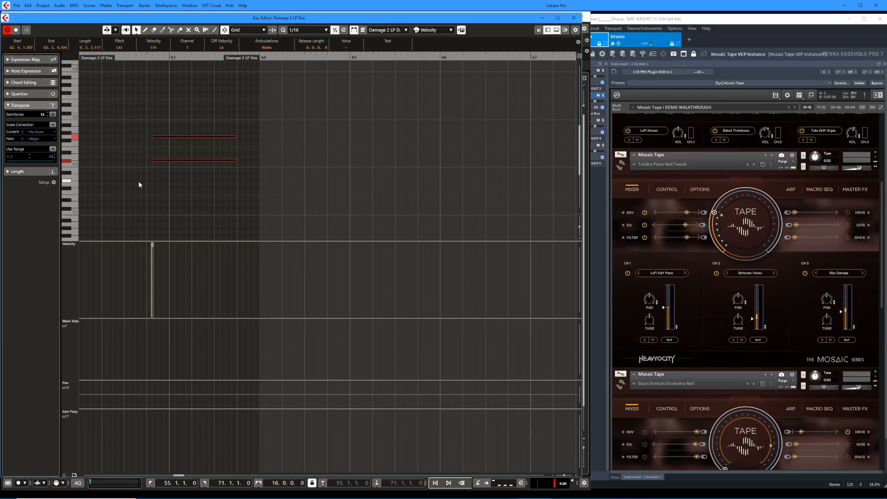
Examine the Damage 2 LP Des part's notes in the Key Editor and play the passage around bar 63.
key(space)
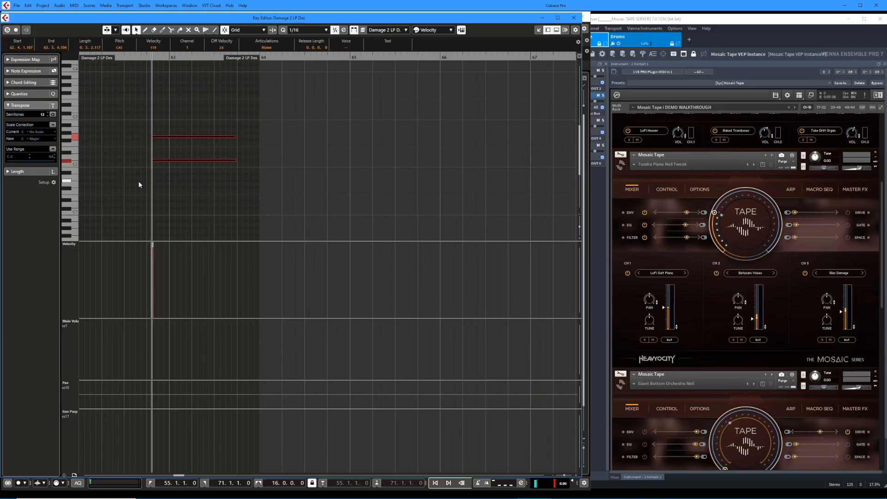
key(space)
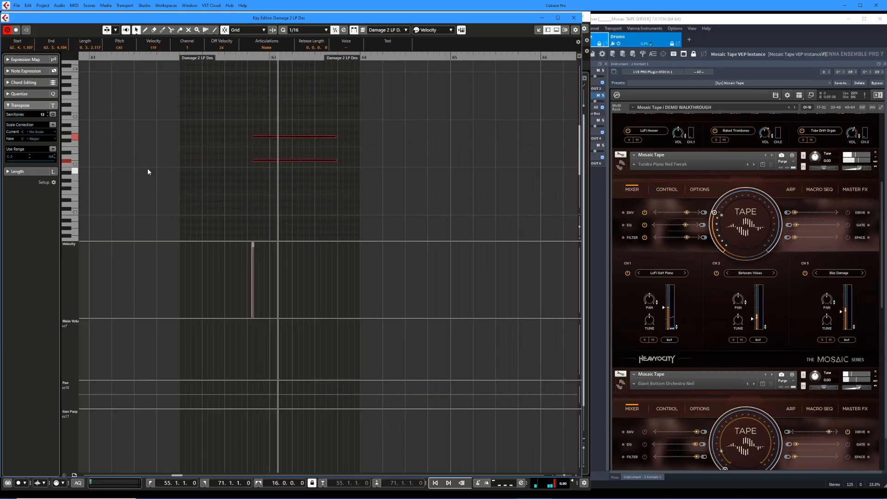
key(space)
key(space)
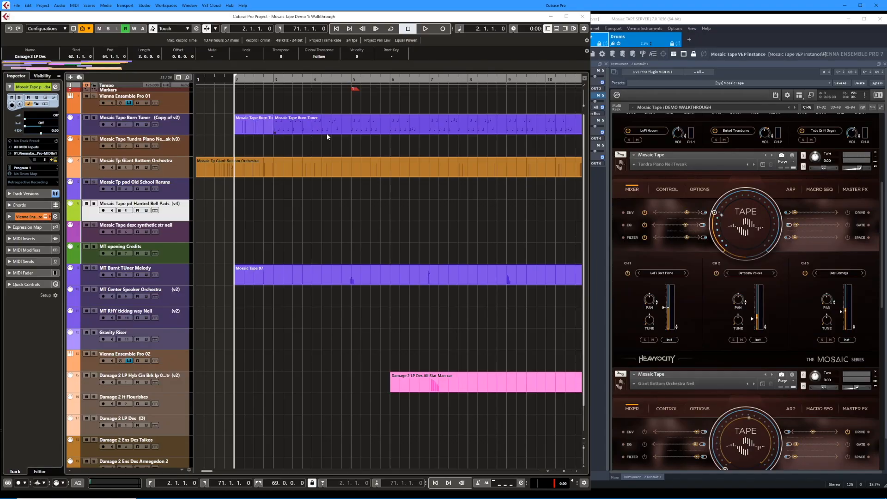
Play the full arrangement from bar 2, showing the Burnt Tuner's envelope controls and the Giant Bottom Orchestra's mixer.
key(space)
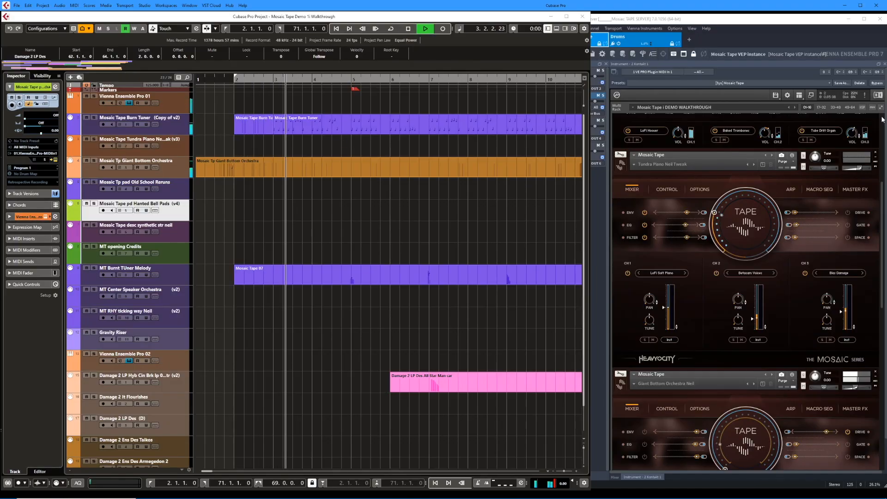
drag(882, 189, 882, 119)
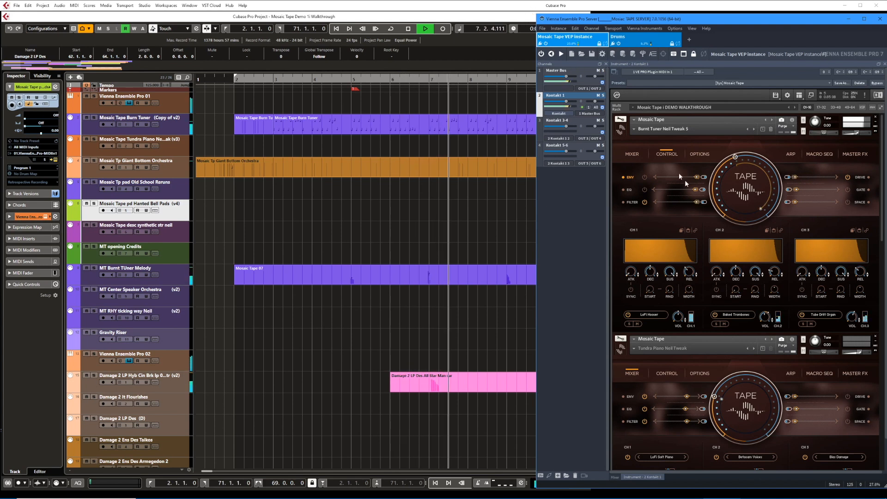
drag(882, 172, 884, 294)
click(876, 415)
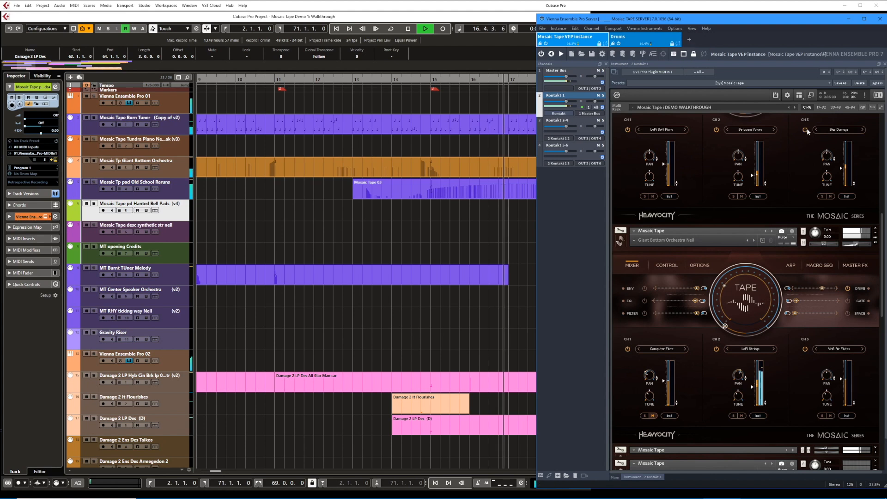
Expand the Old School Reruns instrument and follow its mixer beside the Giant Bottom Orchestra's during playback.
drag(883, 231, 879, 277)
click(876, 263)
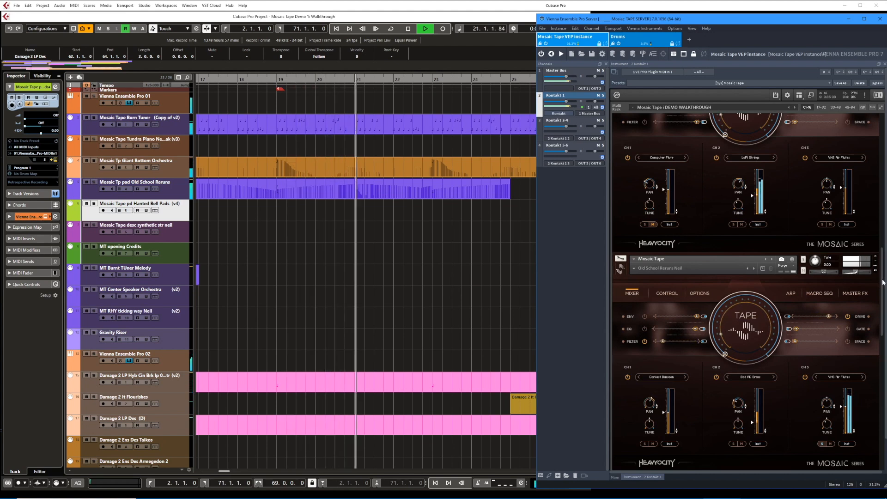
drag(883, 282, 884, 272)
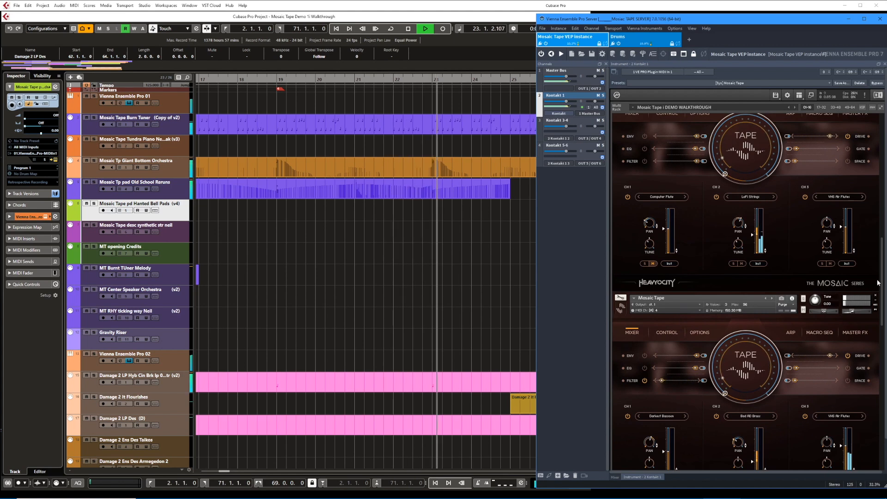
scroll(877, 283, down, 5)
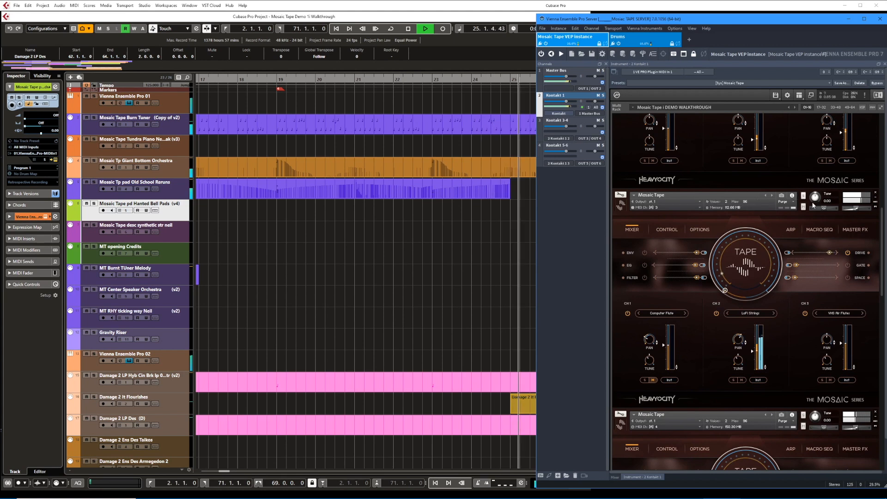
drag(882, 240, 874, 325)
click(792, 299)
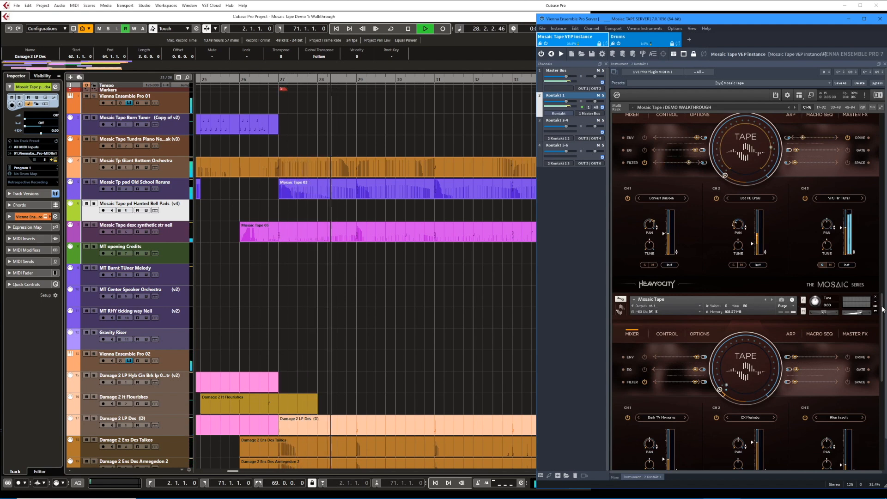
Show the preset names of the Giant Bottom Orchestra and Old School Reruns instruments with their mixers.
drag(882, 309, 886, 216)
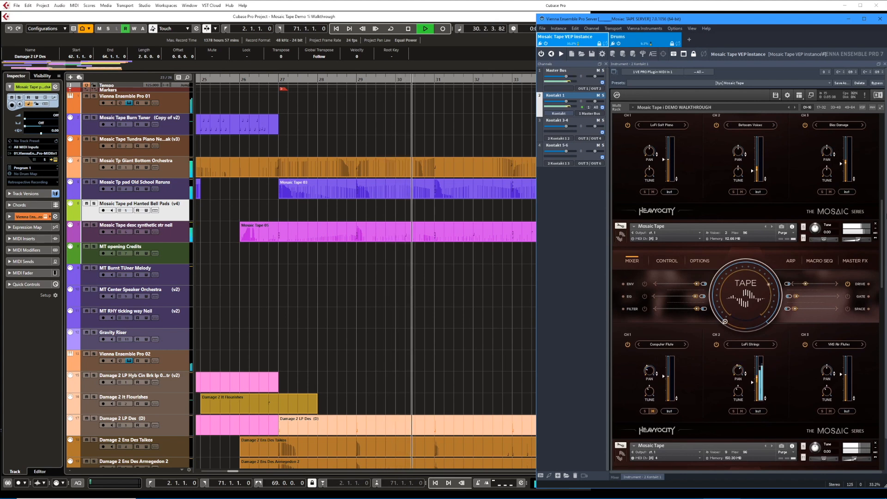
click(803, 238)
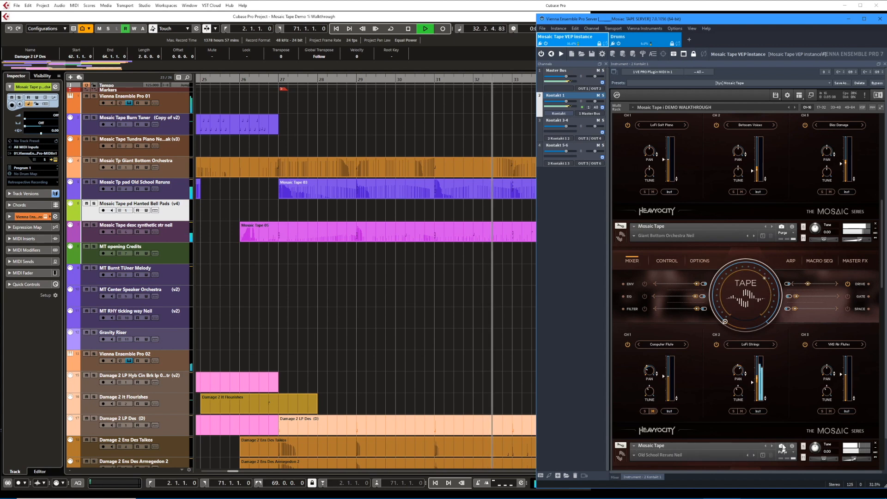
drag(882, 286, 882, 346)
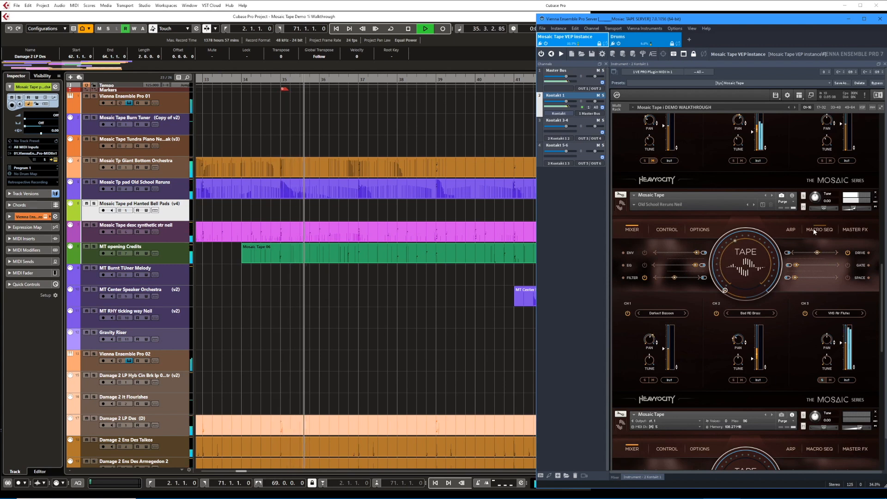
Expand the Descending Synthetic STR instrument and switch it to its mixer while the arrangement plays.
drag(882, 287, 883, 334)
scroll(880, 323, down, 4)
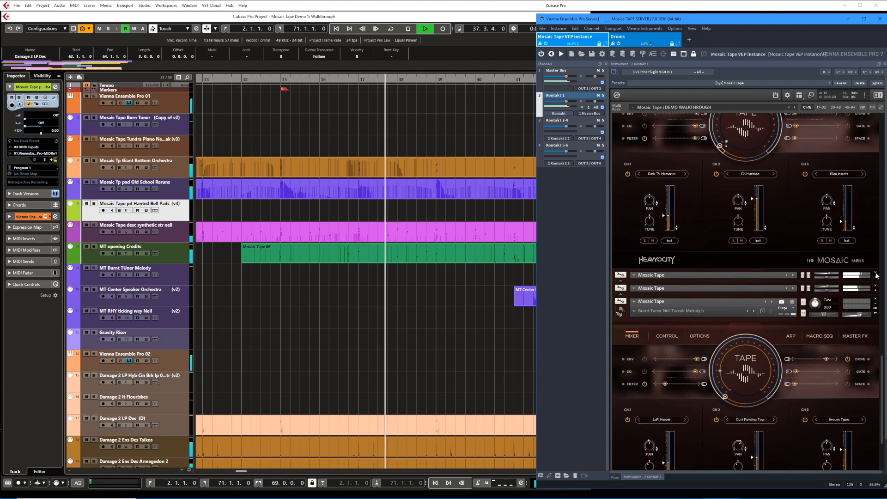
click(875, 277)
scroll(883, 334, down, 3)
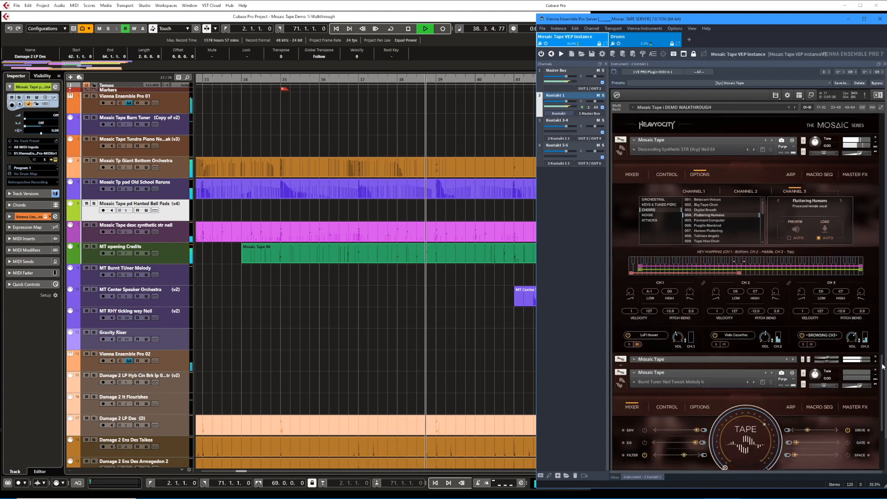
click(632, 171)
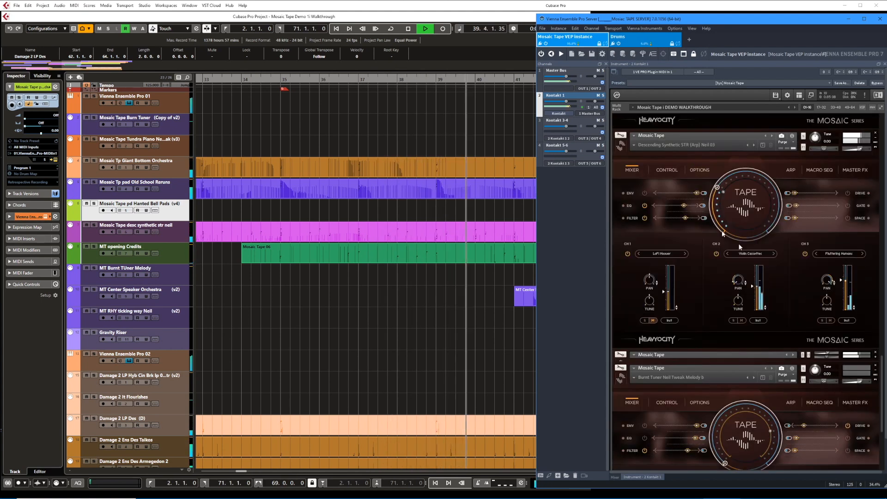
Expand the Tampered Music Box and Center Speaker Orchestra instruments, showing the former's delay and reverb controls and the latter's mixer.
click(875, 358)
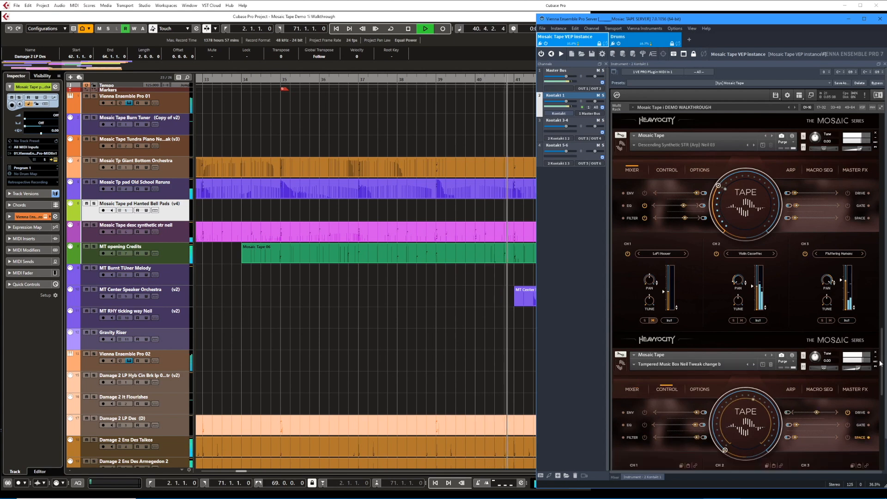
scroll(877, 379, down, 4)
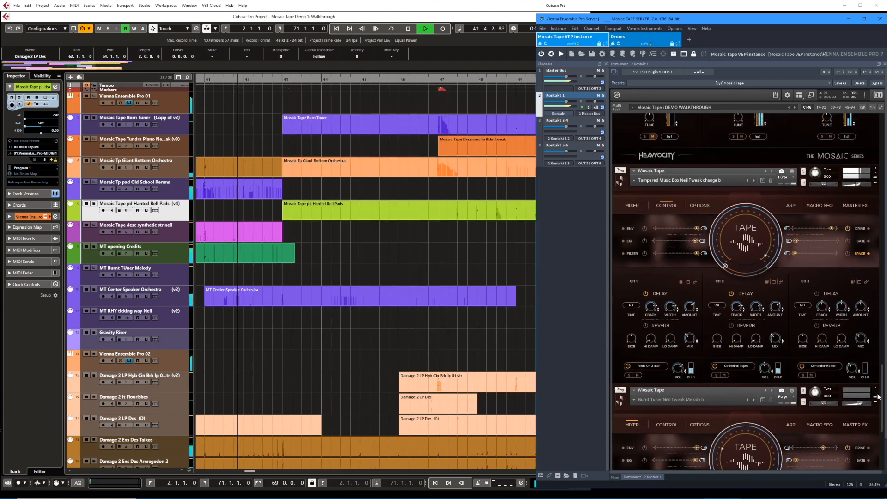
scroll(877, 451, down, 4)
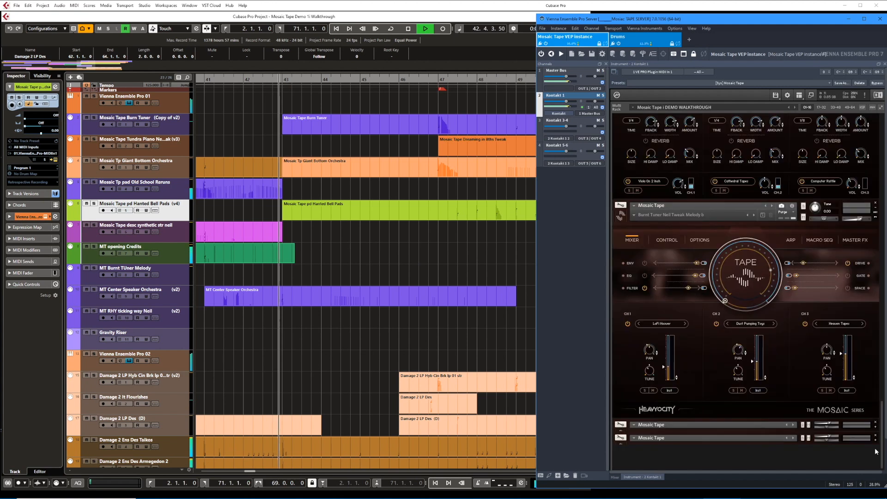
click(876, 429)
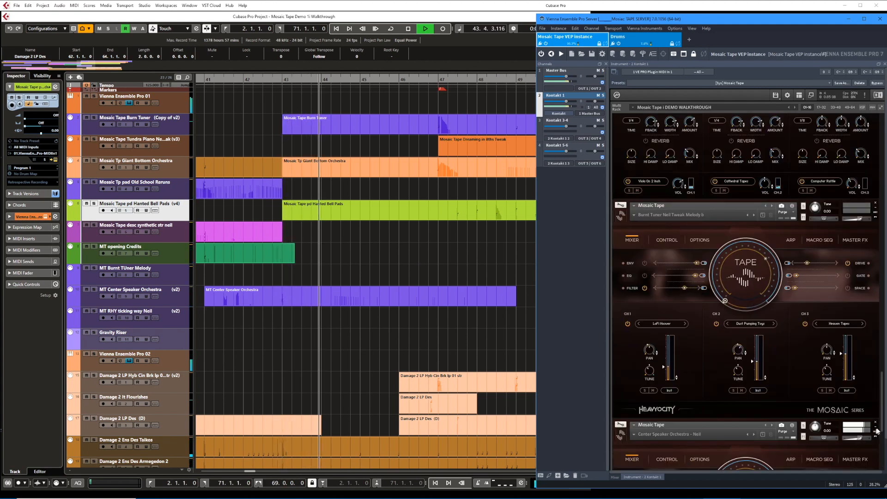
drag(882, 422, 883, 467)
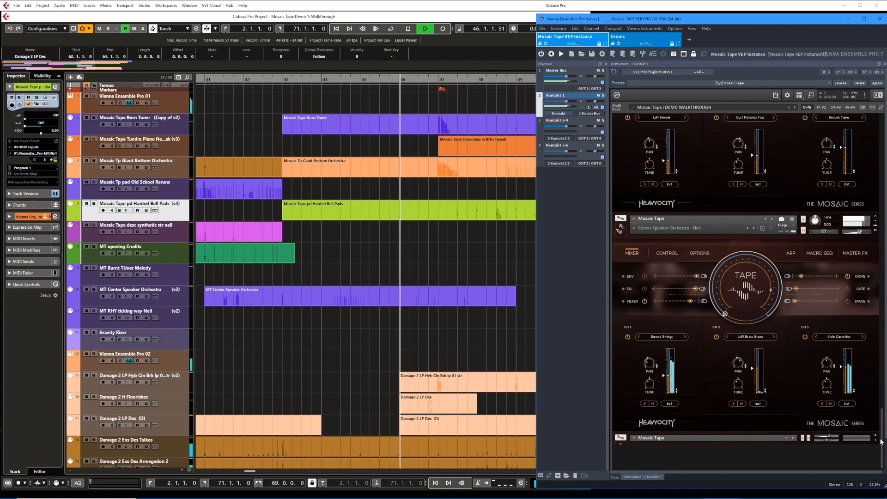
Show the Haunting Bell Pads preset name and mixer, and return to the Giant Bottom Orchestra's mixer during playback.
drag(881, 442, 873, 294)
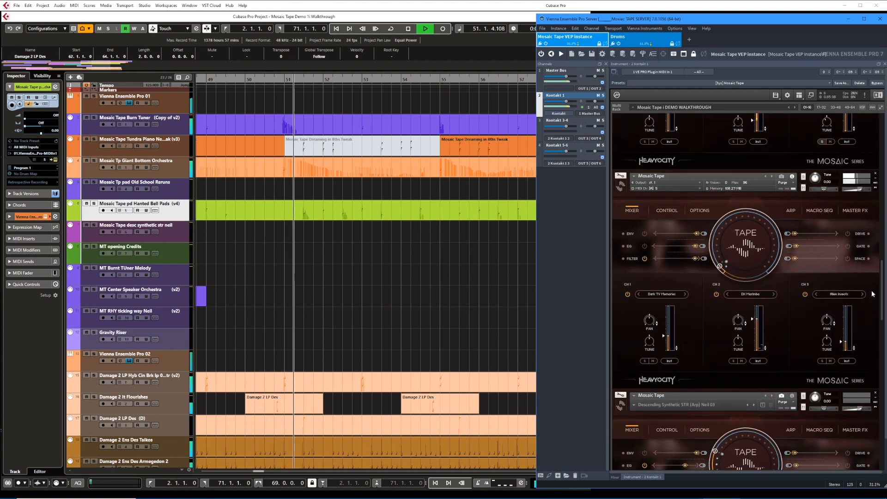
click(782, 177)
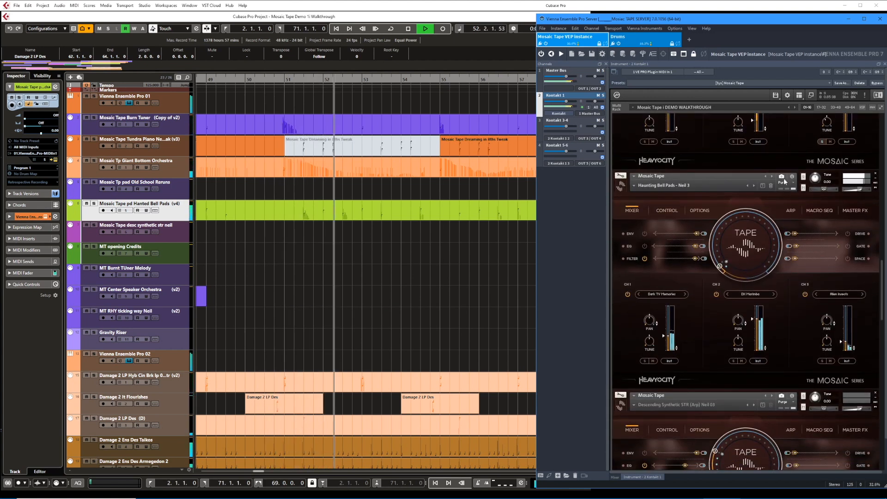
drag(880, 281, 883, 202)
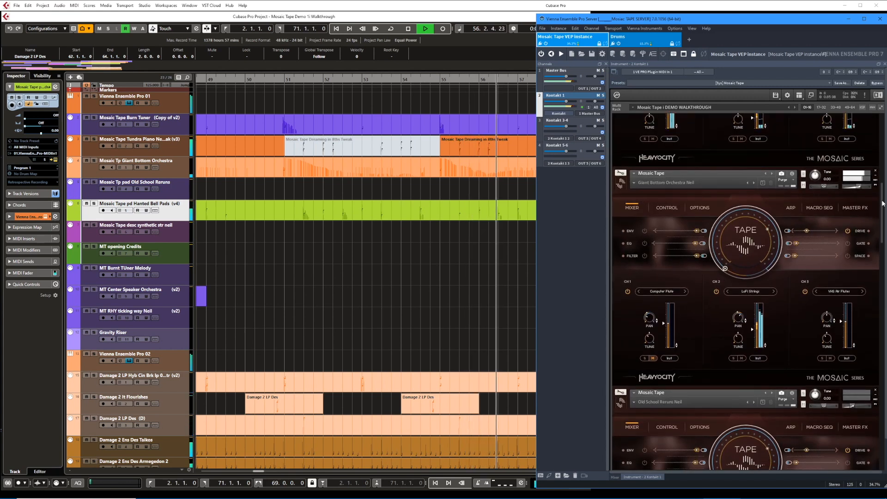
Select the Tundra Piano part at bar 55 and play out the ending with the Burnt Tuner's controls shown.
click(508, 146)
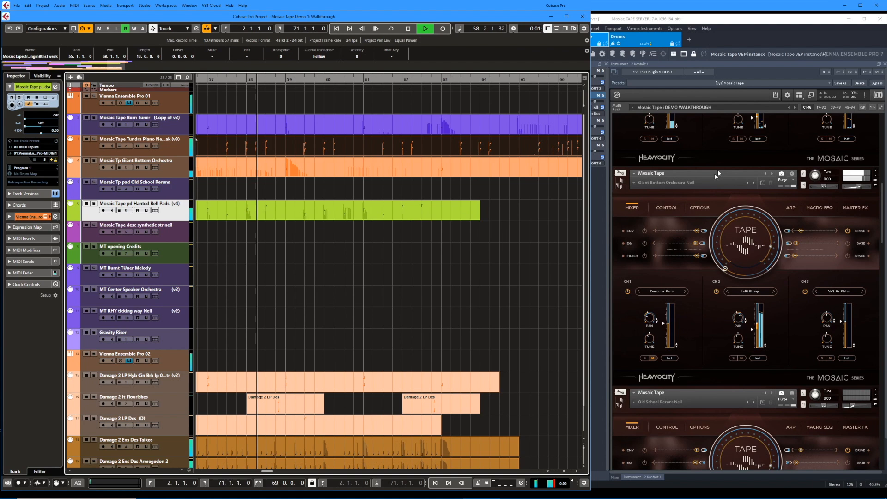
click(836, 200)
drag(883, 197, 884, 272)
scroll(757, 124, up, 5)
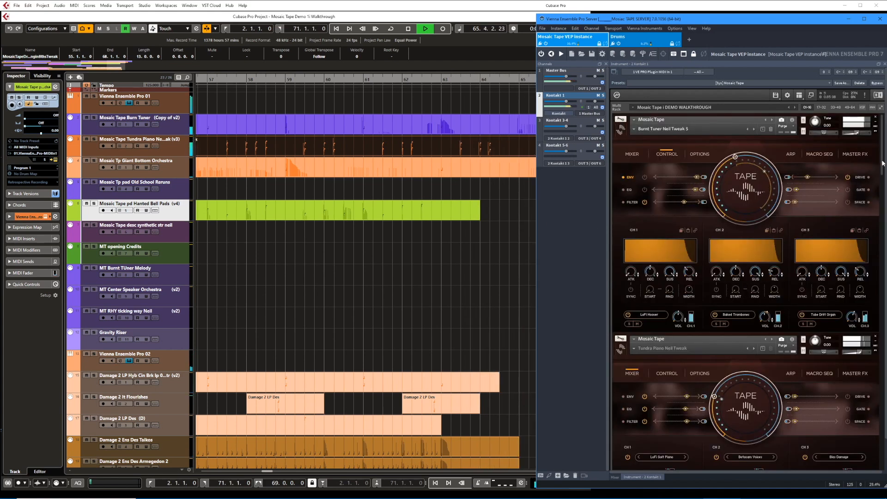
drag(883, 162, 882, 221)
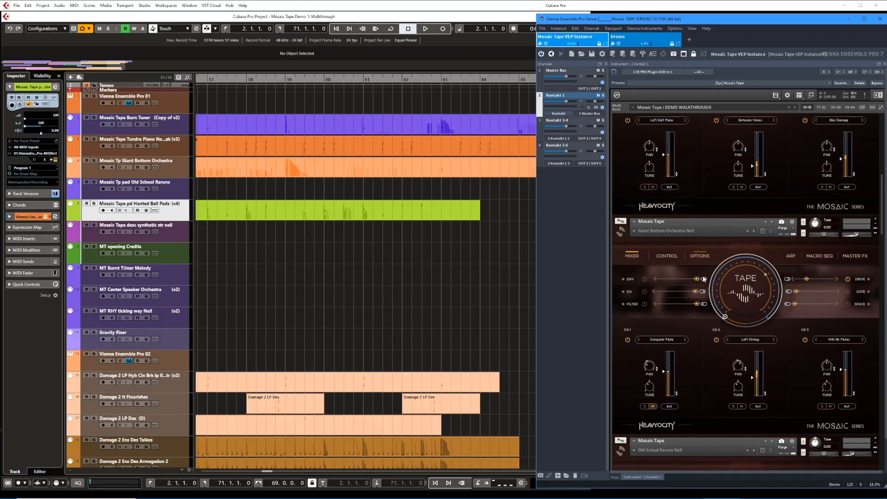
click(660, 339)
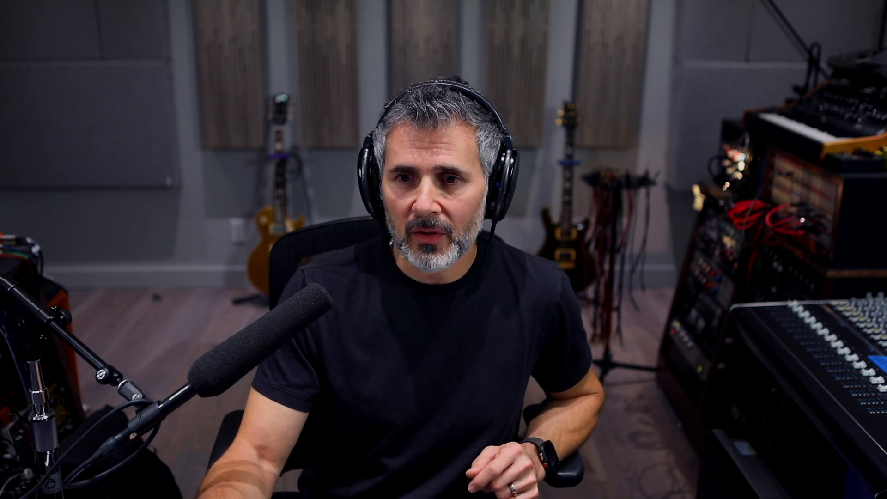
click(635, 220)
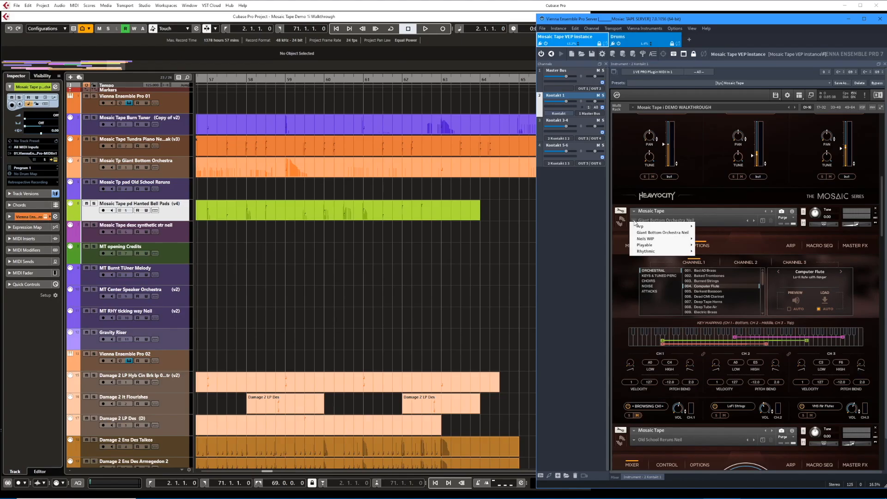
mouse_move(639, 246)
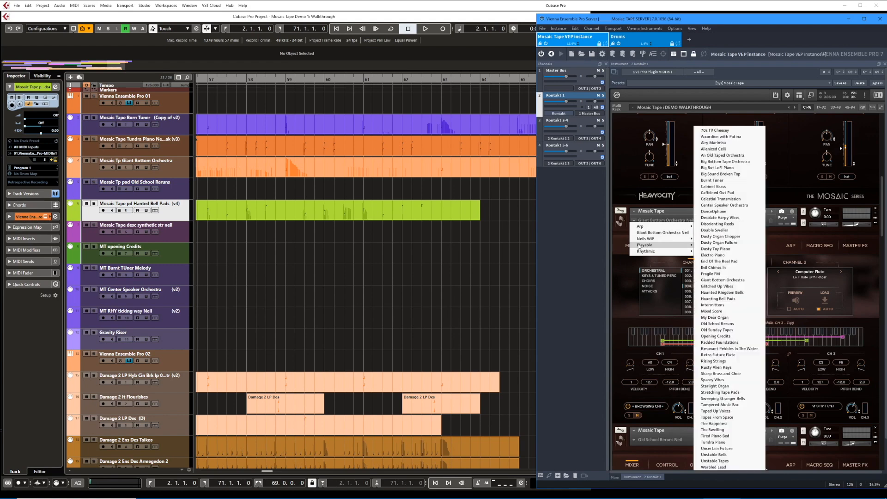